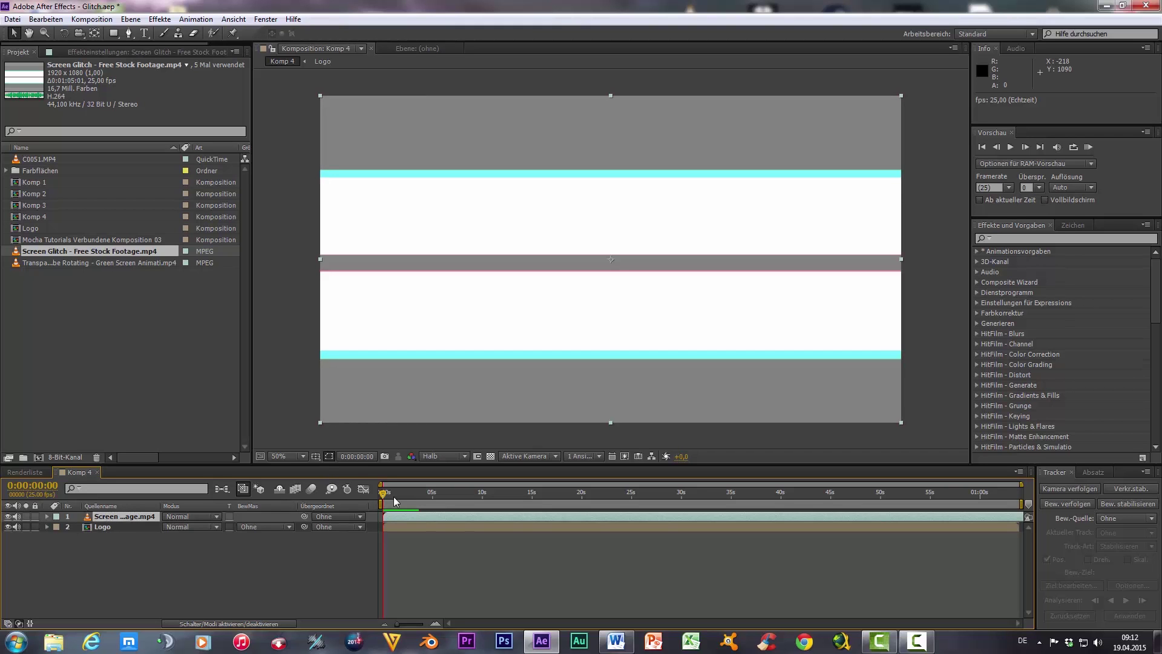
# Play Komp 4 to check the Screen Glitch footage over the Logo, then return to 0:00:00:00
pyautogui.press('space')
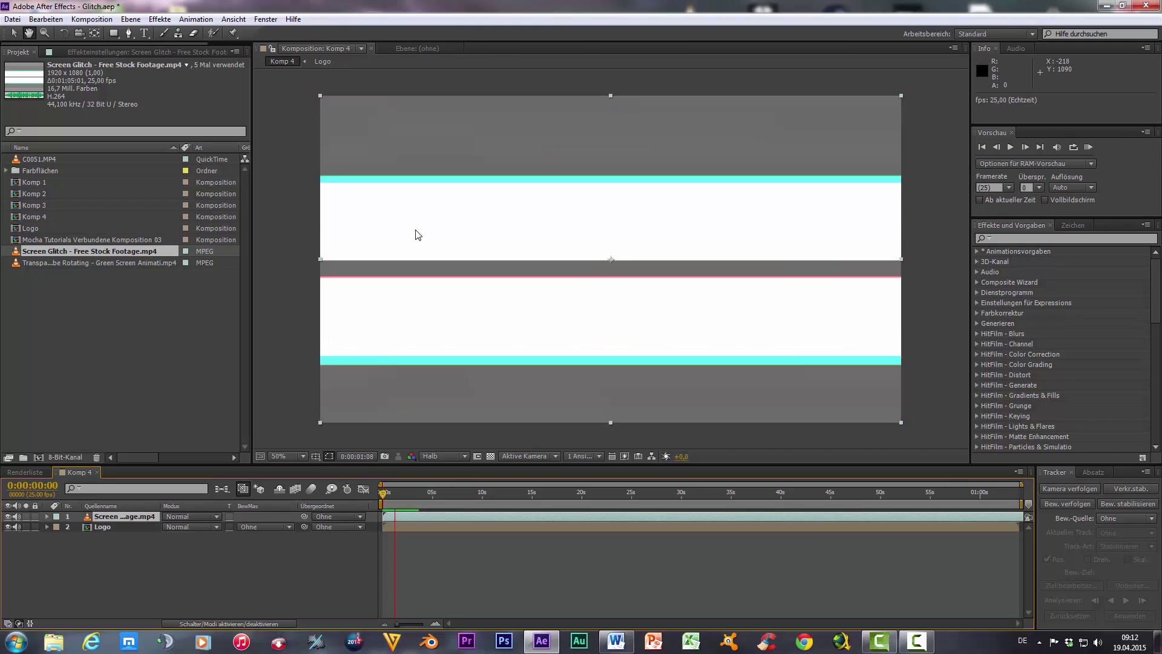
pyautogui.press('space')
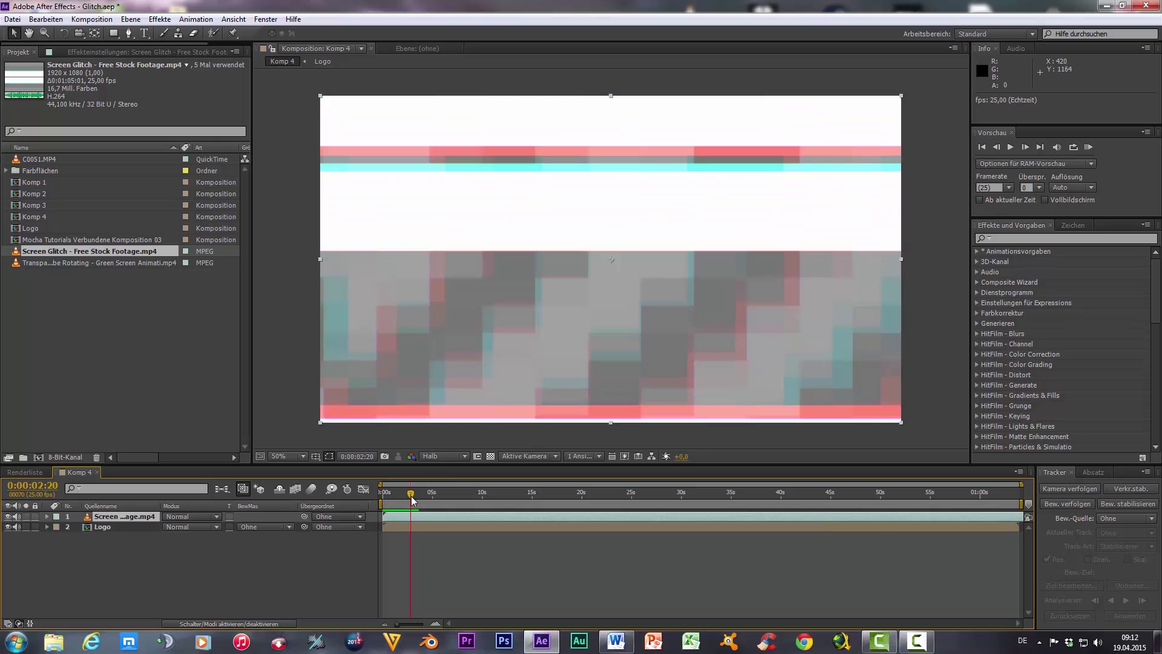
pyautogui.moveTo(405, 499); pyautogui.dragTo(367, 506)
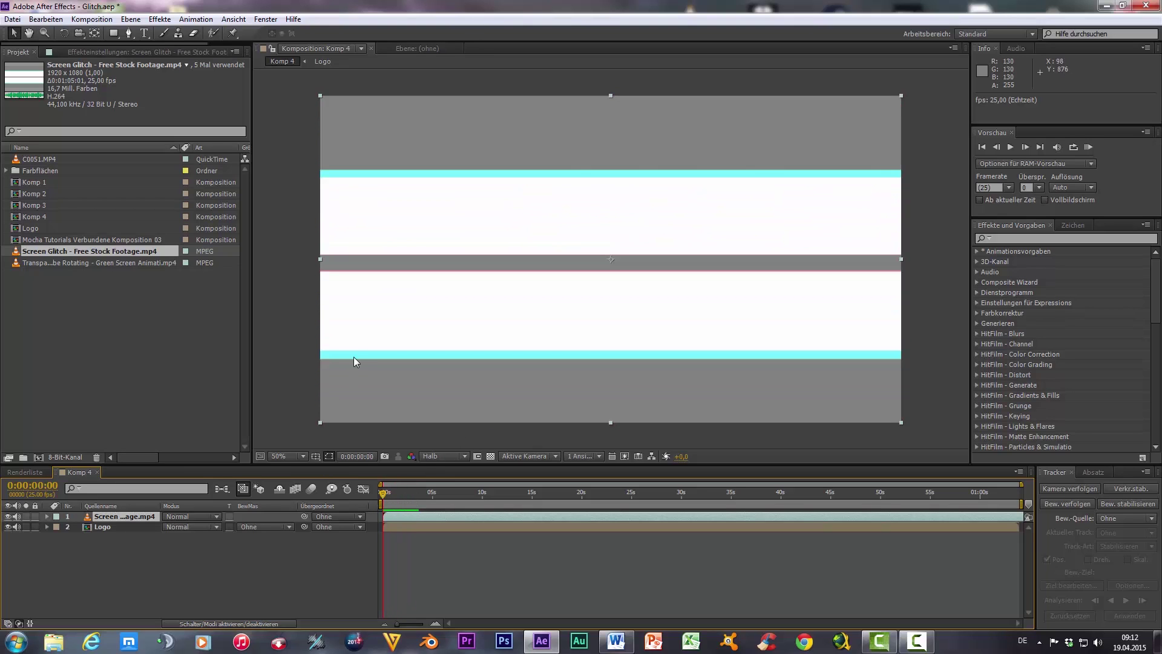
# Hide the Screen Glitch layer and add adjustment layer Einstellungsebene 7 at the top
pyautogui.click(8, 517)
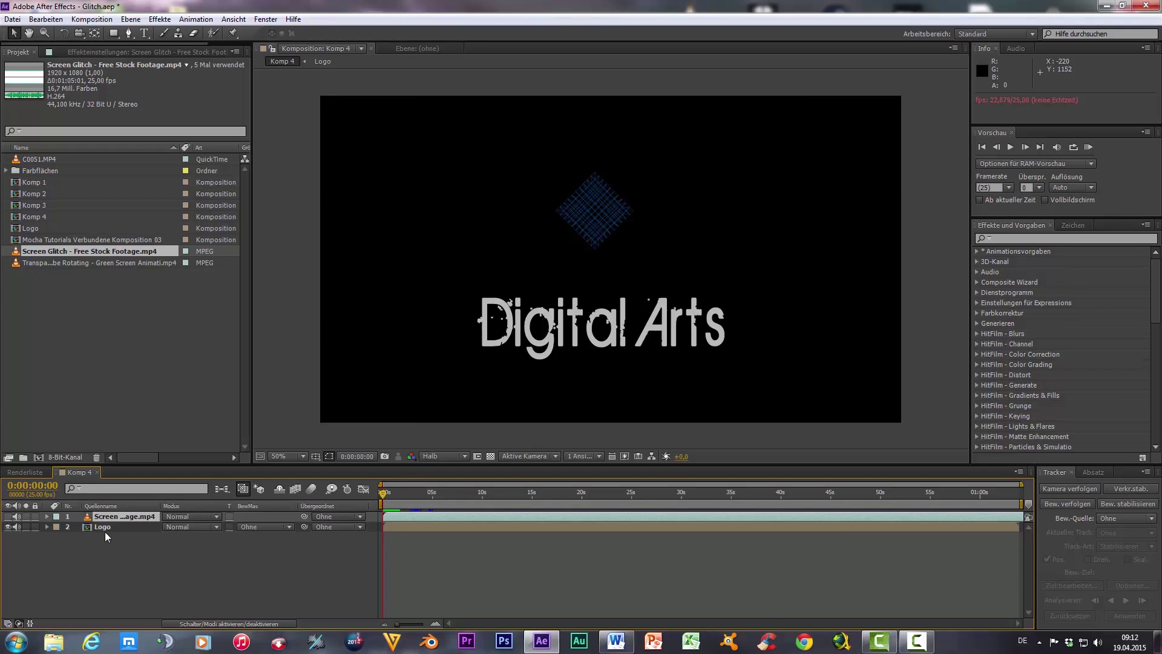
pyautogui.rightClick(108, 550)
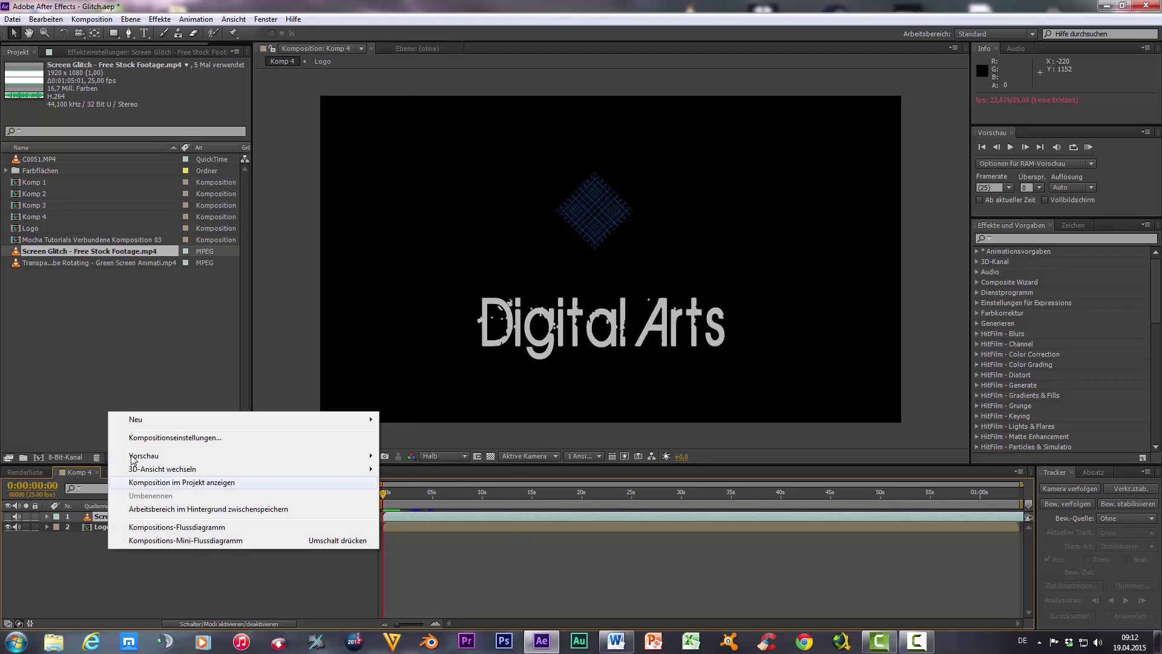
pyautogui.moveTo(306, 424)
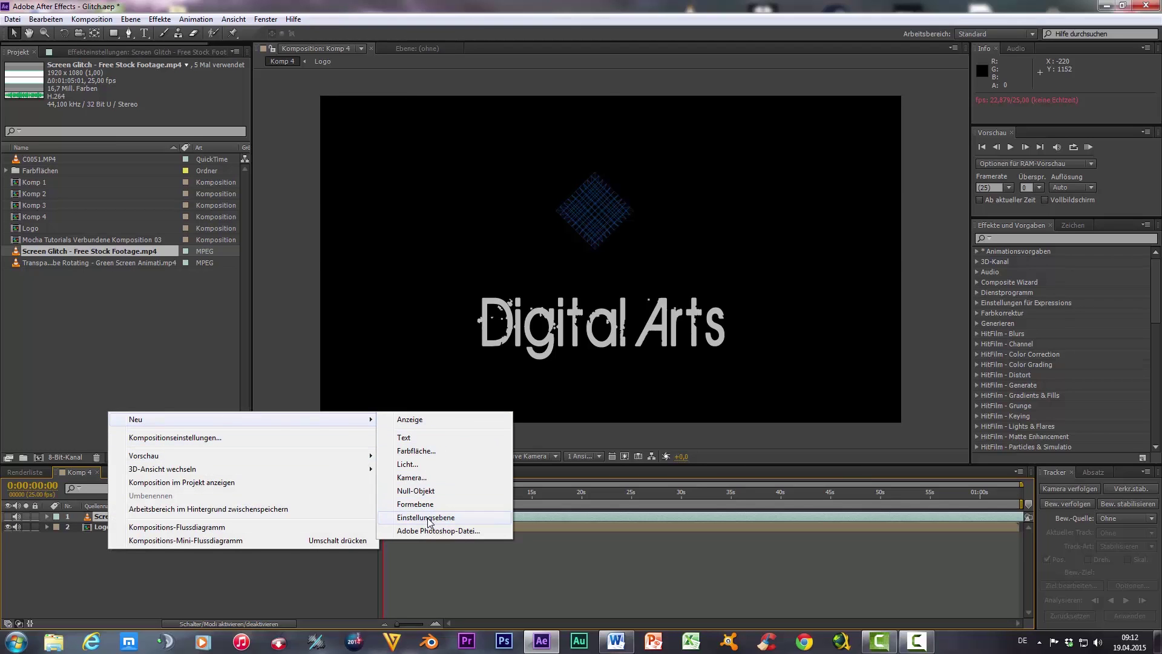
pyautogui.click(430, 517)
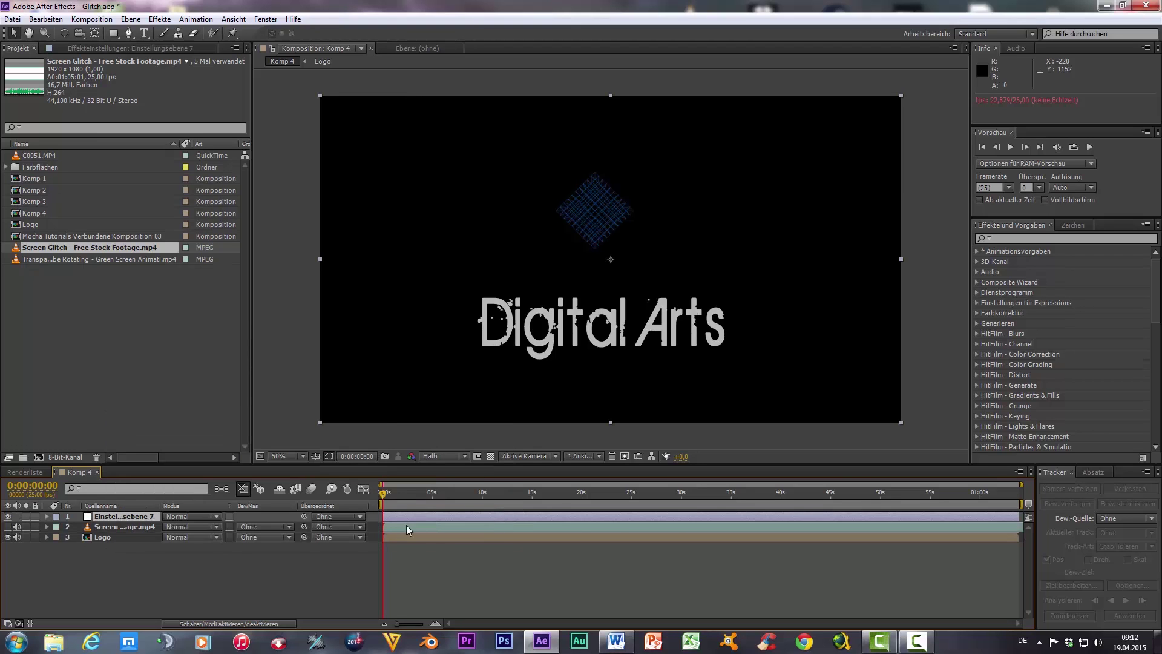
pyautogui.click(72, 44)
# Apply Versetzen to Einstellungsebene 7 with Screen Glitch as the displacement layer
pyautogui.rightClick(74, 119)
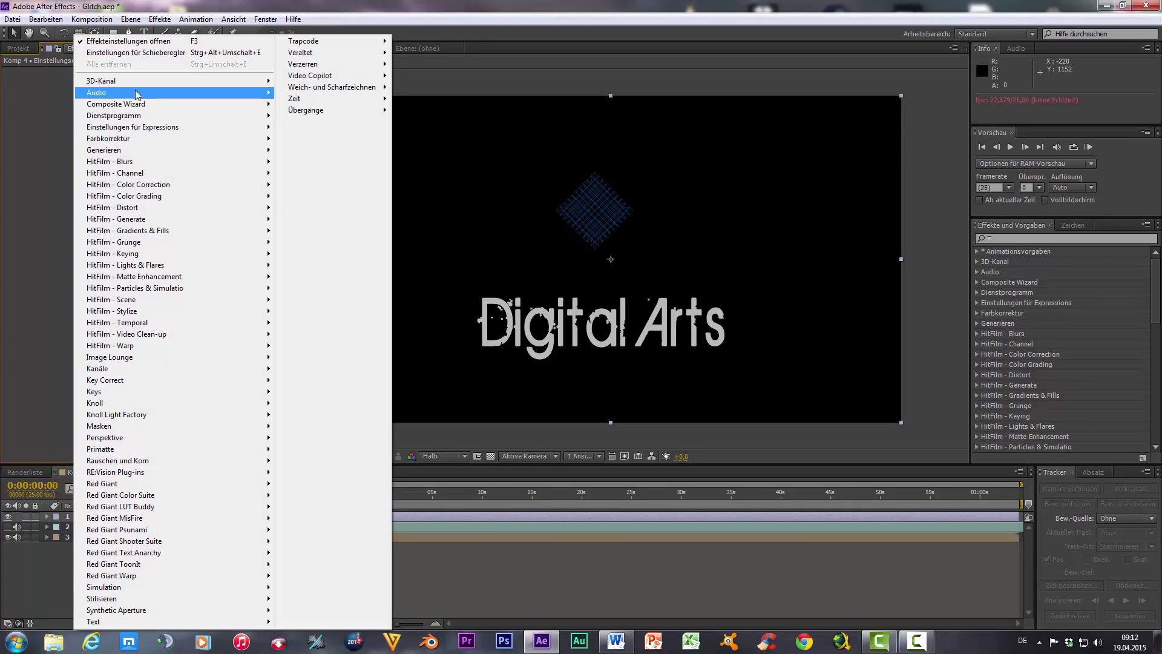
pyautogui.moveTo(326, 64)
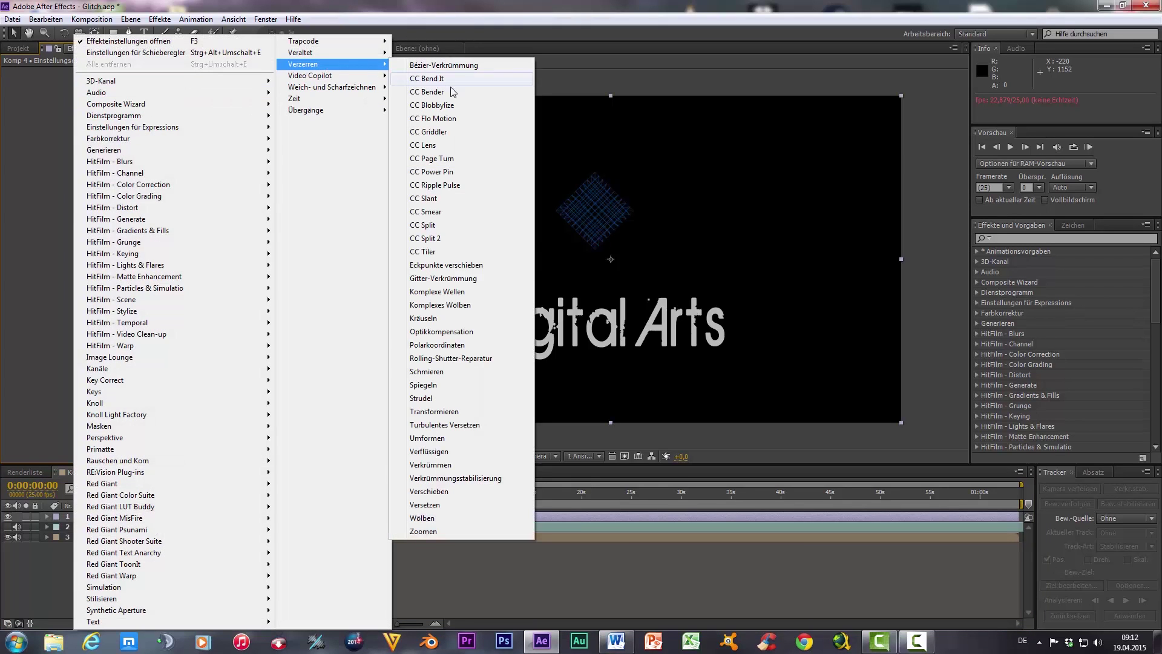
pyautogui.click(445, 507)
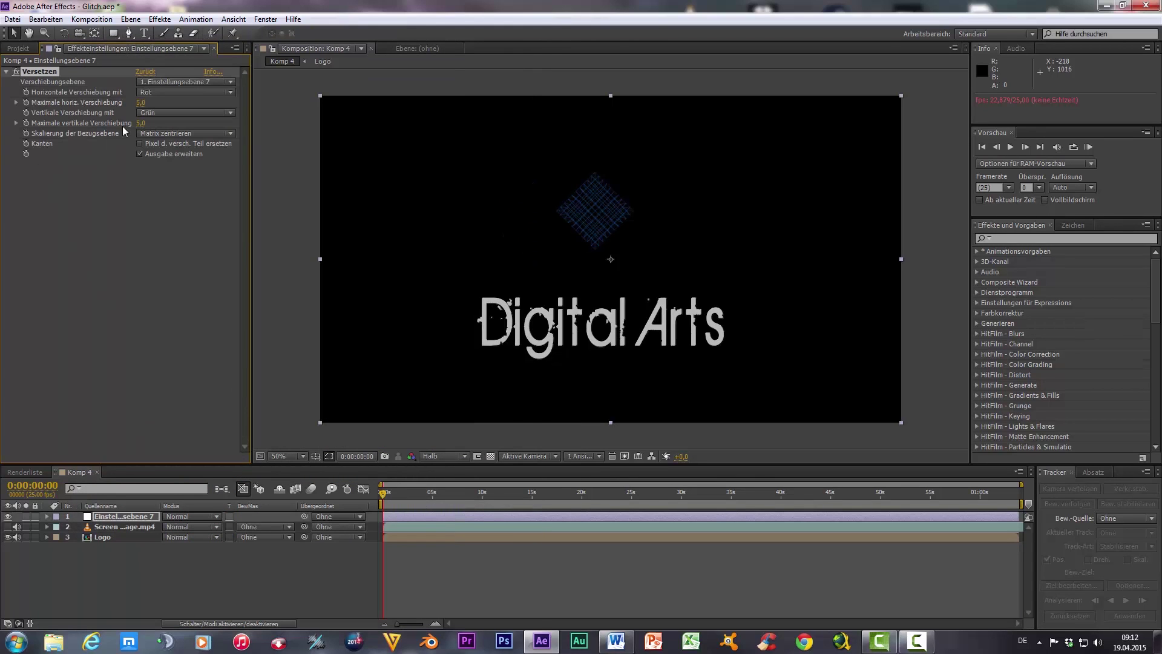
pyautogui.click(173, 82)
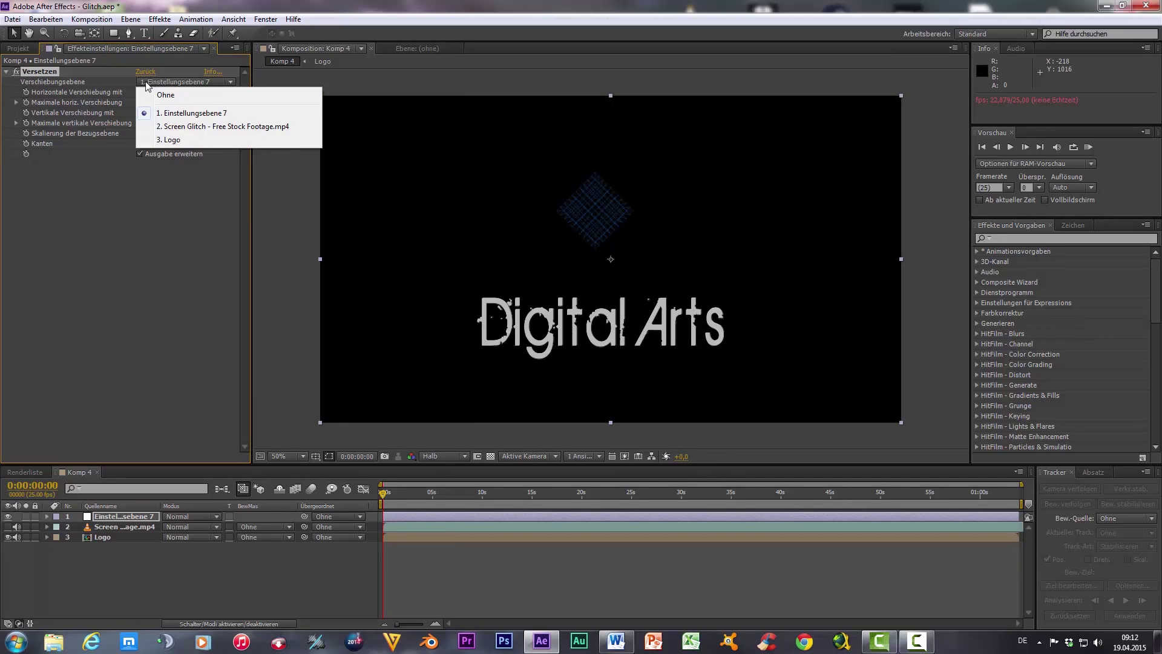
pyautogui.click(184, 127)
# Preview the effect, then set maximum vertical shift to 179 and horizontal to 220
pyautogui.press('space')
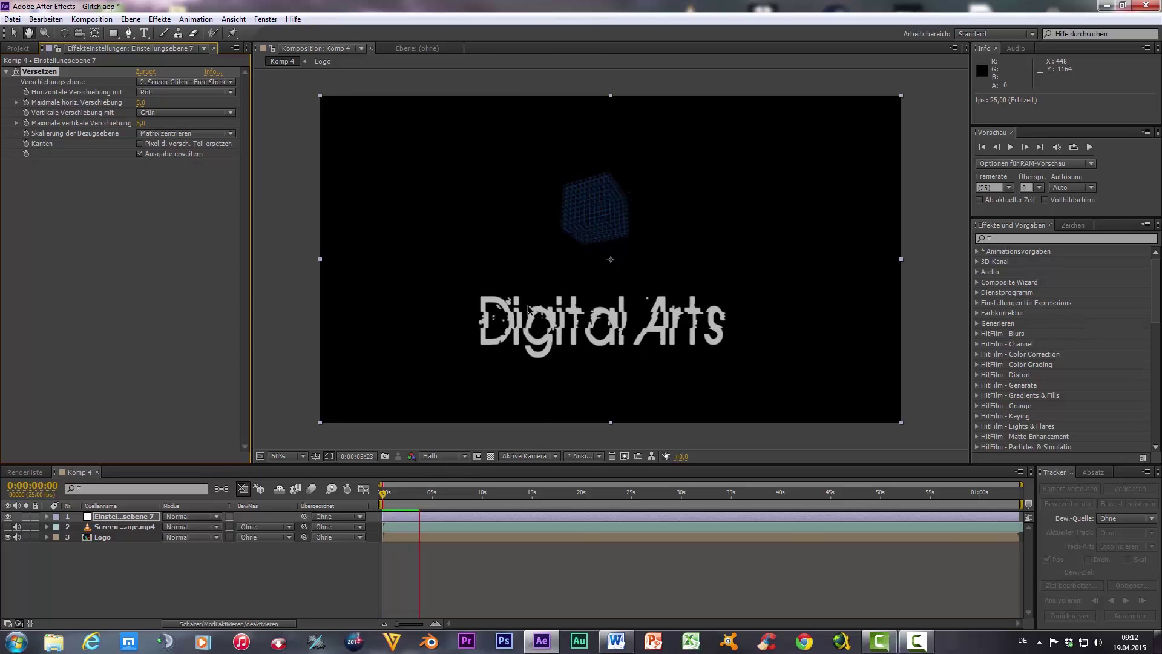
pyautogui.press('space')
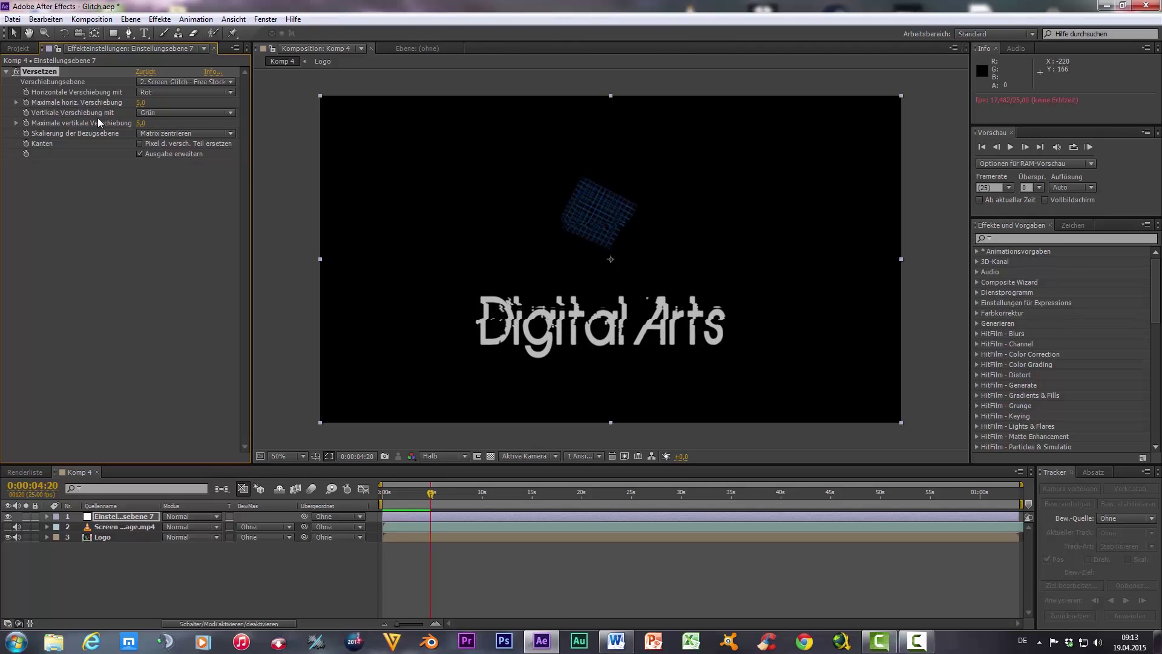
pyautogui.moveTo(140, 123); pyautogui.dragTo(254, 131)
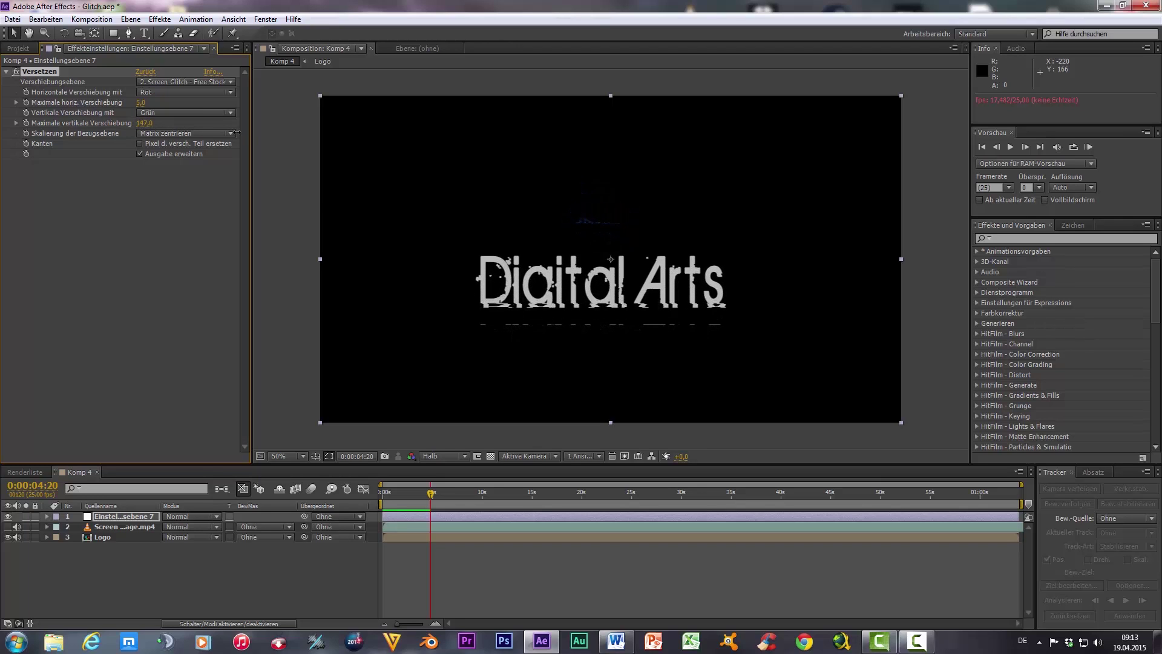
pyautogui.moveTo(140, 103); pyautogui.dragTo(284, 116)
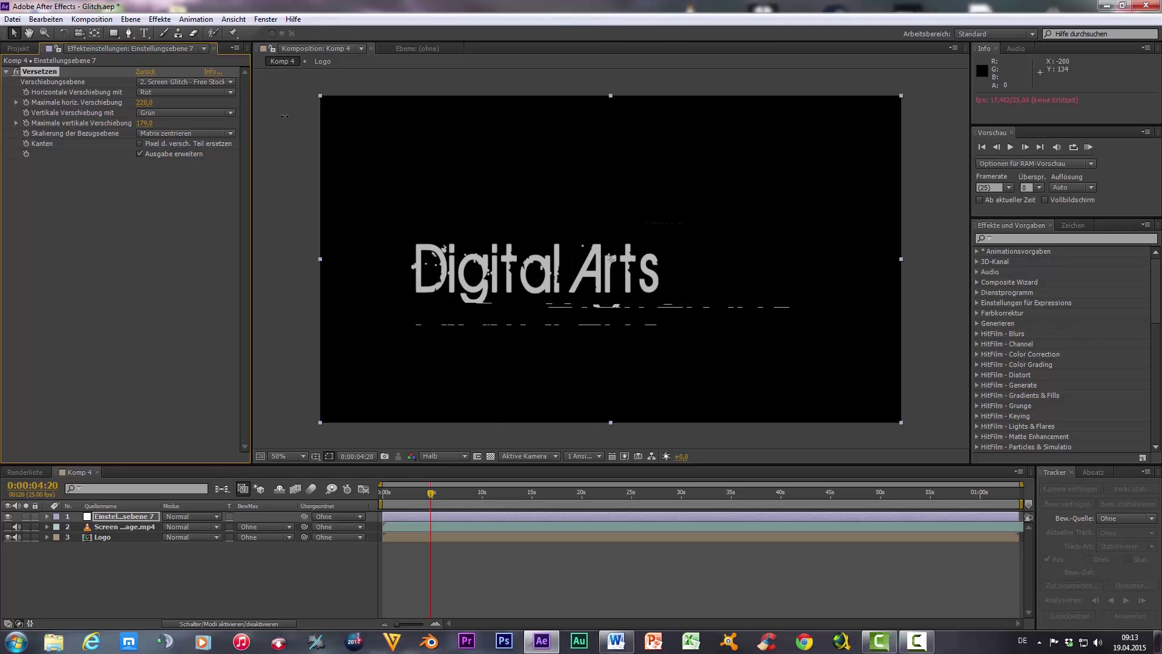
# Trim Einstellungsebene 7 so it ends at 0:00:00:12, lasting 13 frames
pyautogui.moveTo(427, 493); pyautogui.dragTo(369, 500)
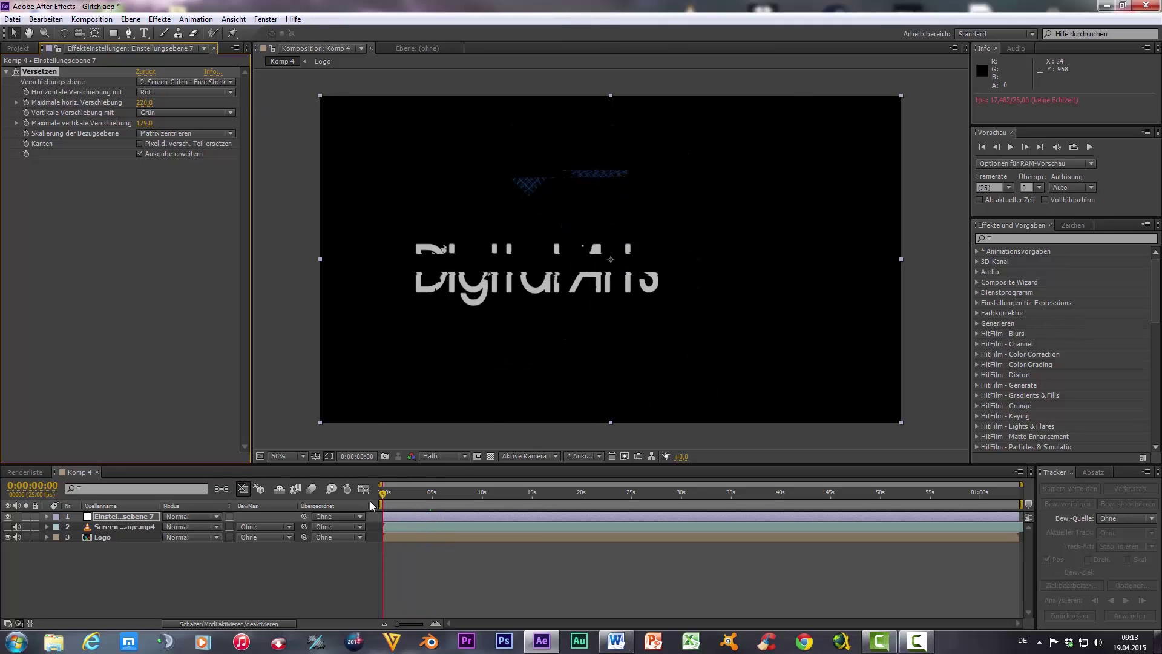
pyautogui.press('space')
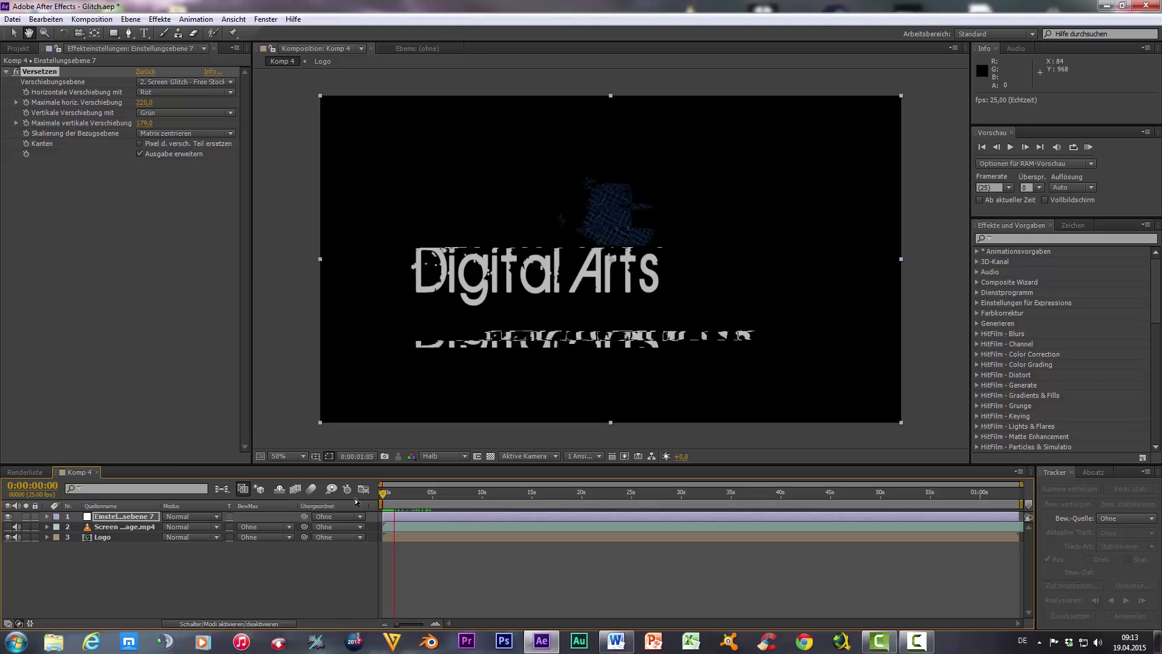
pyautogui.press('space')
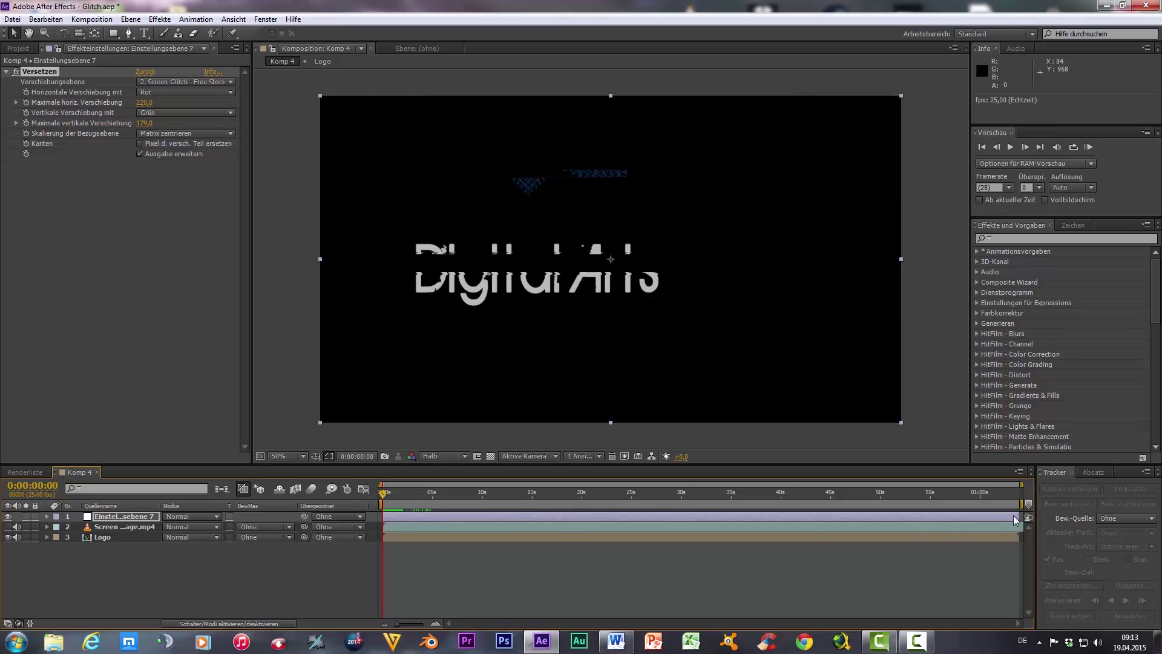
pyautogui.moveTo(1017, 516); pyautogui.dragTo(394, 517)
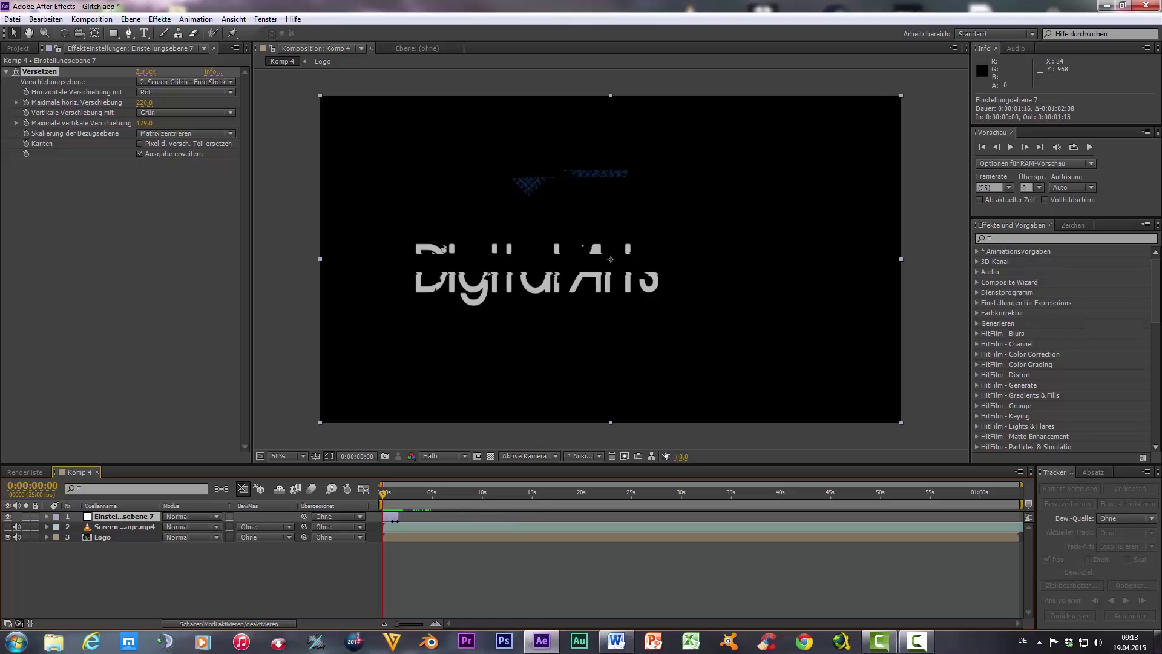
pyautogui.moveTo(398, 628); pyautogui.dragTo(421, 634)
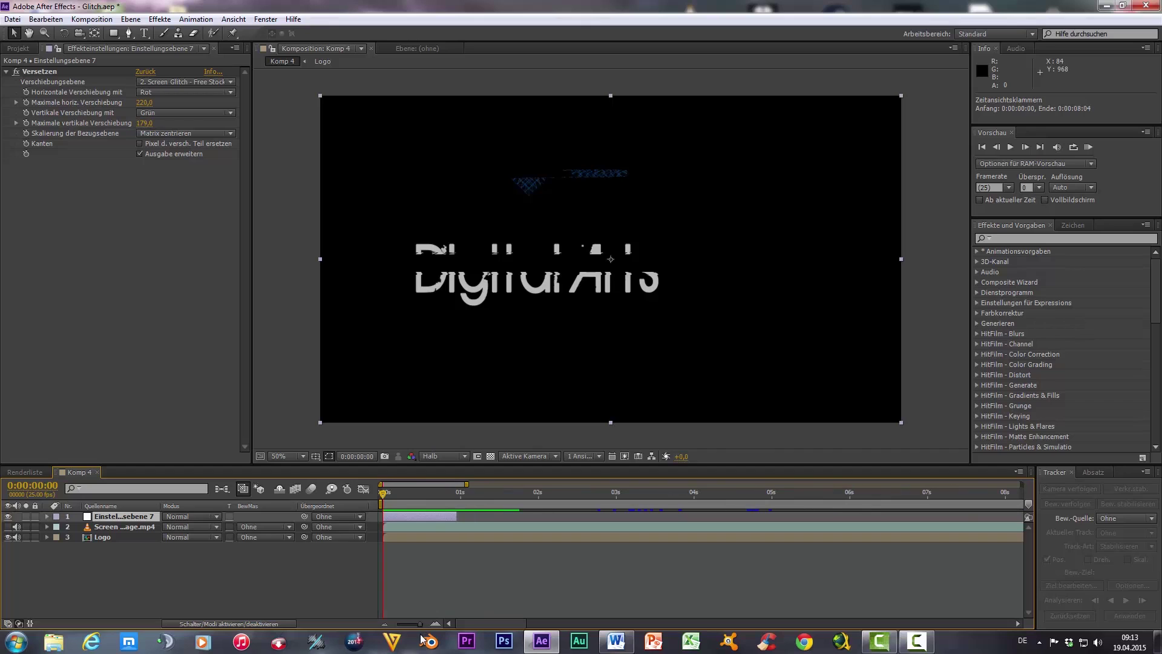
pyautogui.moveTo(456, 515); pyautogui.dragTo(417, 523)
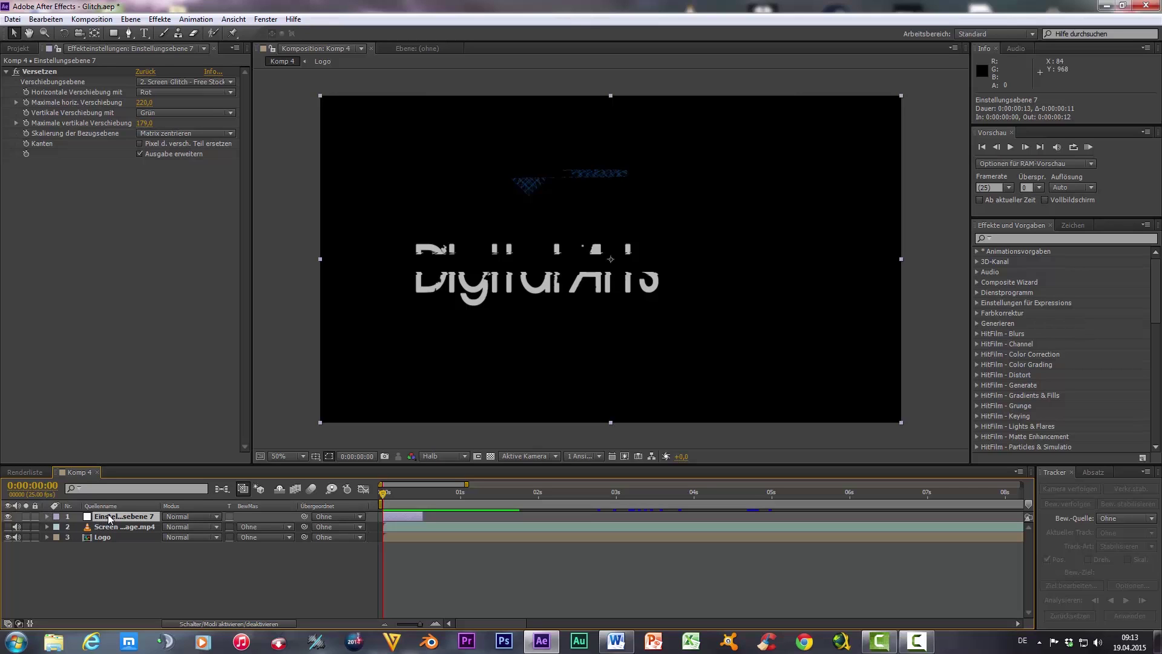
# Paste two copies of the glitch layer, shifting them 8 and 7 frames later
pyautogui.hotkey('ctrl', 'v')
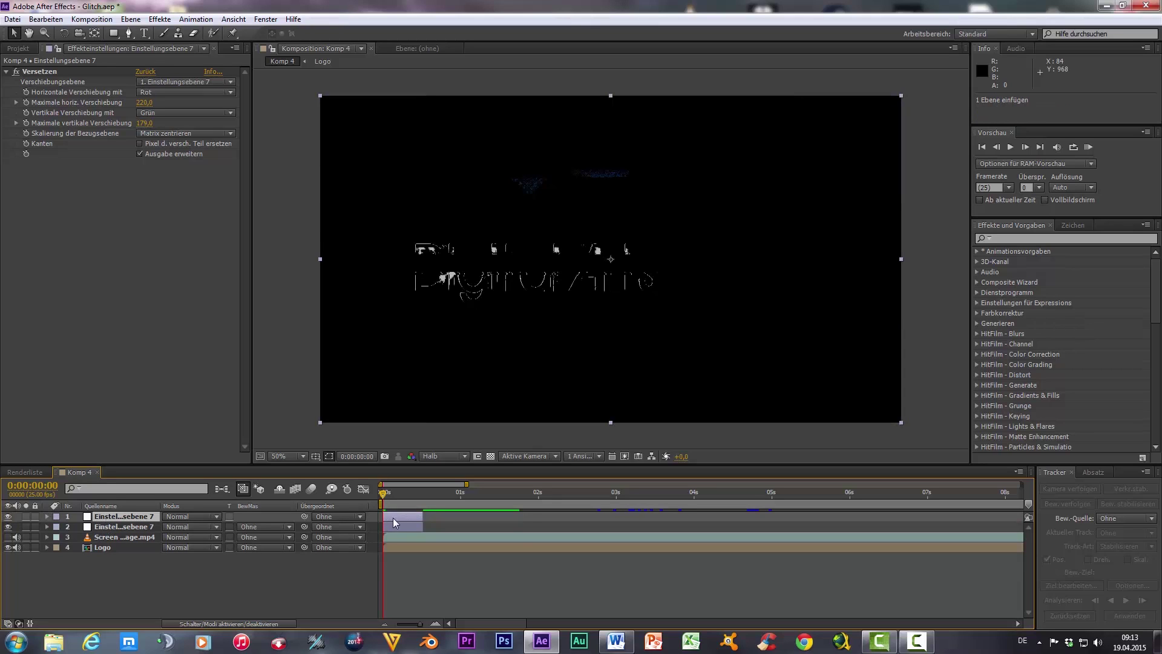
pyautogui.moveTo(388, 521); pyautogui.dragTo(428, 517)
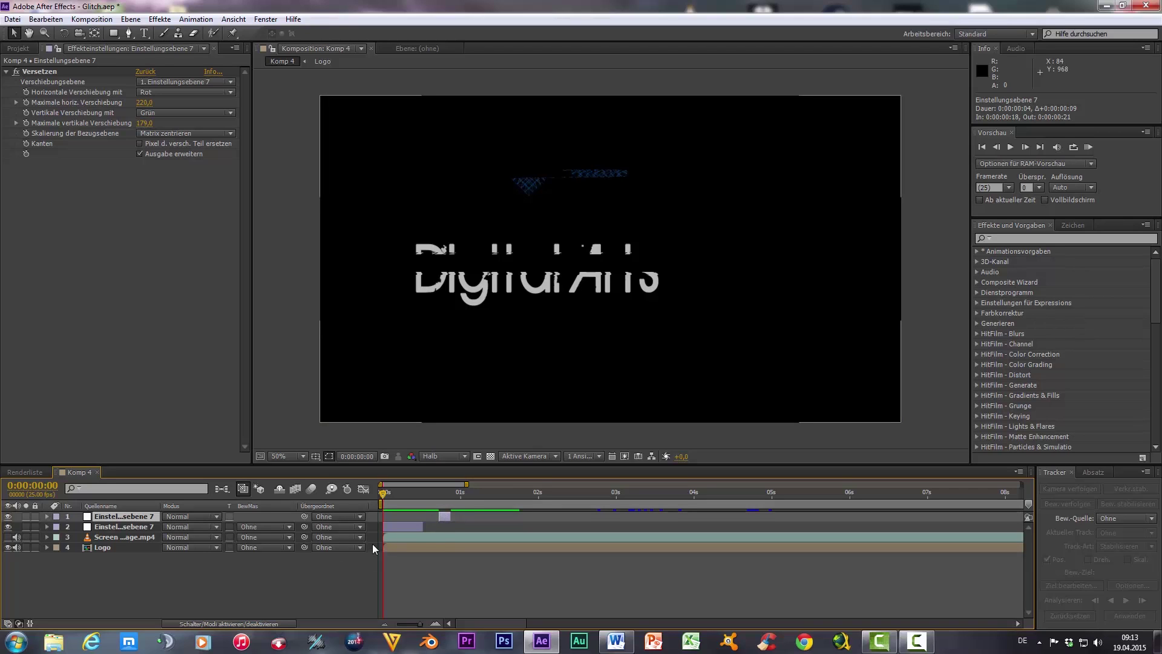
pyautogui.hotkey('ctrl', 'v')
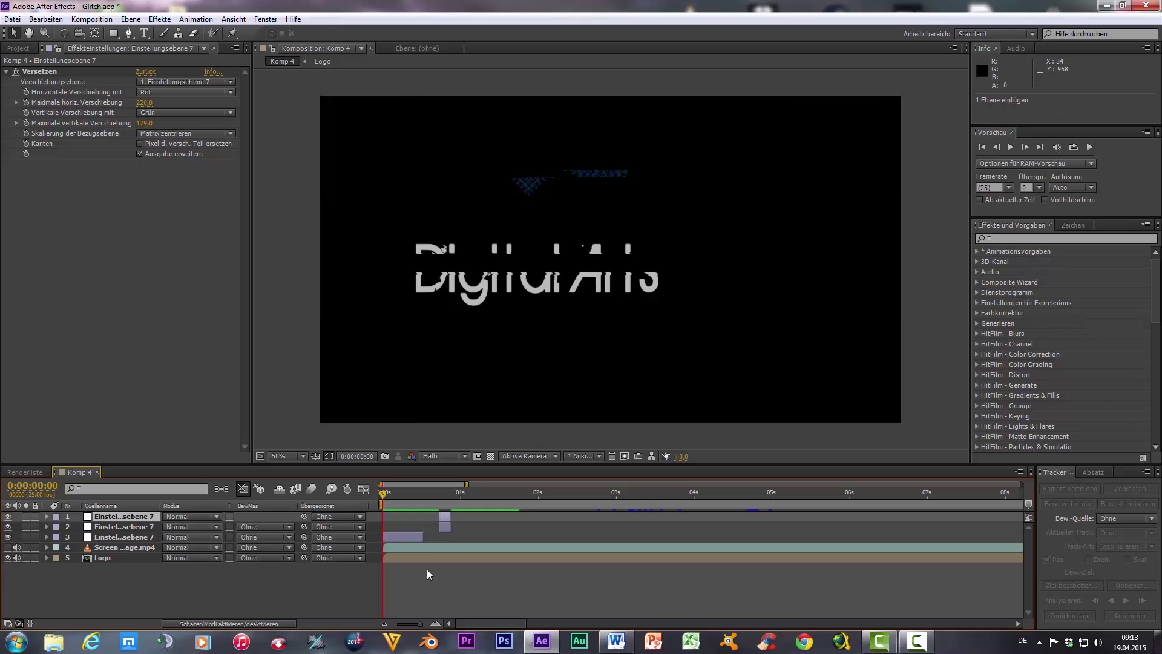
pyautogui.moveTo(442, 514); pyautogui.dragTo(513, 521)
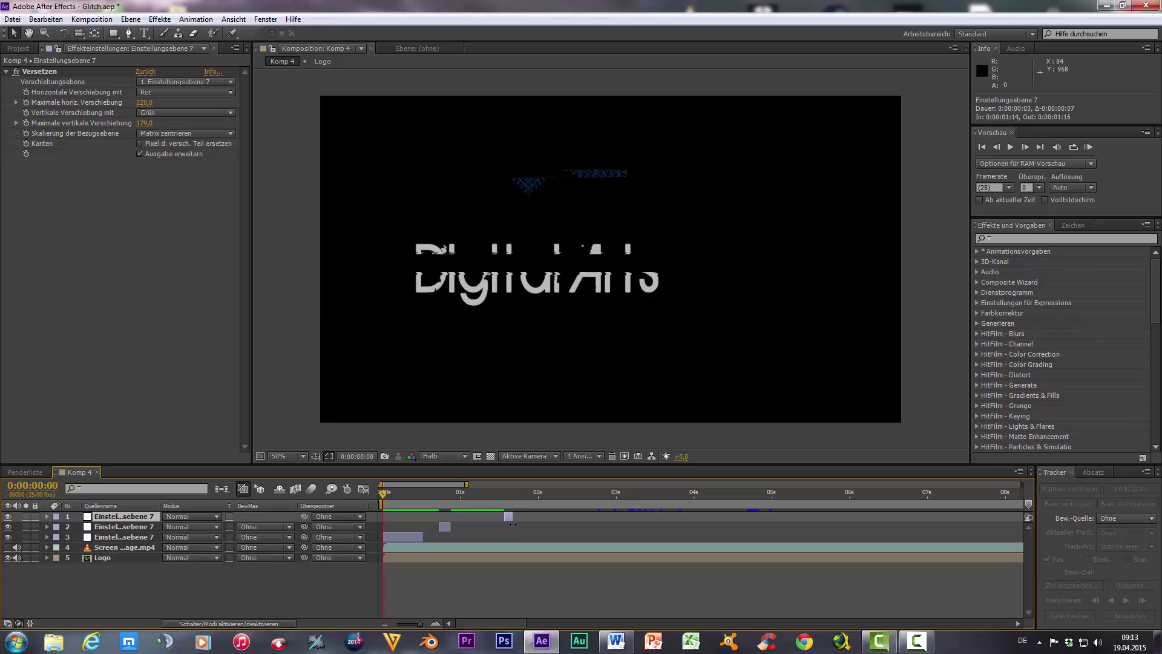
pyautogui.moveTo(507, 516); pyautogui.dragTo(511, 518)
# Paste a third copy, move it 3 frames later, extend its start earlier, and preview
pyautogui.hotkey('ctrl', 'v')
pyautogui.moveTo(512, 518); pyautogui.dragTo(525, 520)
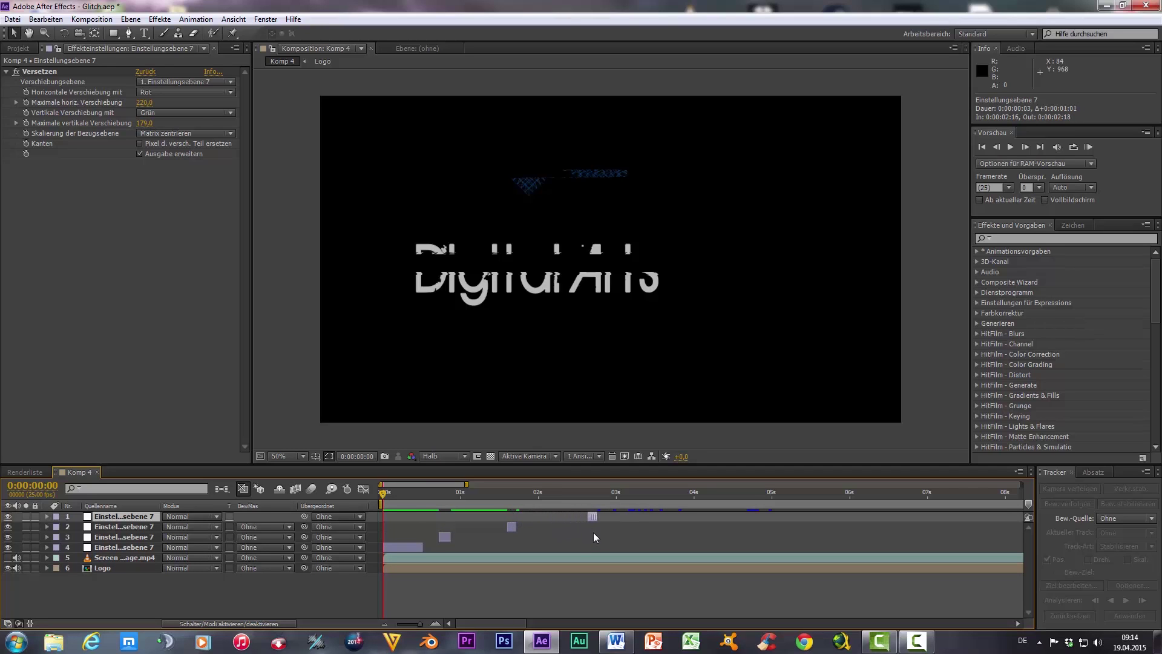
pyautogui.moveTo(587, 517); pyautogui.dragTo(566, 521)
pyautogui.press('space')
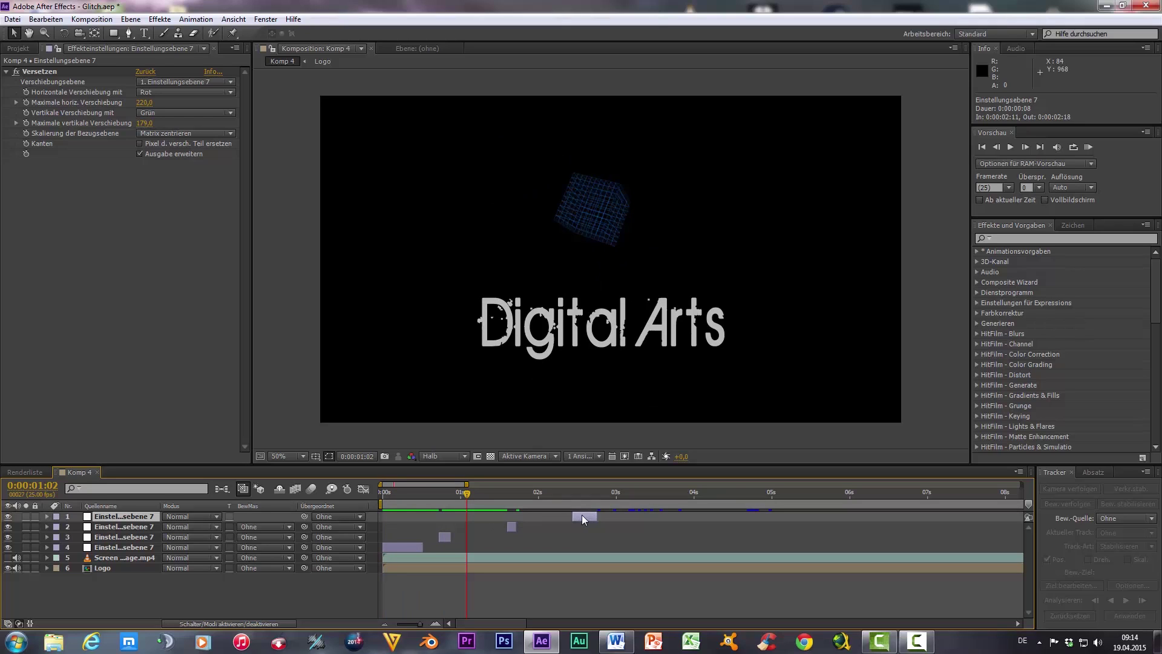
# Duplicate a final burst 18 frames later and move its in point to 0:00:04:12
pyautogui.hotkey('ctrl', 'd')
pyautogui.moveTo(583, 516); pyautogui.dragTo(644, 521)
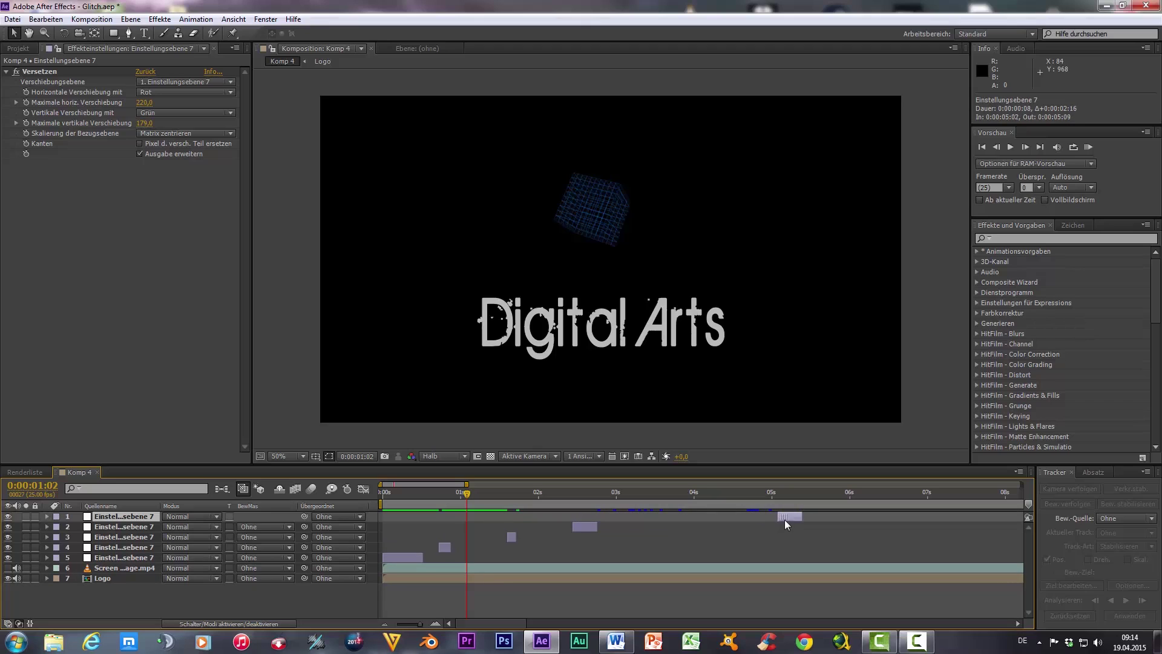
pyautogui.moveTo(746, 519); pyautogui.dragTo(731, 520)
pyautogui.press('KP_0')
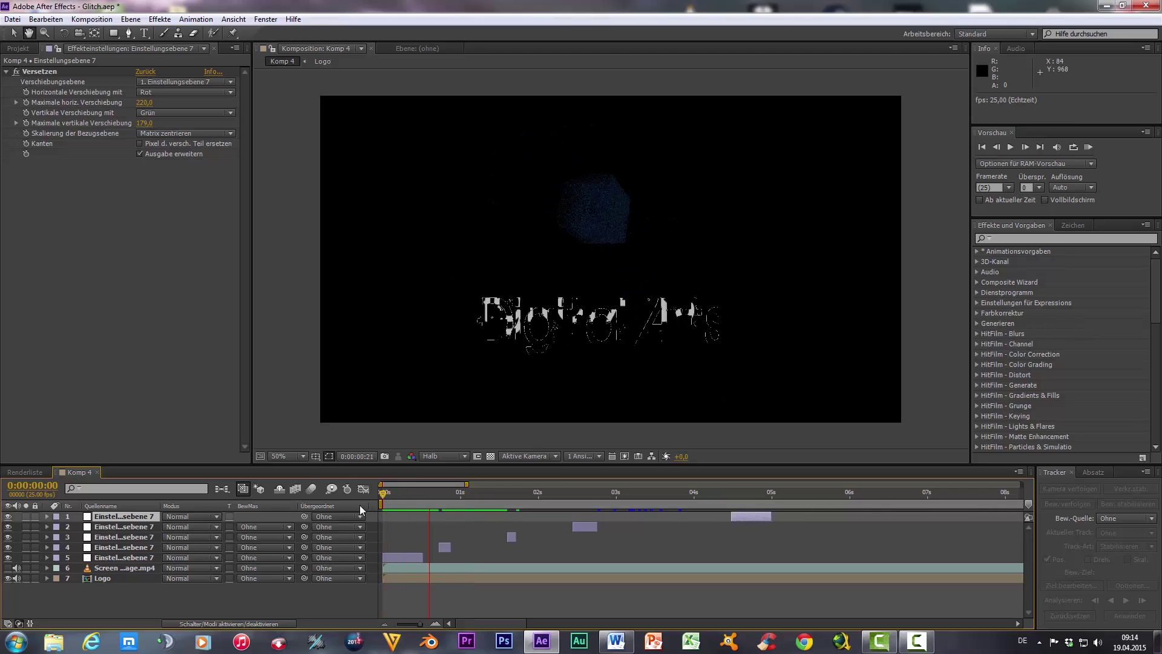
pyautogui.moveTo(533, 500); pyautogui.dragTo(445, 529)
# Set Screen Glitch as the displacement layer on the fourth, third and topmost adjustment layers
pyautogui.click(444, 548)
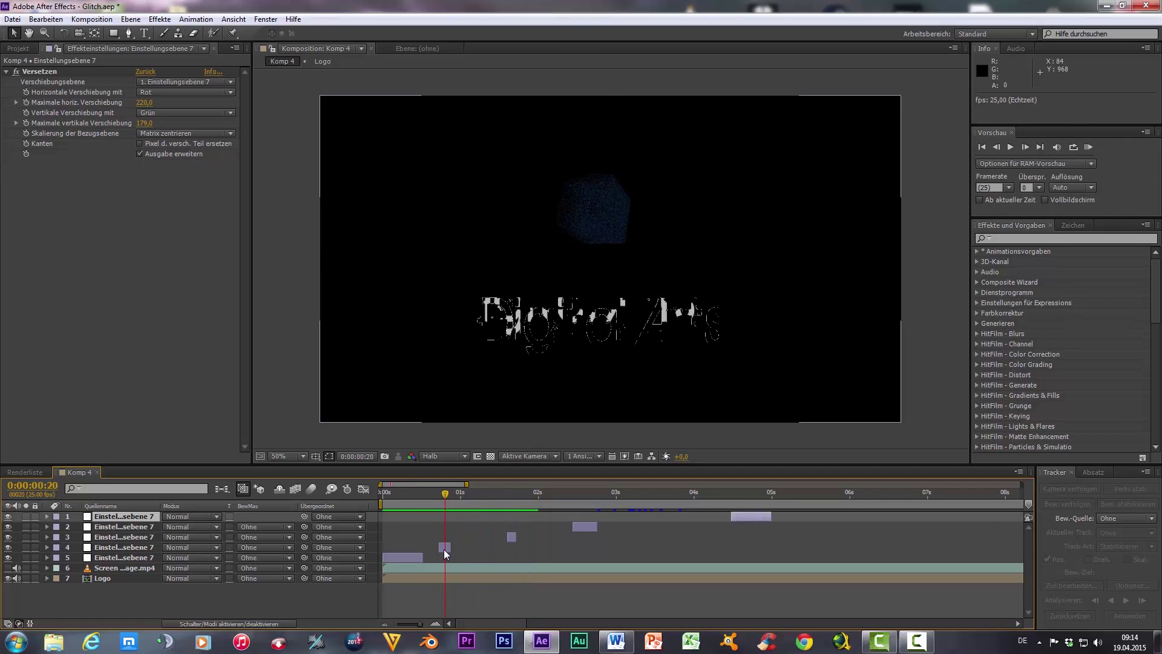
pyautogui.click(159, 80)
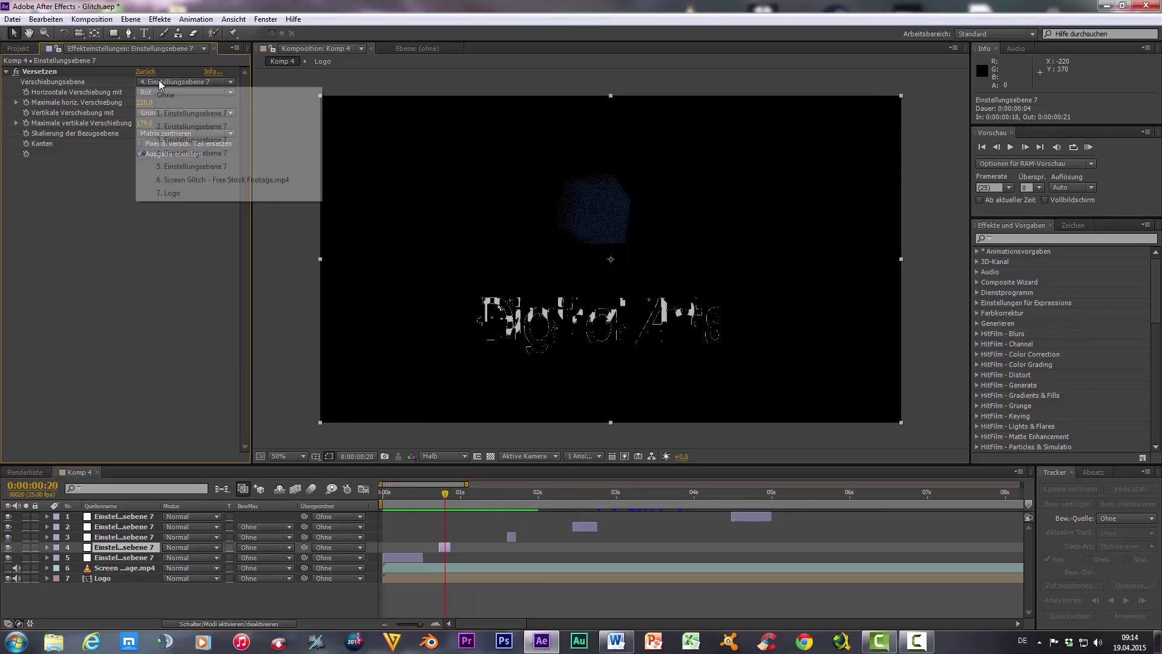
pyautogui.click(202, 179)
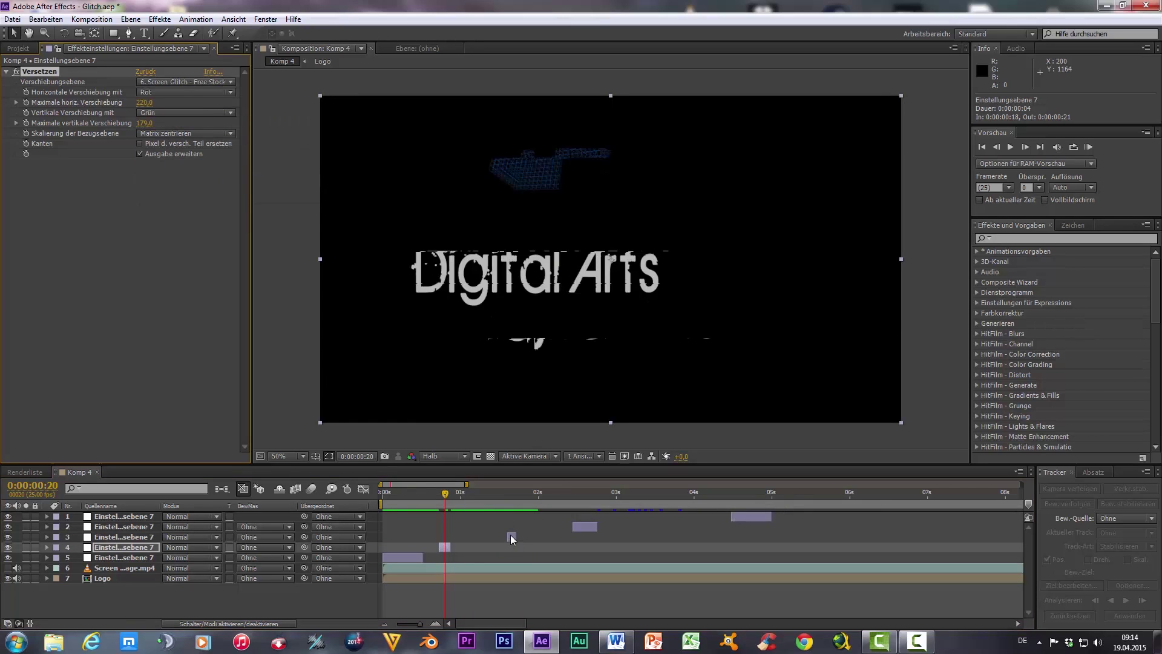
pyautogui.click(510, 536)
pyautogui.click(187, 82)
pyautogui.click(203, 179)
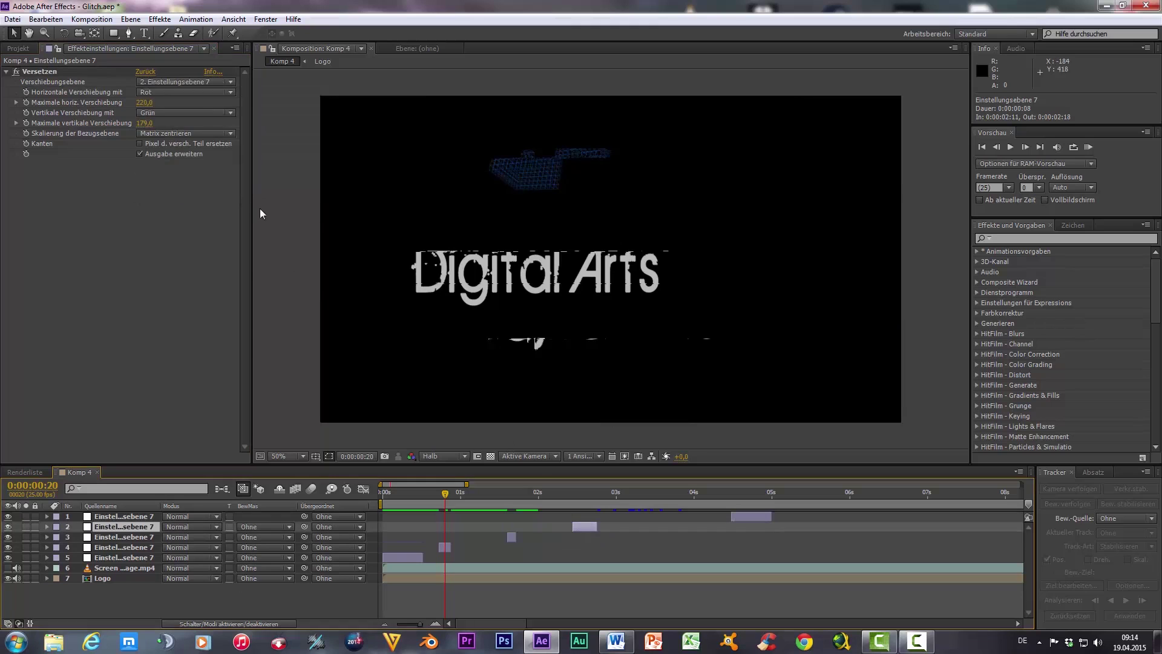
pyautogui.click(751, 516)
pyautogui.click(188, 81)
pyautogui.click(203, 180)
# Raise the first burst's maximum vertical displacement to 205
pyautogui.press('space')
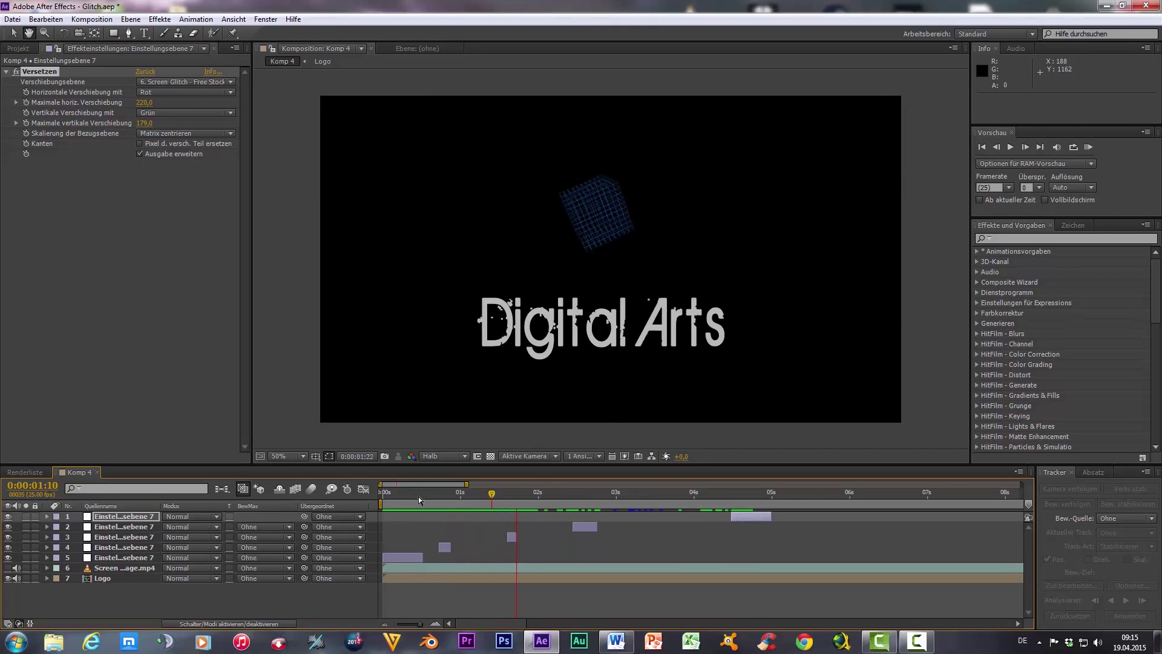
pyautogui.click(392, 494)
pyautogui.click(403, 557)
pyautogui.moveTo(401, 493); pyautogui.dragTo(388, 493)
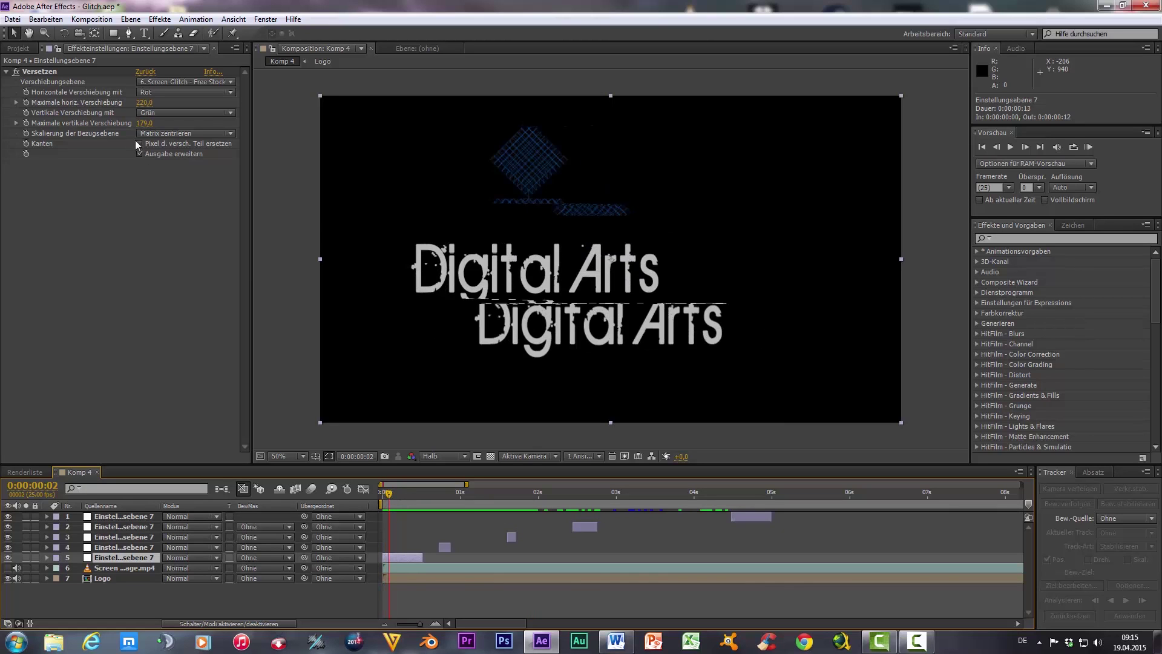
pyautogui.moveTo(144, 123); pyautogui.dragTo(160, 124)
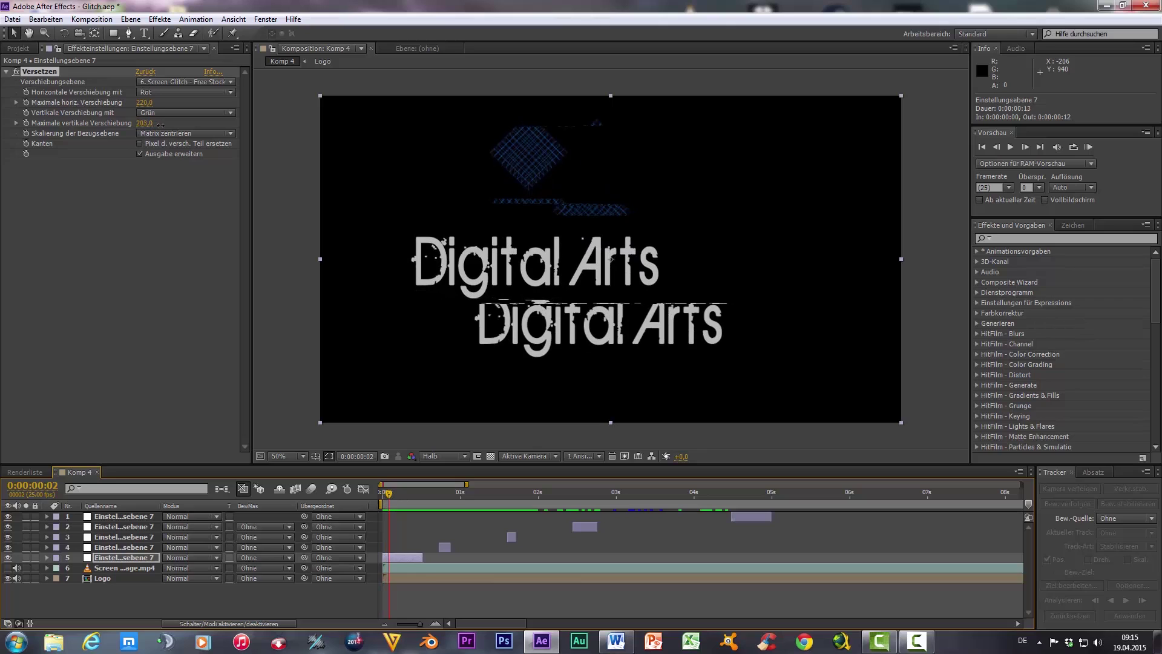
# Set the second burst's horizontal and vertical displacement to 10 each
pyautogui.moveTo(422, 495); pyautogui.dragTo(442, 492)
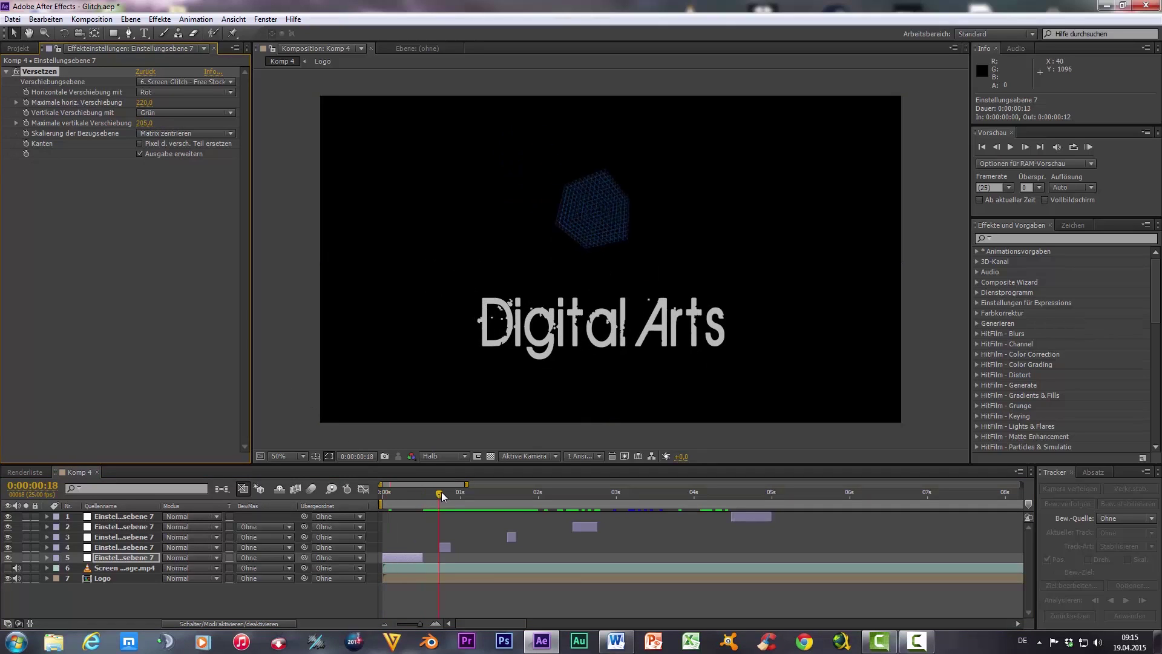
pyautogui.click(444, 547)
pyautogui.click(144, 103)
pyautogui.write('10')
pyautogui.press('Tab')
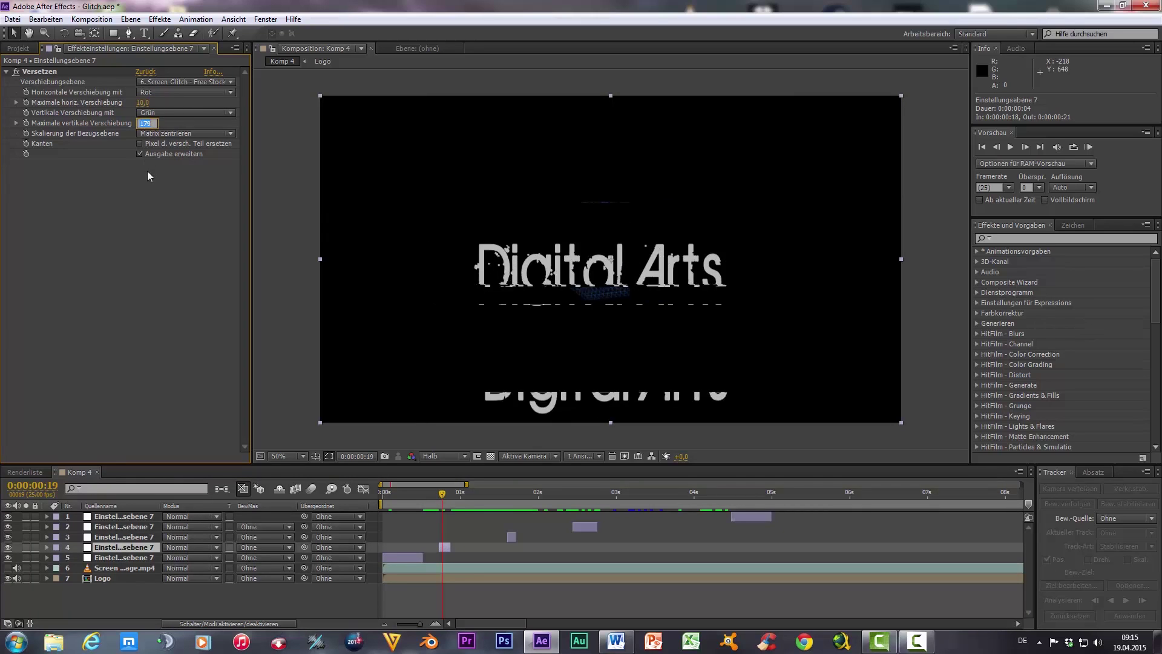
pyautogui.write('10')
pyautogui.press('Return')
# Give the third burst 209 vertical and 301 horizontal displacement
pyautogui.moveTo(442, 494); pyautogui.dragTo(510, 506)
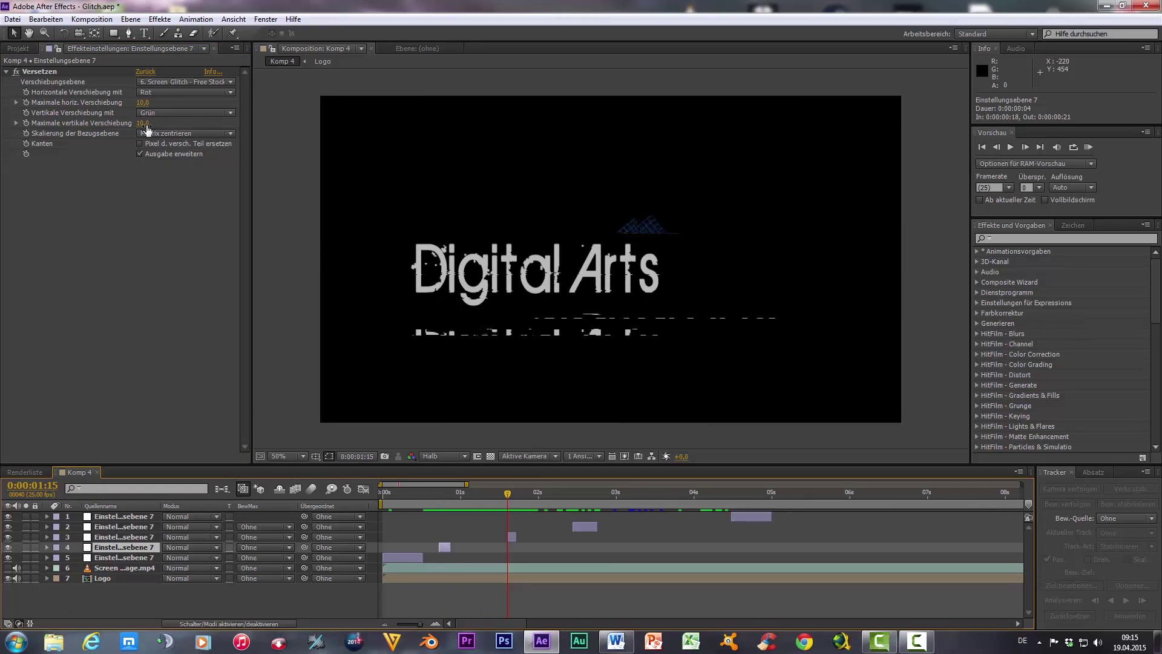
pyautogui.click(511, 536)
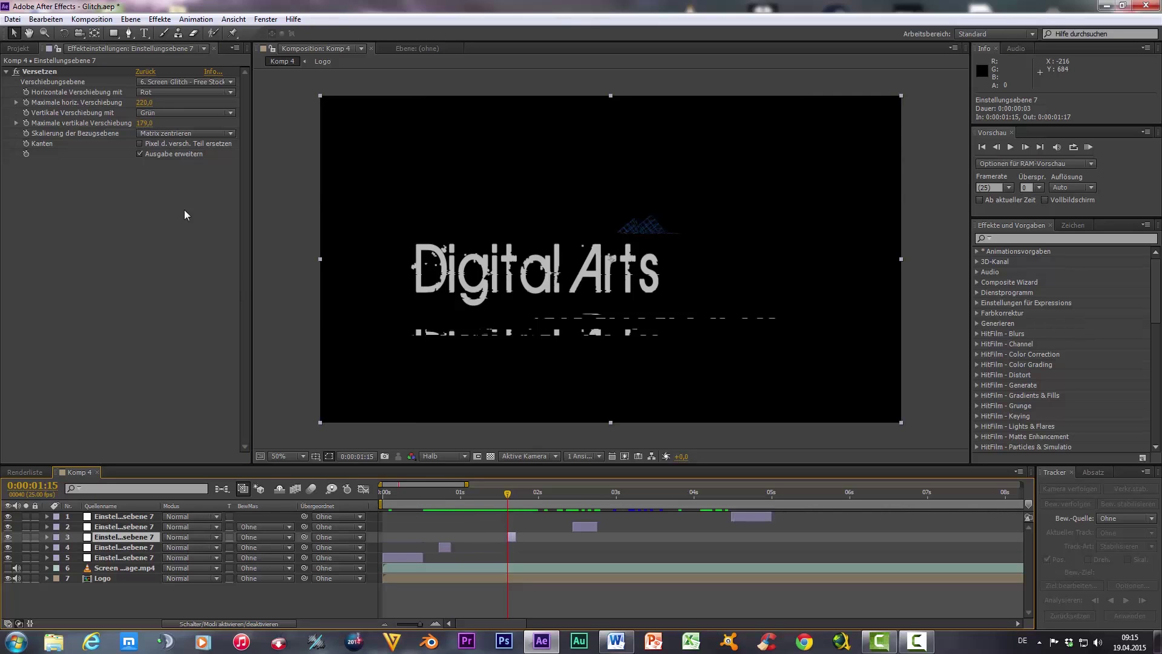
pyautogui.moveTo(144, 123); pyautogui.dragTo(165, 123)
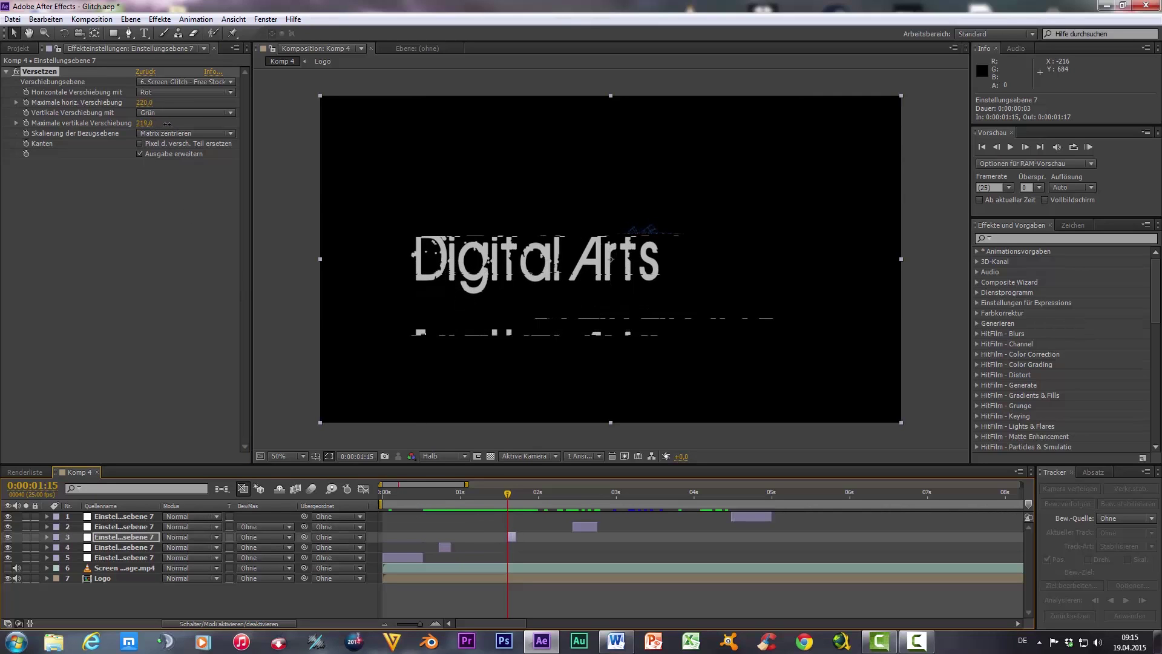
pyautogui.moveTo(128, 102)
pyautogui.mouseDown()
pyautogui.moveTo(162, 132)
pyautogui.moveTo(79, 126)
pyautogui.moveTo(55, 148)
pyautogui.mouseUp()
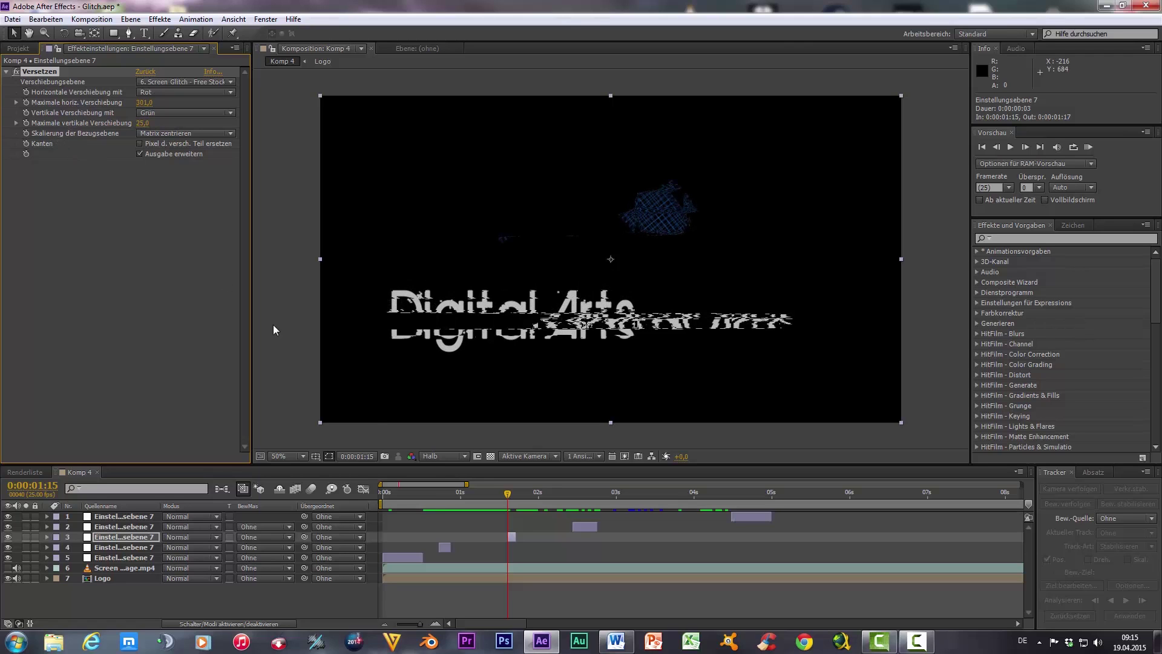
# Give the final burst 236 horizontal and 222 vertical displacement, then preview the animation
pyautogui.moveTo(570, 503); pyautogui.dragTo(579, 500)
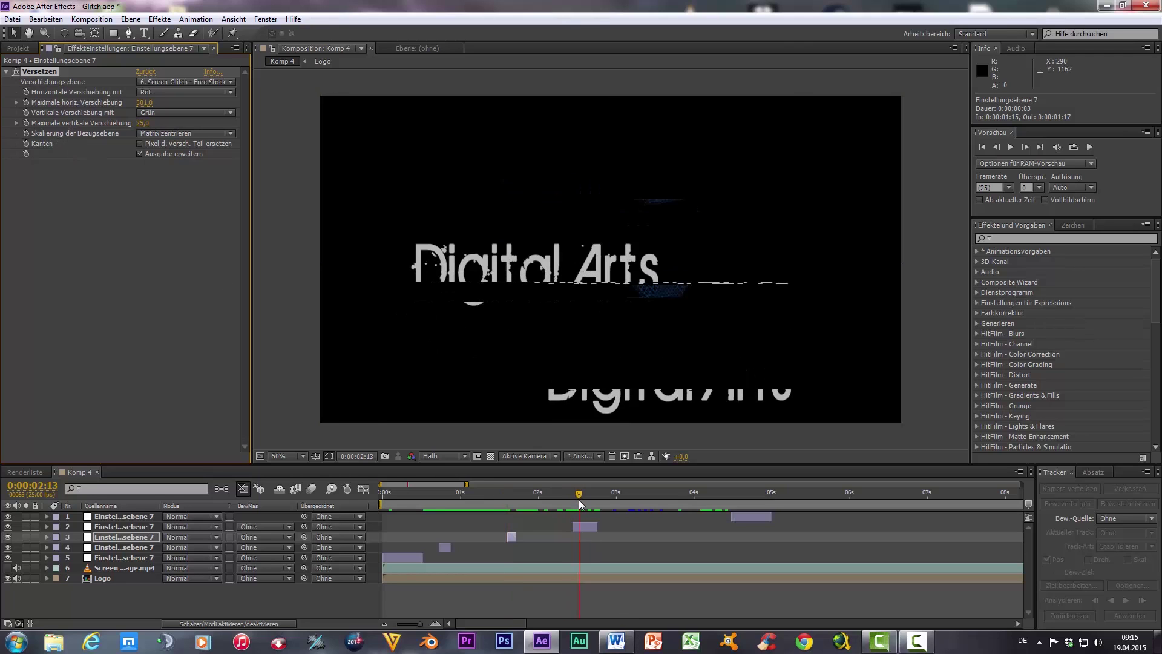
pyautogui.hotkey('ctrl', 'Up')
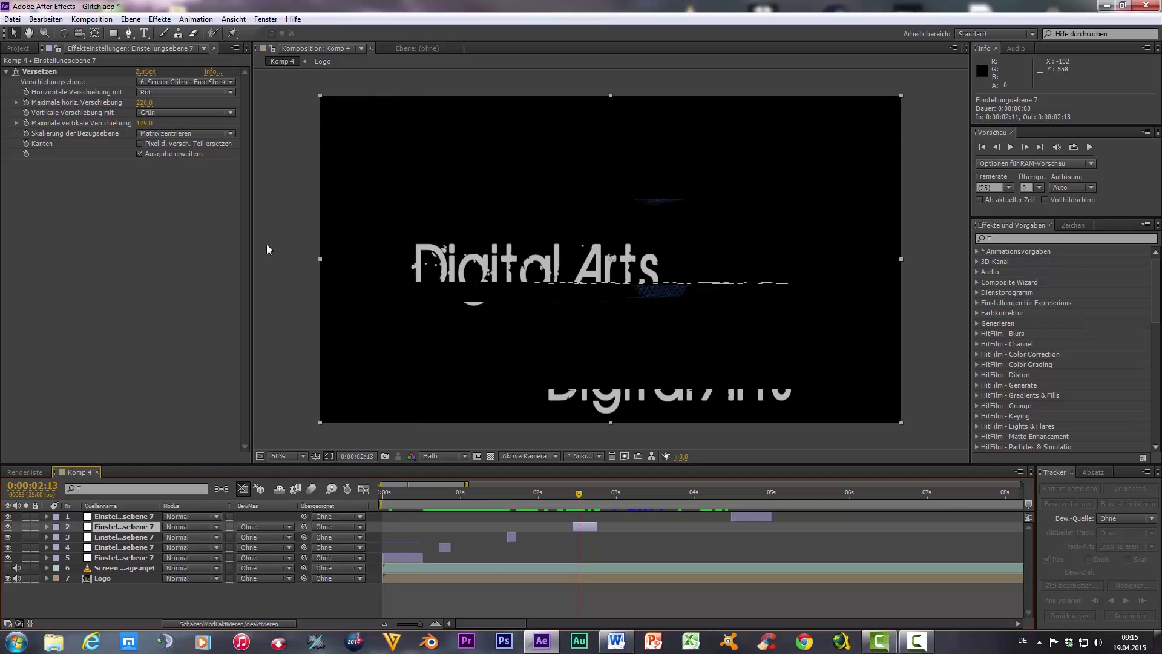
pyautogui.click(68, 114)
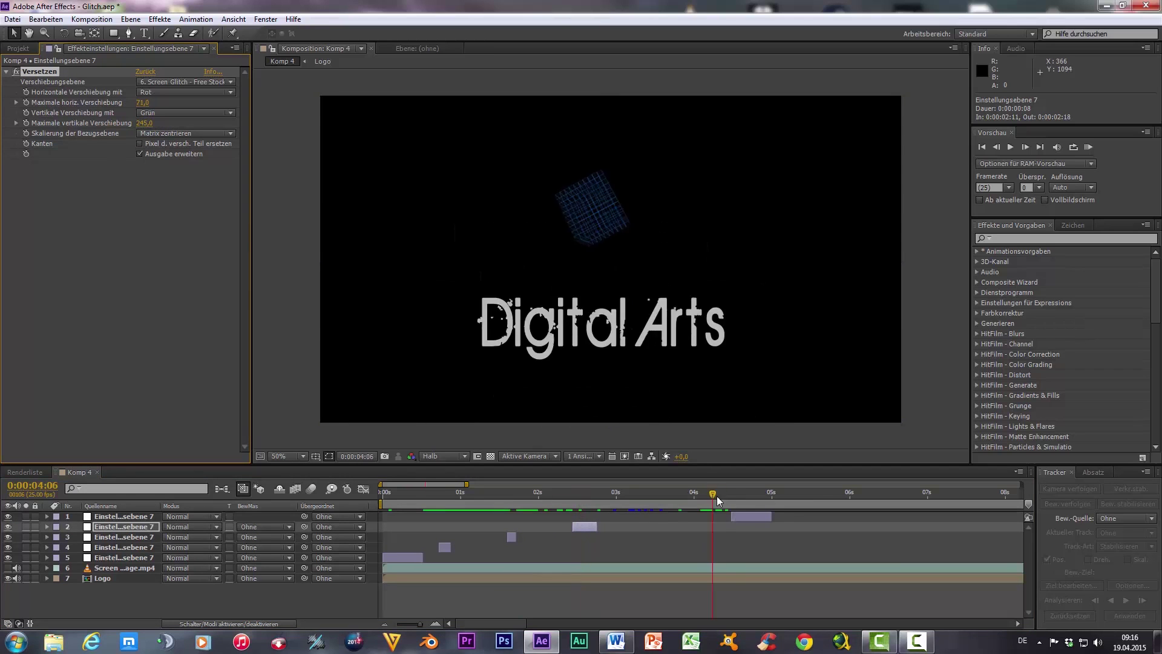
pyautogui.moveTo(716, 496); pyautogui.dragTo(740, 516)
pyautogui.click(742, 518)
pyautogui.moveTo(142, 129); pyautogui.dragTo(152, 102)
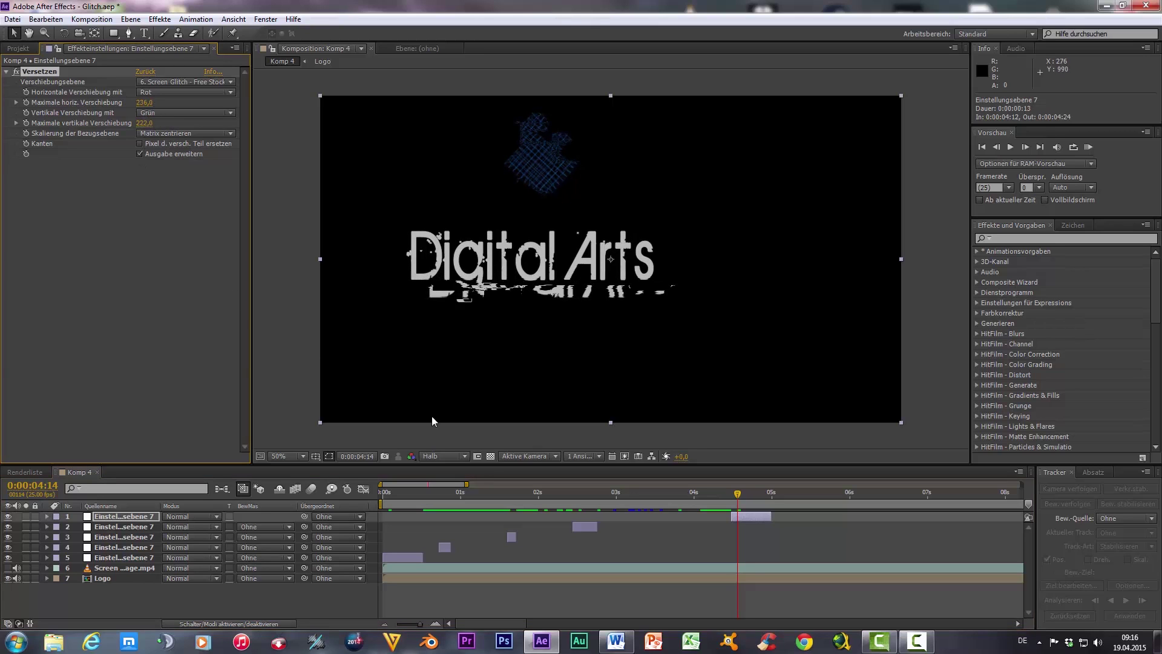
pyautogui.moveTo(718, 496); pyautogui.dragTo(377, 501)
pyautogui.press('space')
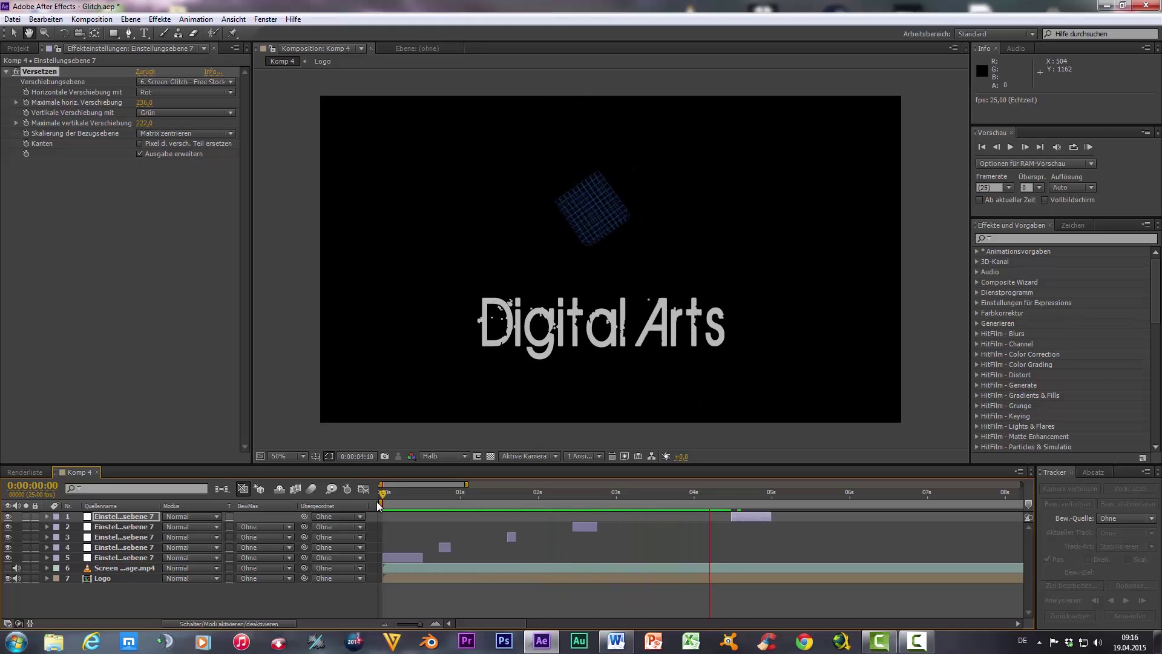
# End the preview range at 0:00:04:24, play it back, then select the Logo layer
pyautogui.press('space')
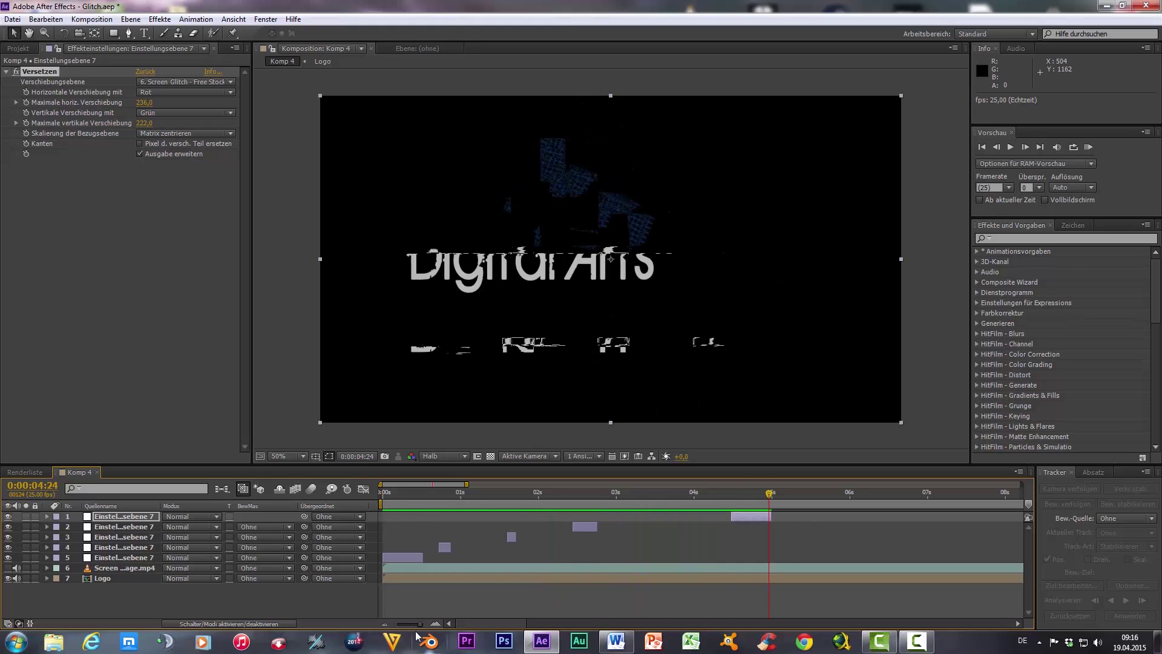
pyautogui.moveTo(420, 624); pyautogui.dragTo(397, 624)
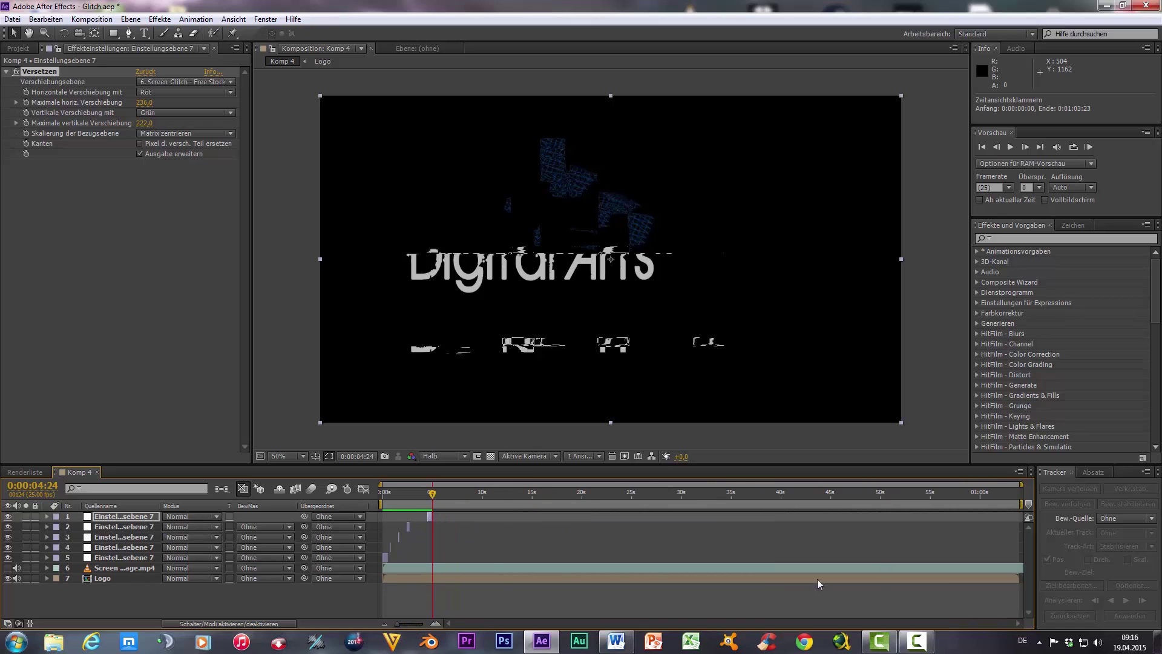
pyautogui.moveTo(1021, 503); pyautogui.dragTo(431, 503)
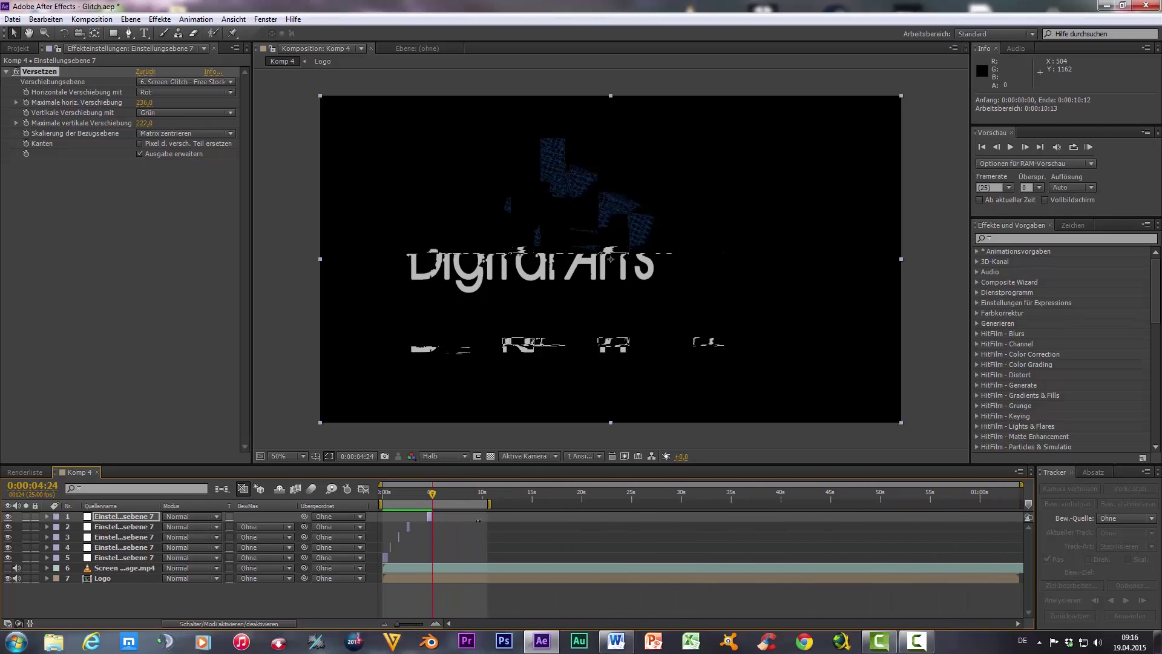
pyautogui.moveTo(396, 625); pyautogui.dragTo(422, 624)
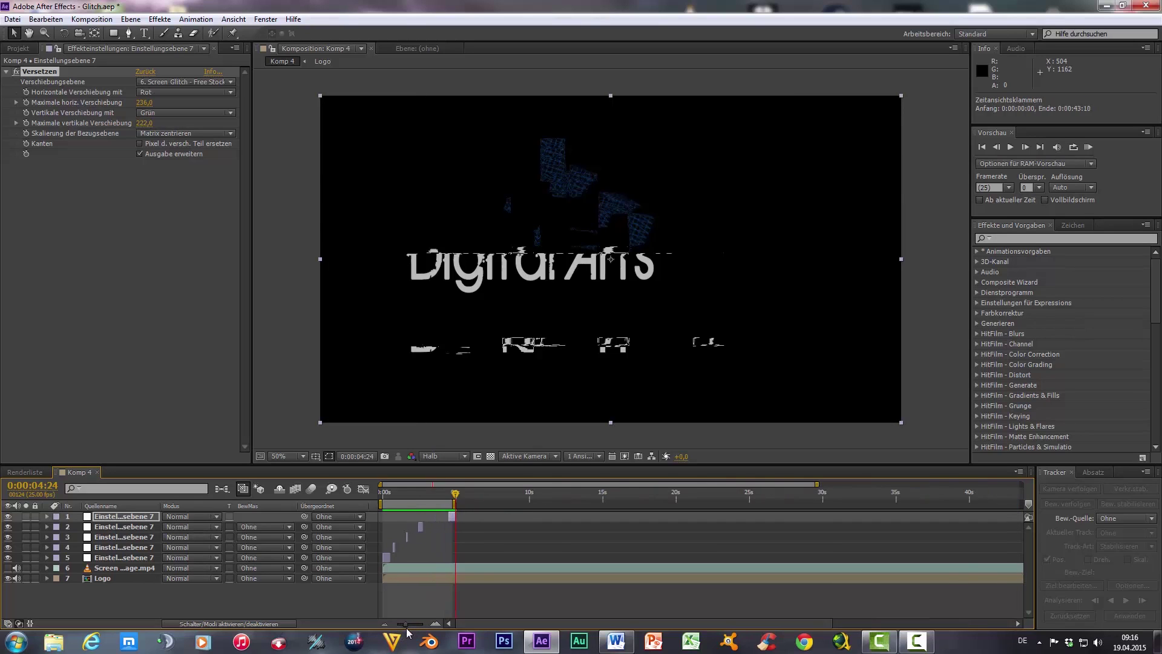
pyautogui.scroll(-3, 501, 609)
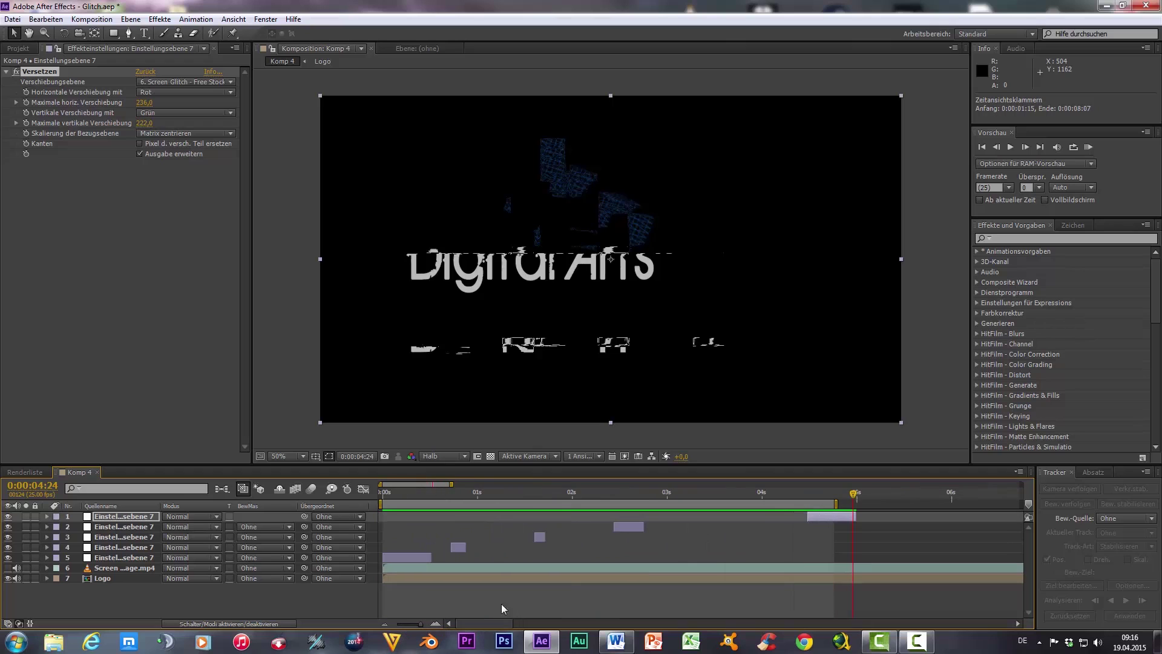
pyautogui.moveTo(836, 503); pyautogui.dragTo(853, 503)
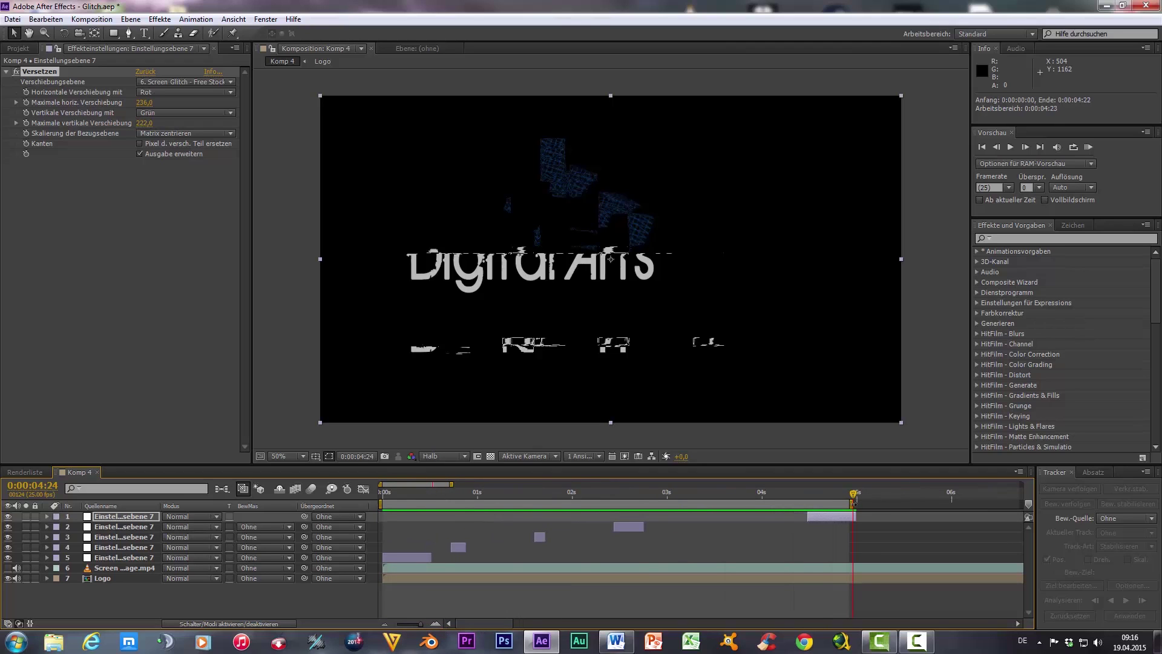
pyautogui.press('space')
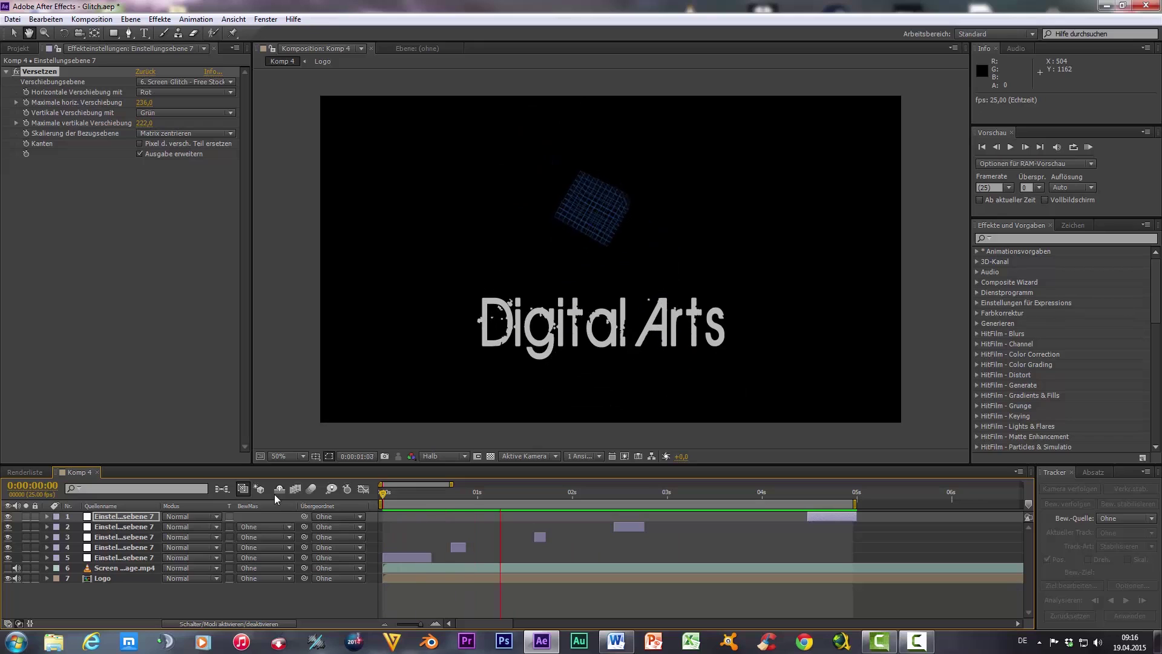
pyautogui.press('space')
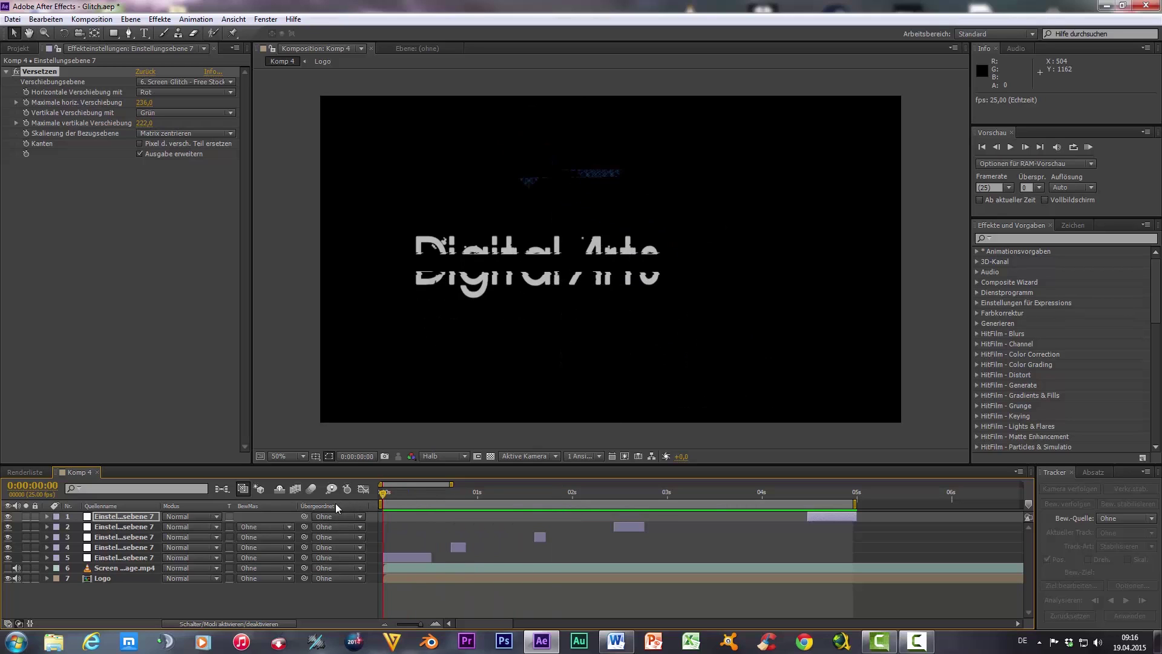
pyautogui.moveTo(382, 495)
pyautogui.mouseDown()
pyautogui.moveTo(467, 513)
pyautogui.moveTo(374, 516)
pyautogui.mouseUp()
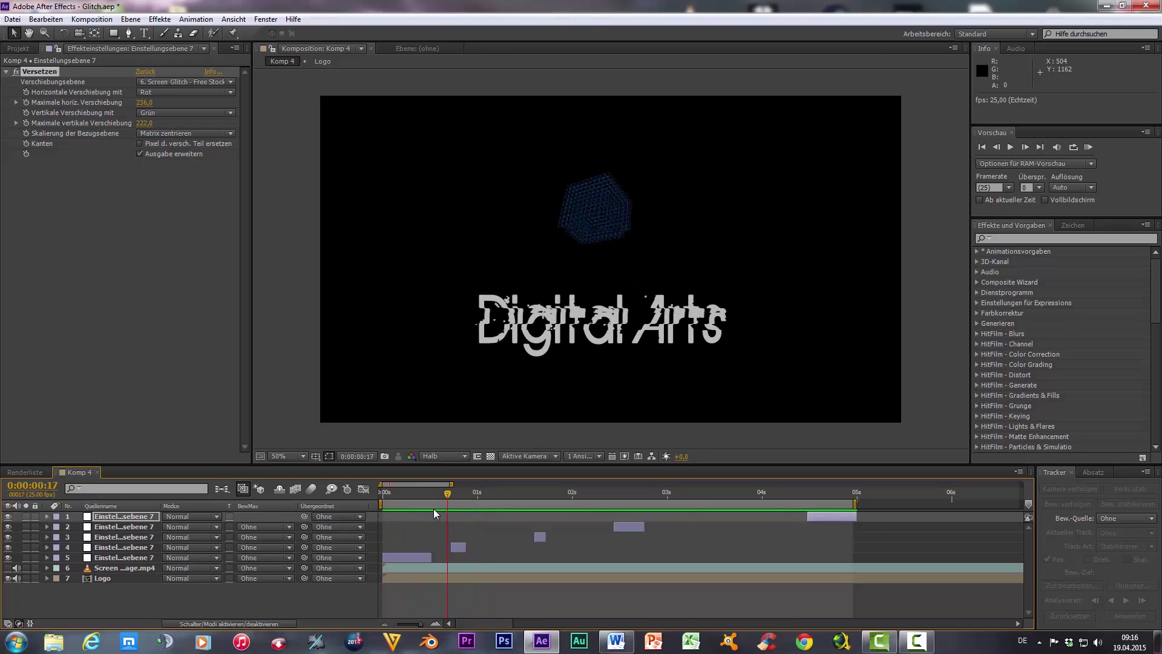
pyautogui.click(101, 578)
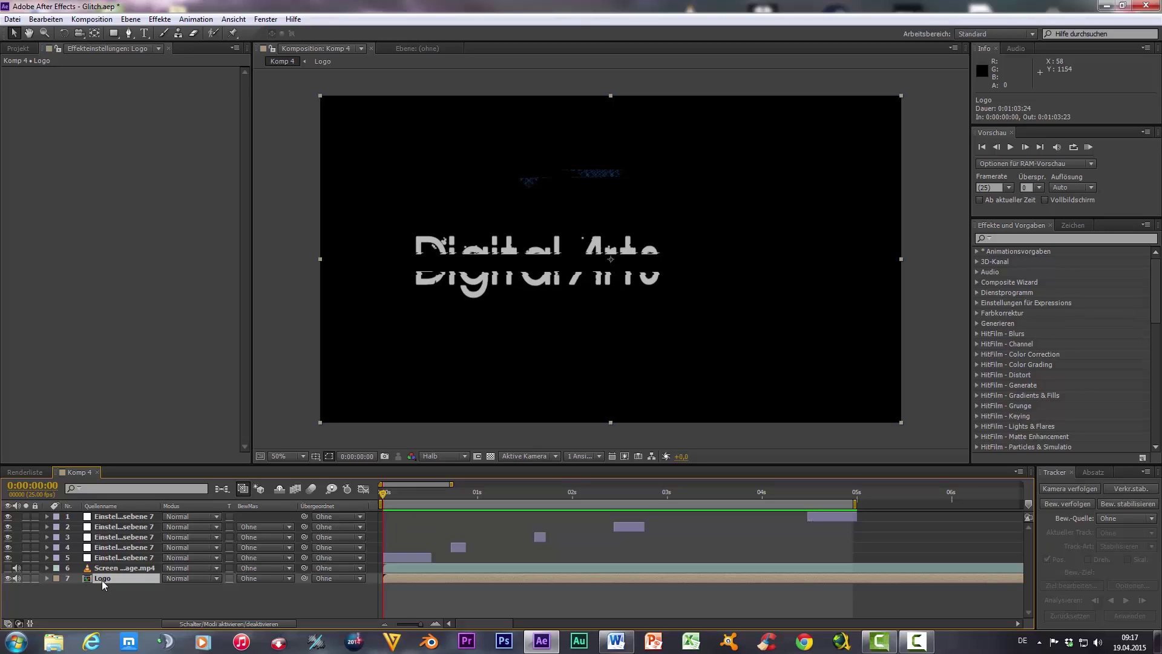
# Duplicate the Logo layer and rename the first two copies grün and blau
pyautogui.hotkey('ctrl', 'v')
pyautogui.hotkey('ctrl', 'v')
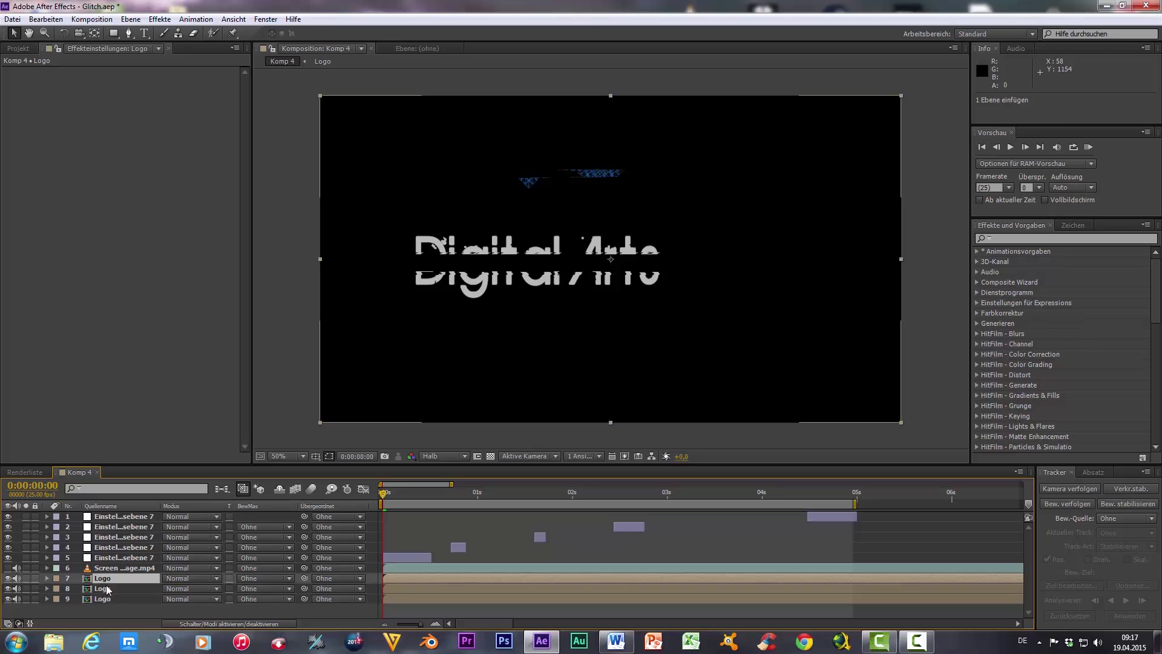
pyautogui.press('Return')
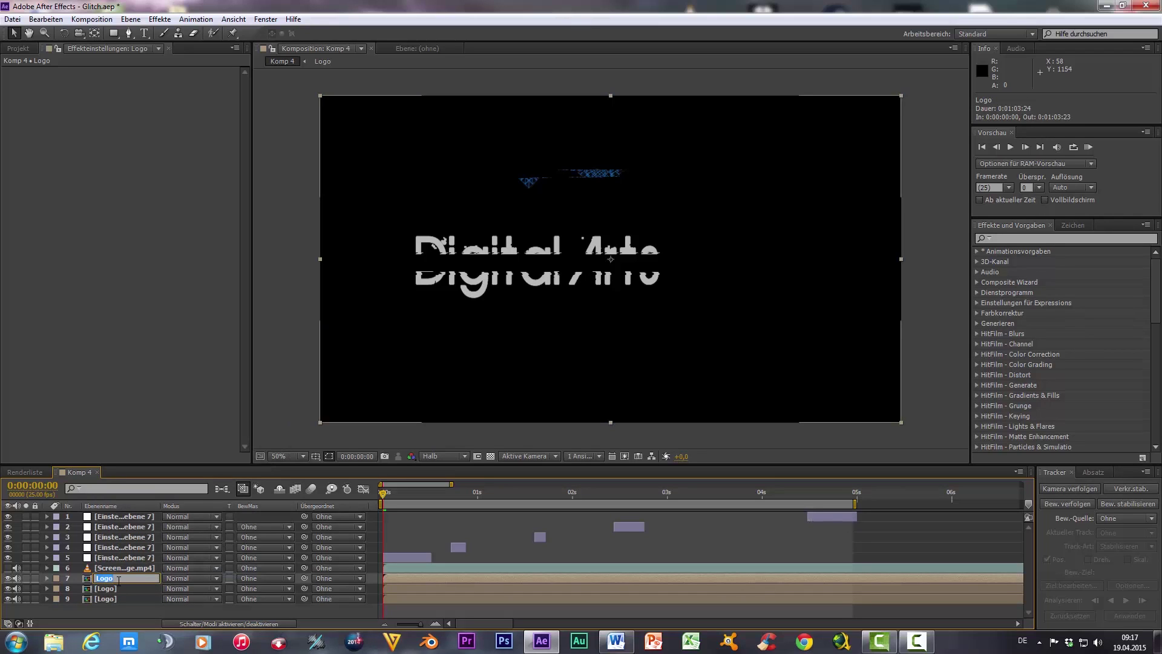
pyautogui.write('grün')
pyautogui.press('Return')
pyautogui.rightClick(100, 588)
pyautogui.click(131, 577)
pyautogui.write('blau')
pyautogui.press('Return')
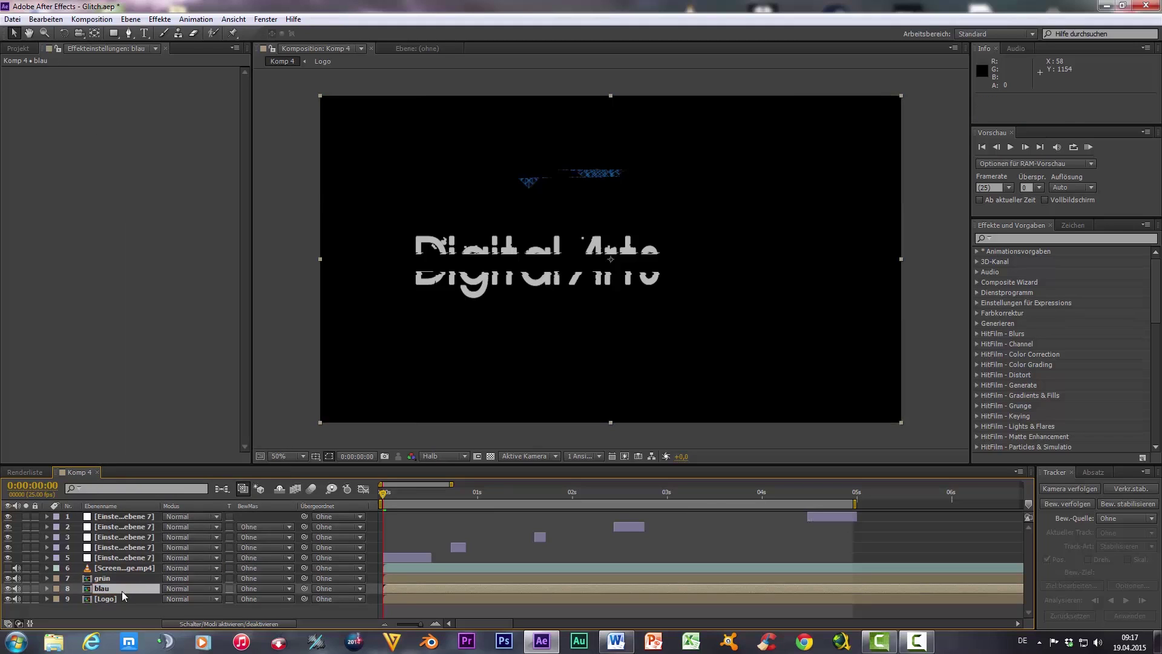
# Name the third copy rot, select grün, and move to frame 0:00:00:15
pyautogui.rightClick(122, 596)
pyautogui.press('Escape')
pyautogui.press('Return')
pyautogui.write('rot')
pyautogui.press('Return')
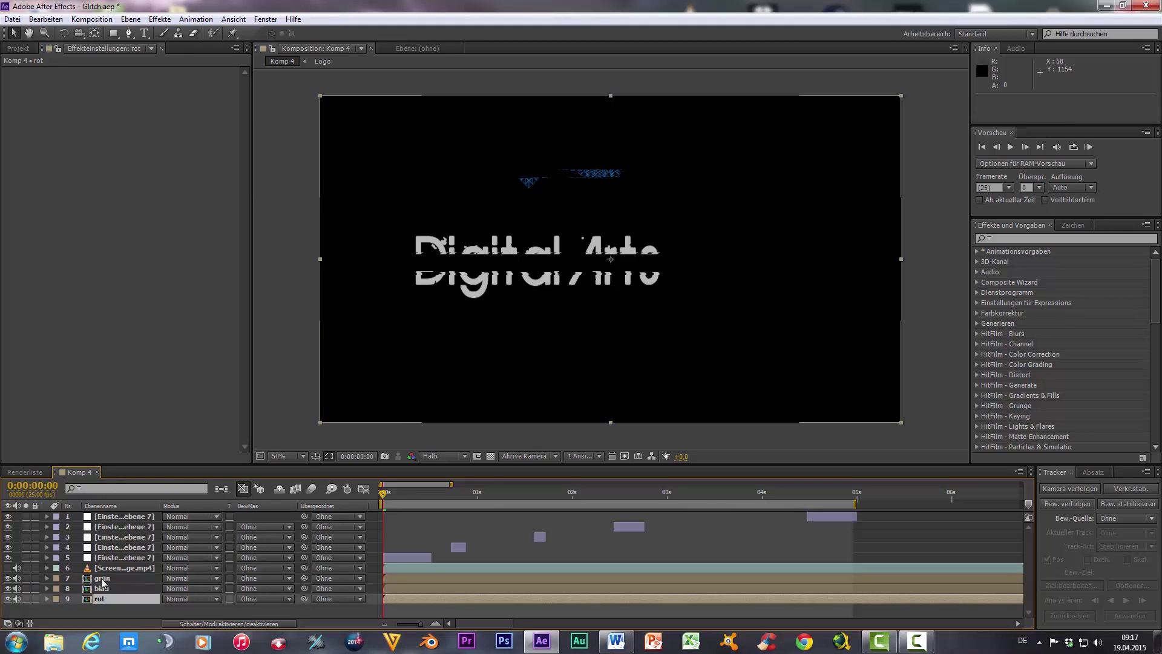
pyautogui.click(101, 579)
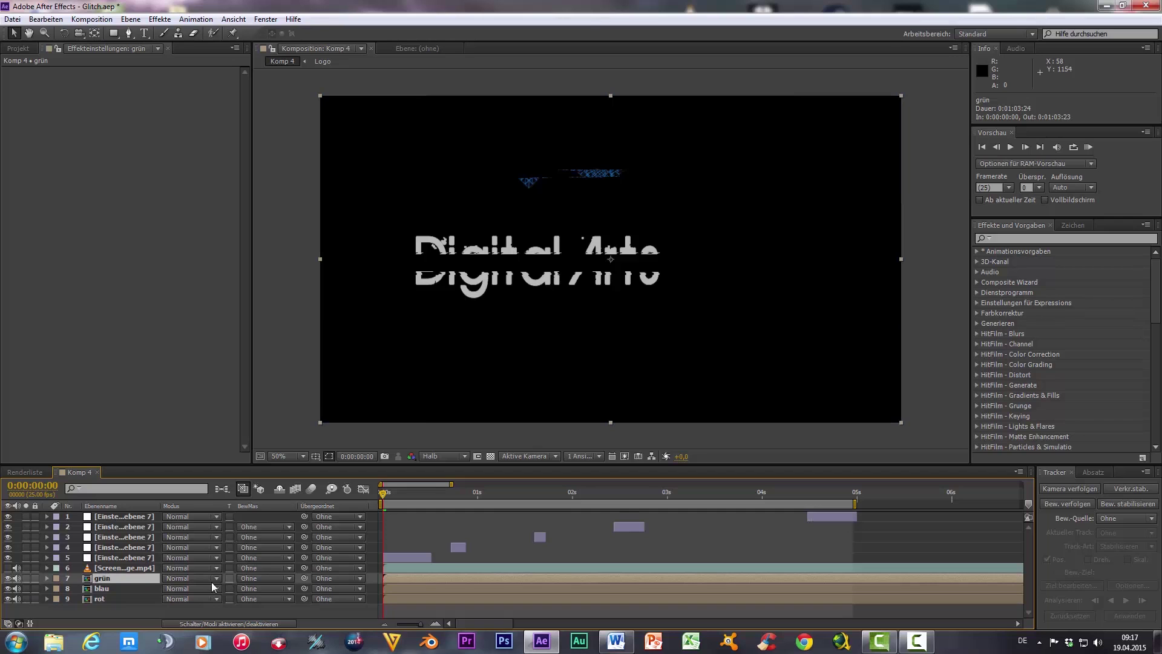
pyautogui.click(442, 495)
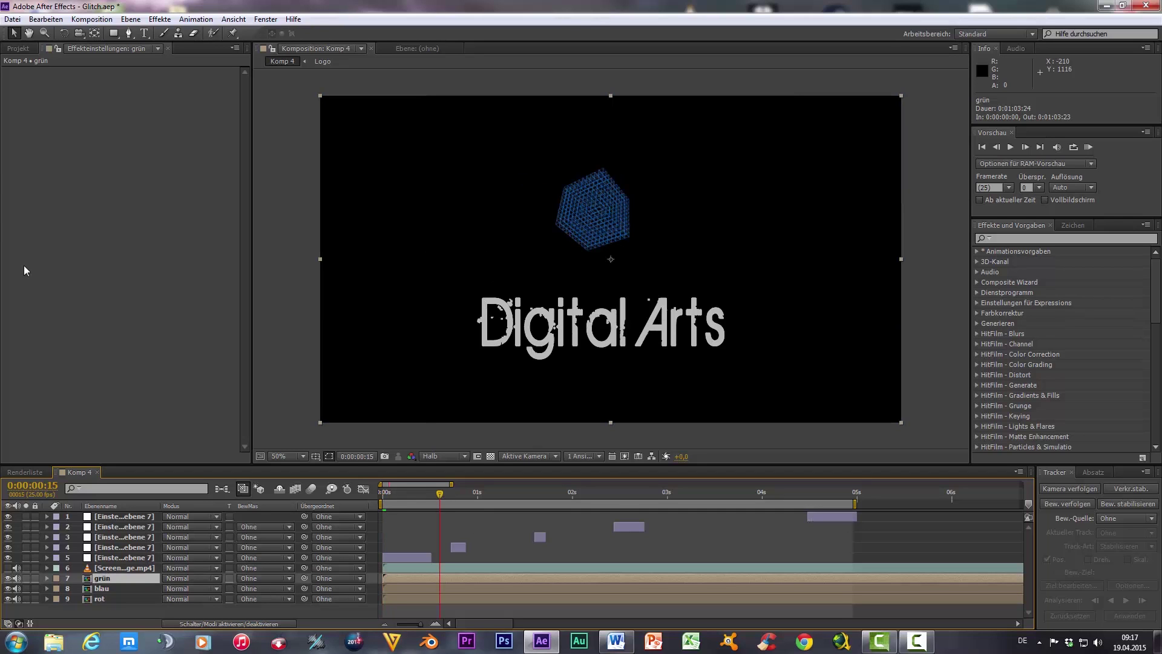
# Apply Tonwerte (Individ. Steuerung) to grün and set the red output highlights to 0
pyautogui.rightClick(67, 151)
pyautogui.moveTo(152, 139)
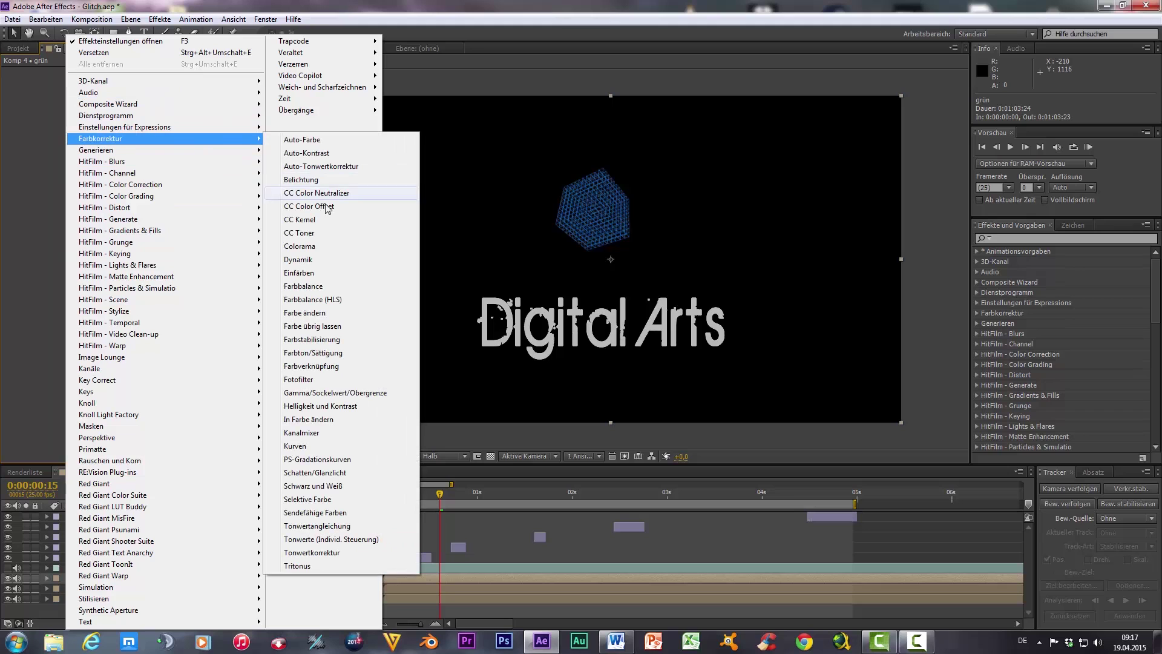
pyautogui.click(354, 540)
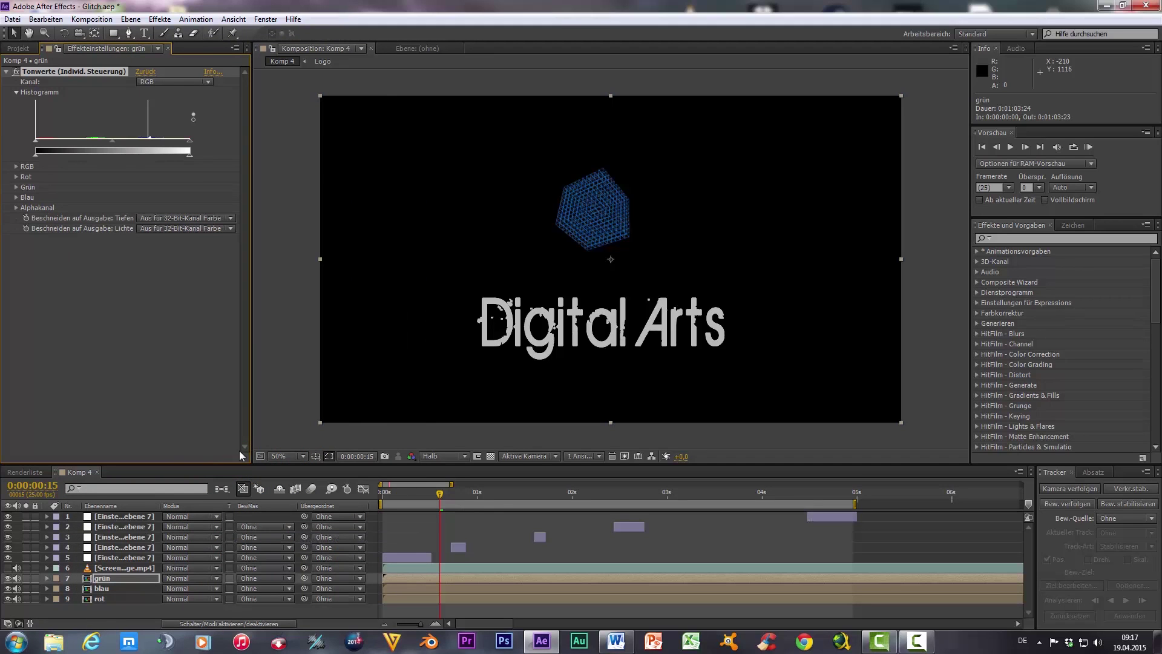
pyautogui.click(16, 177)
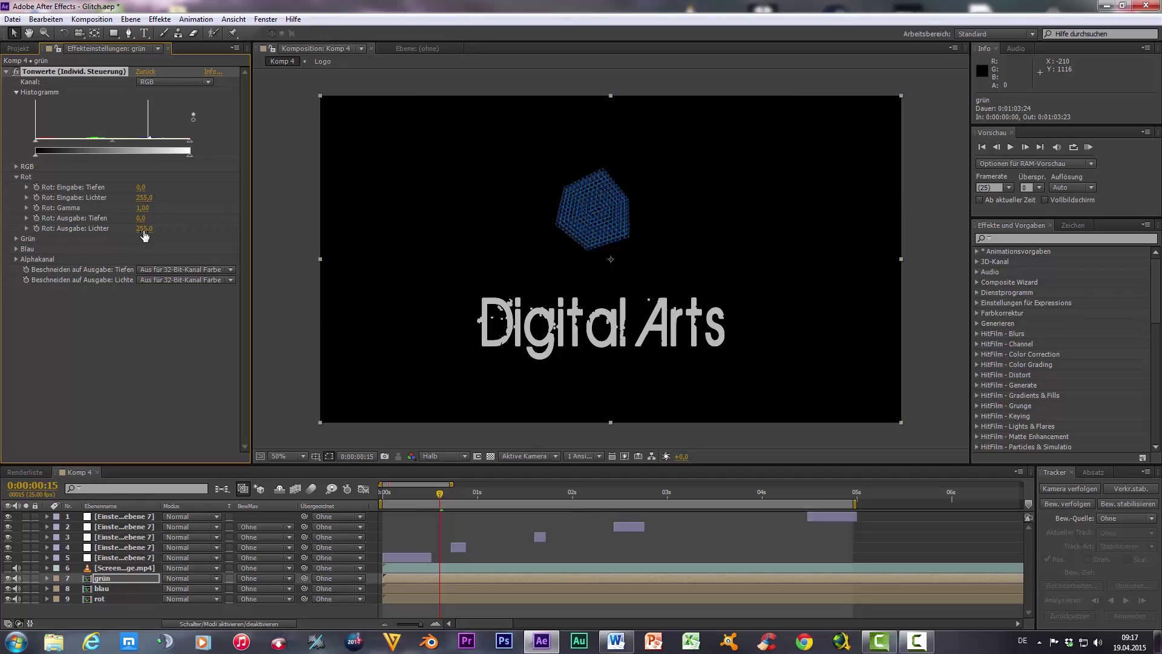
pyautogui.click(144, 230)
pyautogui.write('0')
pyautogui.click(91, 379)
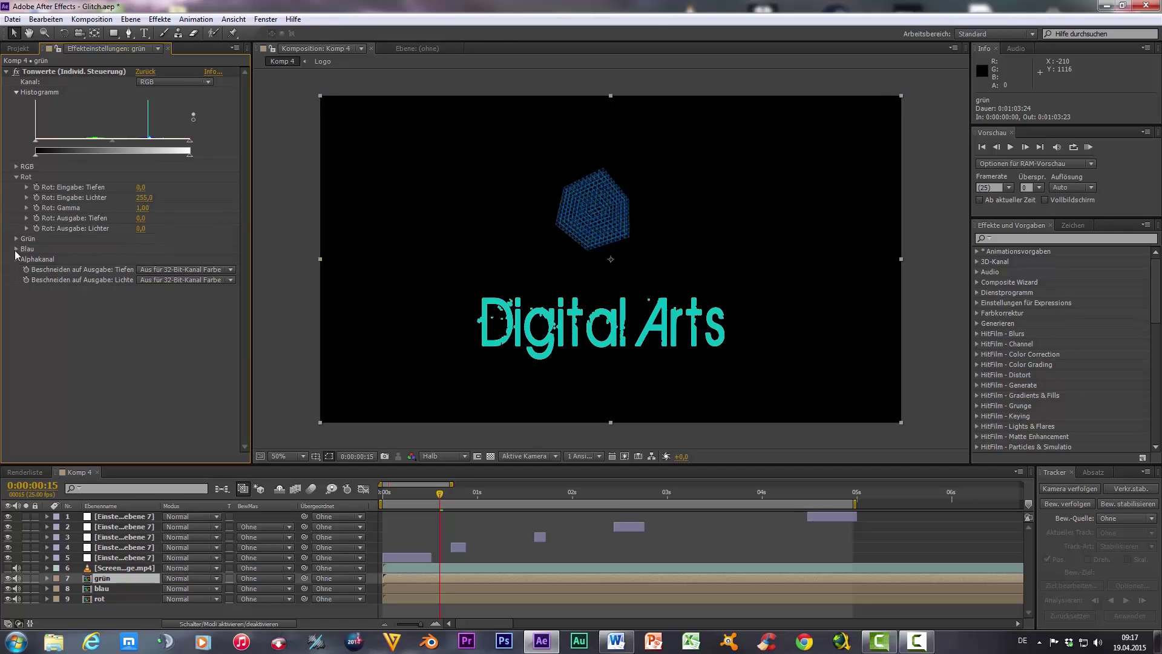
# Set grün's blue output highlights to 0 so the logo turns green
pyautogui.click(16, 249)
pyautogui.click(141, 301)
pyautogui.write('0')
pyautogui.click(140, 344)
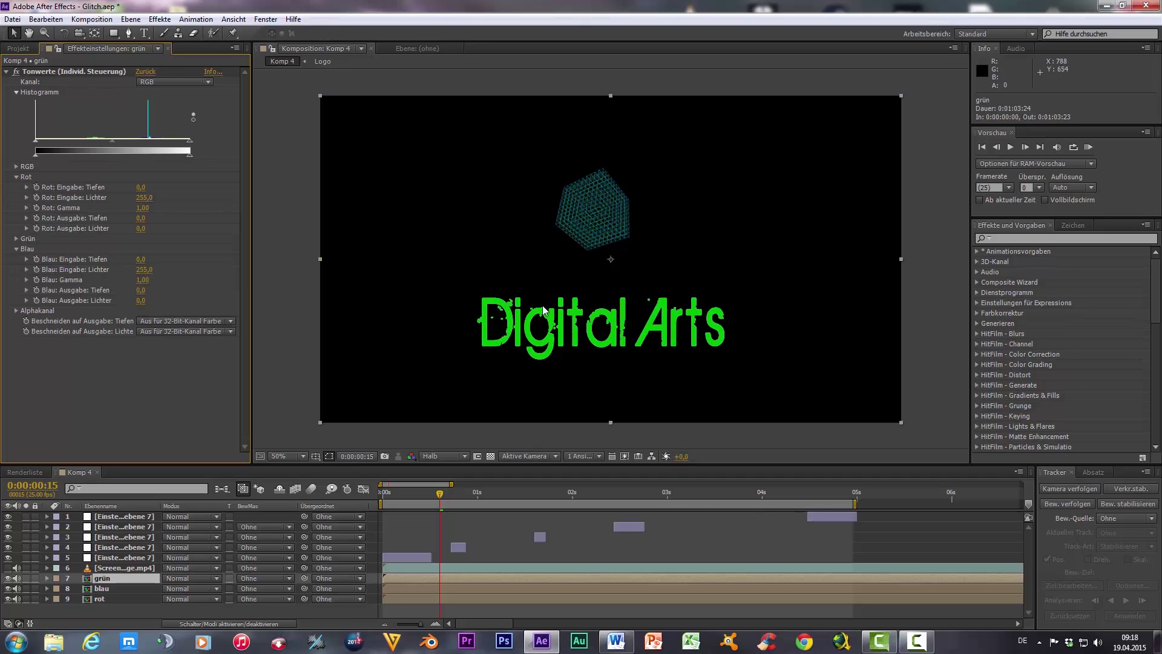
pyautogui.click(97, 588)
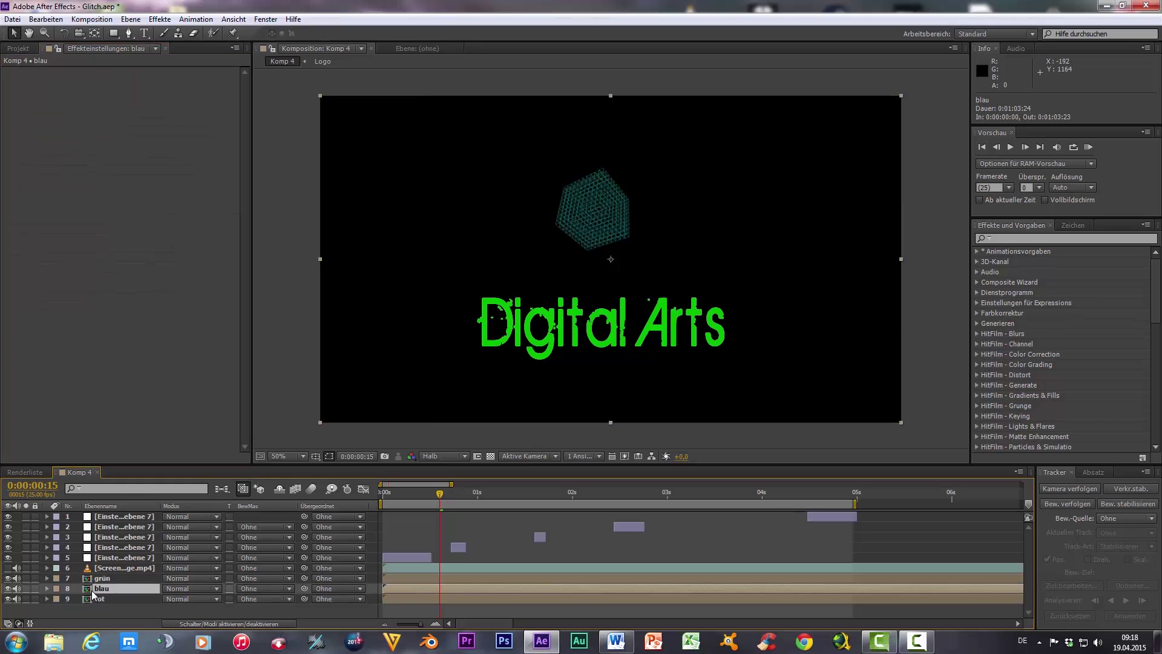
pyautogui.click(99, 599)
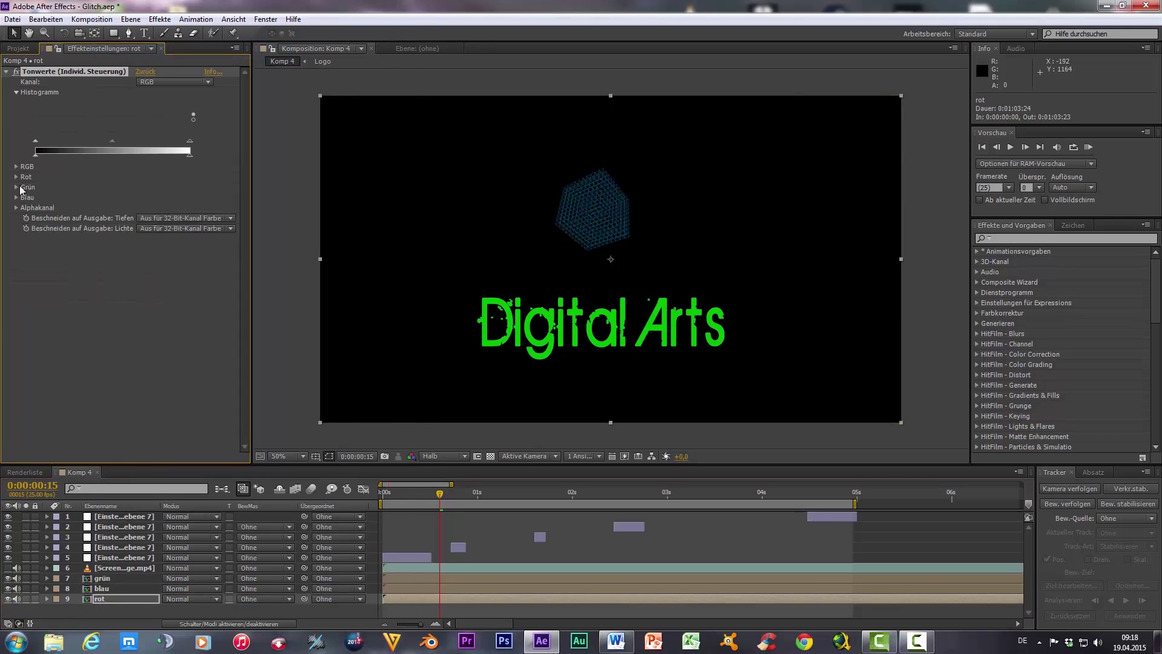
pyautogui.click(99, 578)
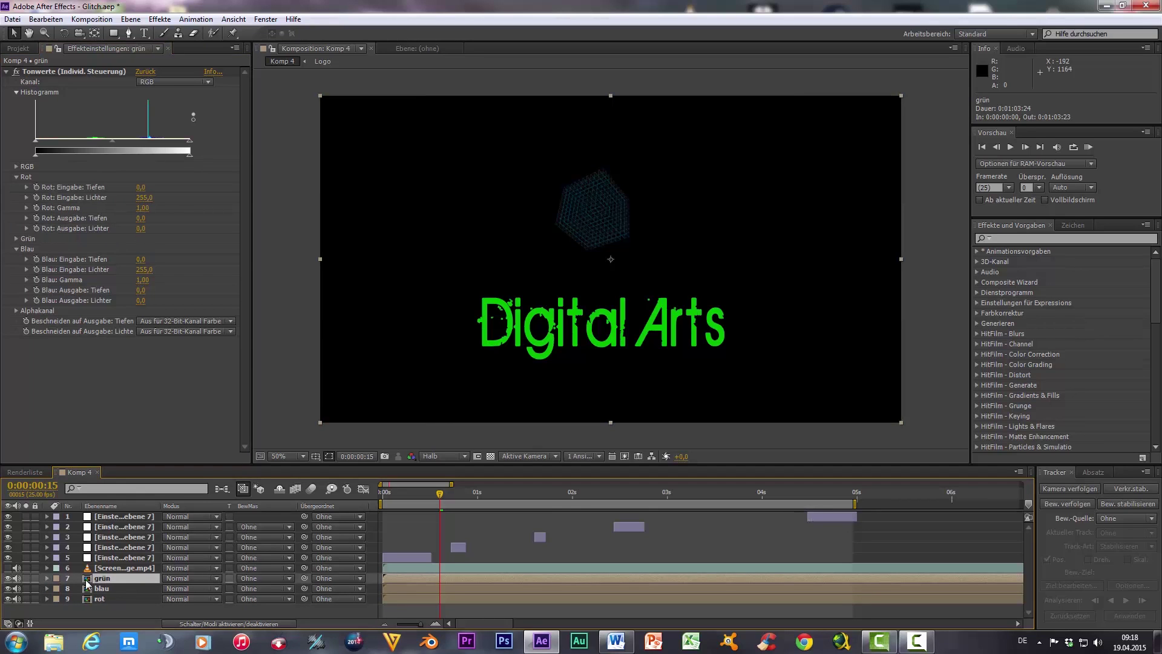
# Switch grün and blau to Negativ multiplizieren blending, then select the rot layer
pyautogui.click(190, 577)
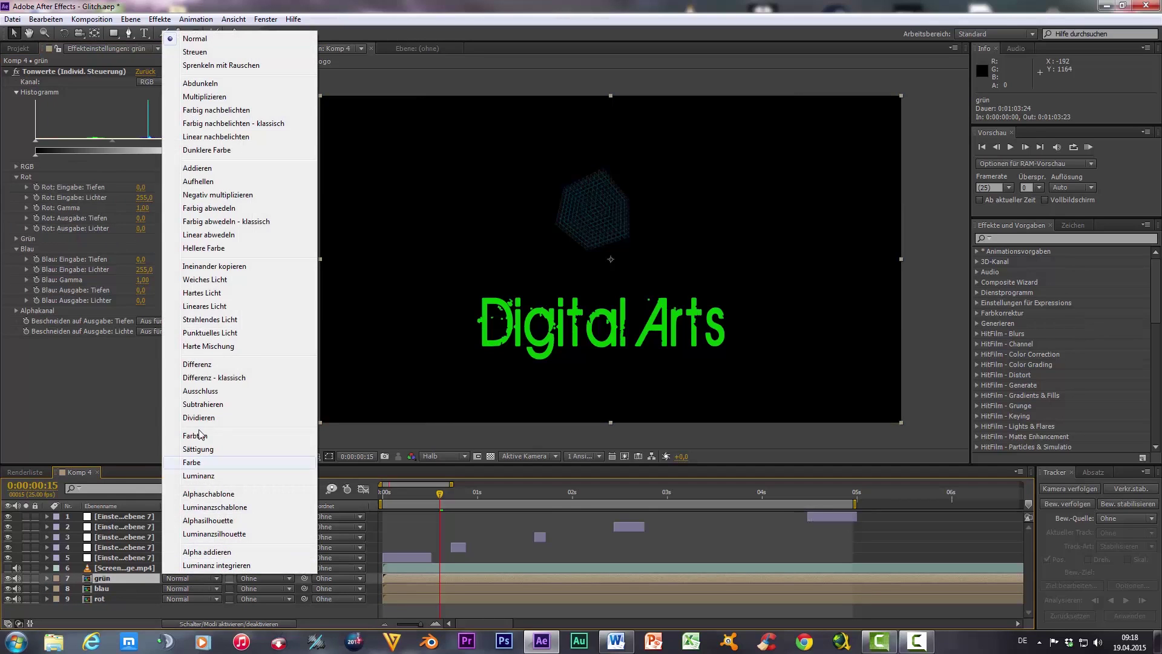
pyautogui.click(203, 194)
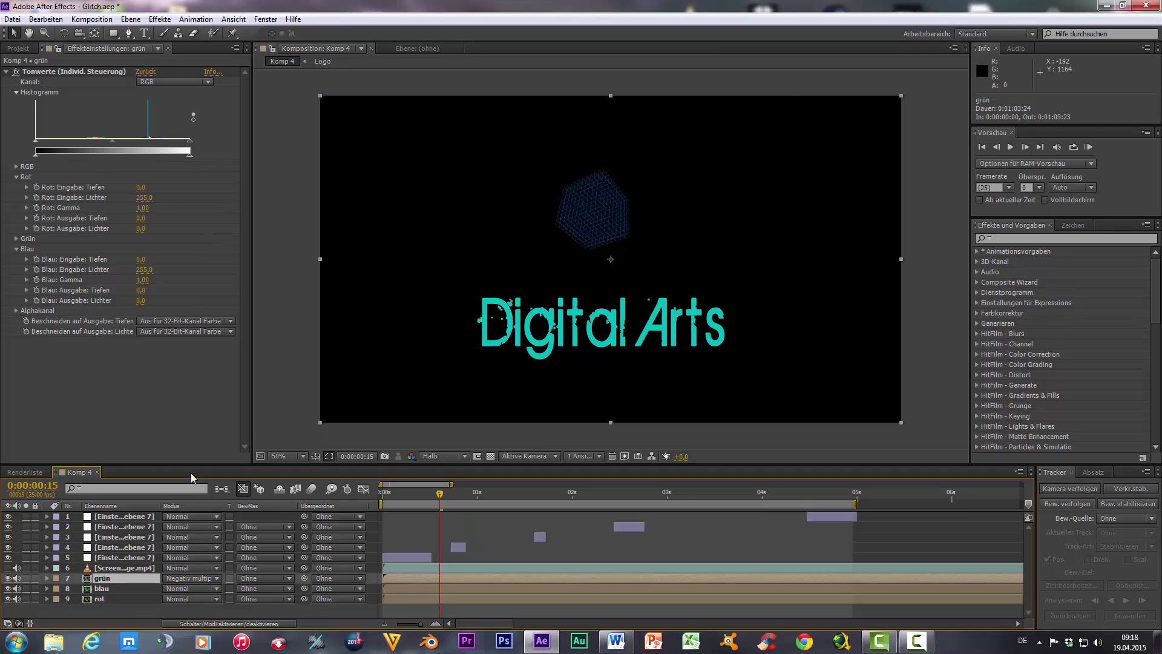
pyautogui.click(99, 589)
pyautogui.click(177, 589)
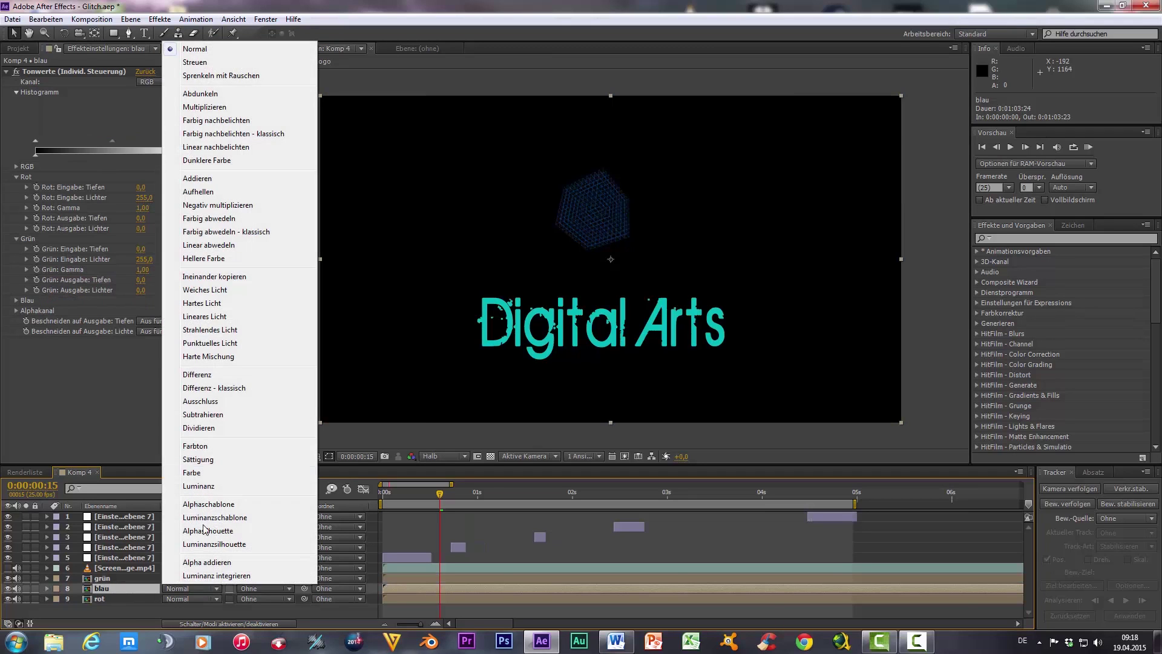
pyautogui.click(209, 204)
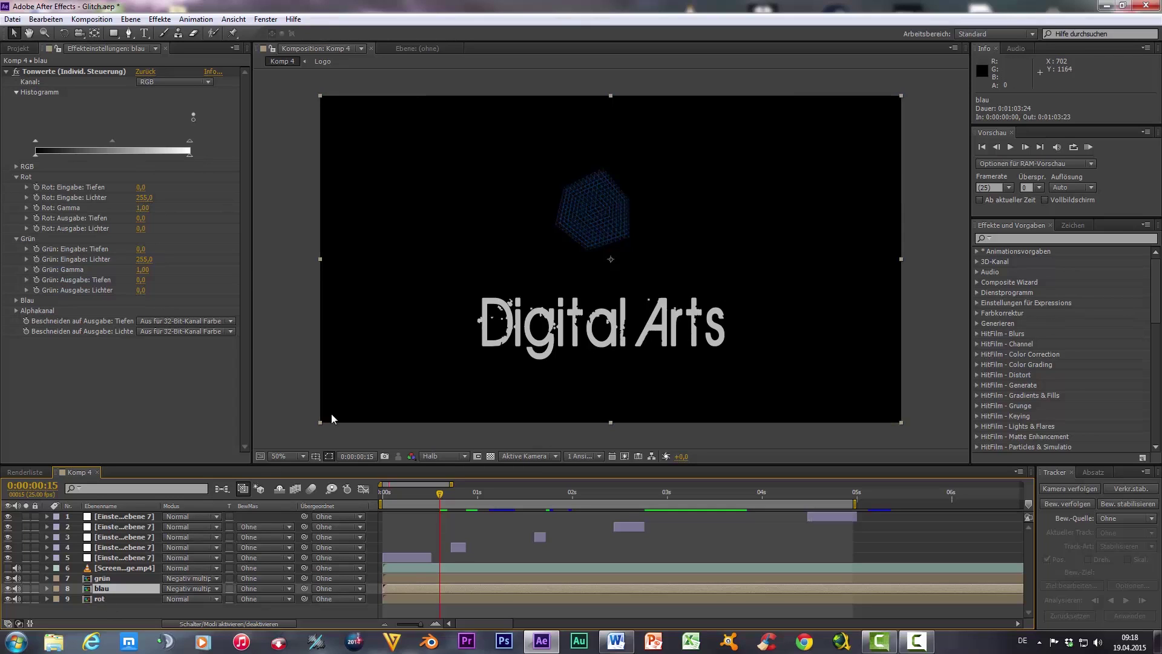
pyautogui.click(100, 599)
pyautogui.moveTo(653, 333); pyautogui.dragTo(655, 330)
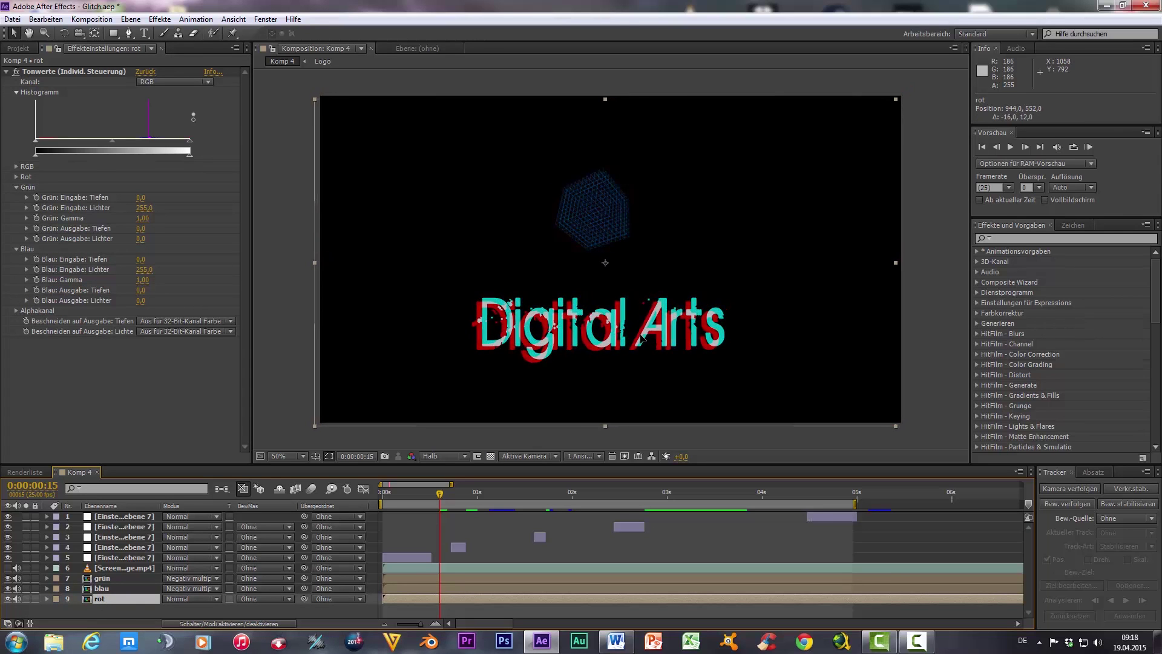
pyautogui.hotkey('ctrl', 'z')
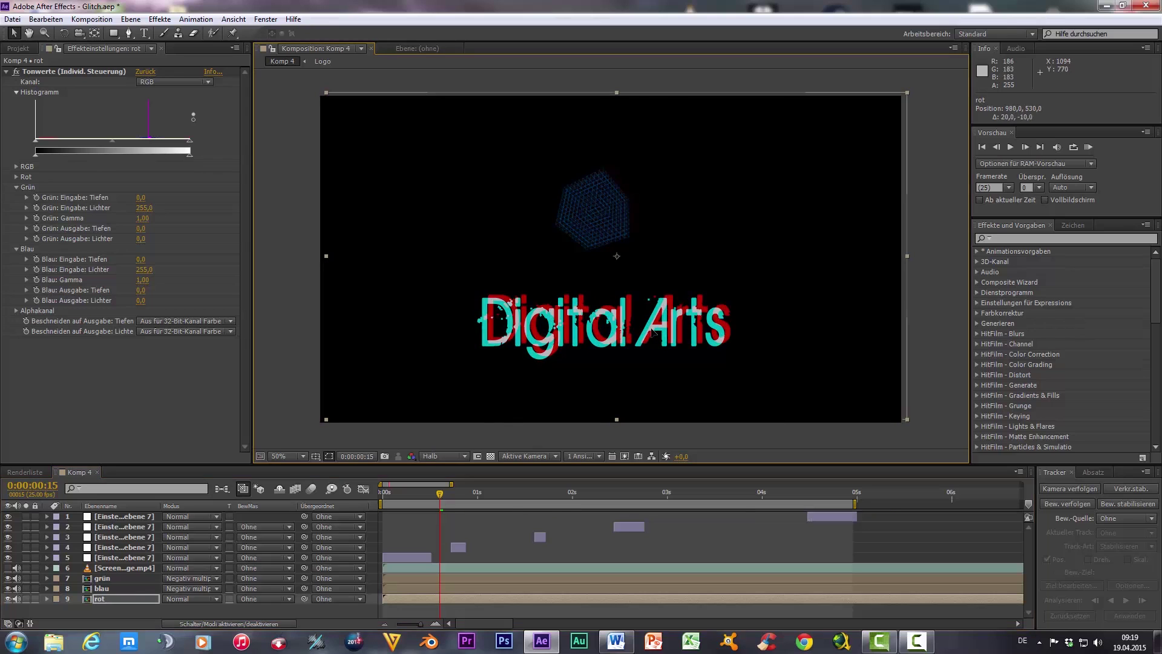
pyautogui.click(101, 588)
pyautogui.moveTo(571, 351); pyautogui.dragTo(572, 346)
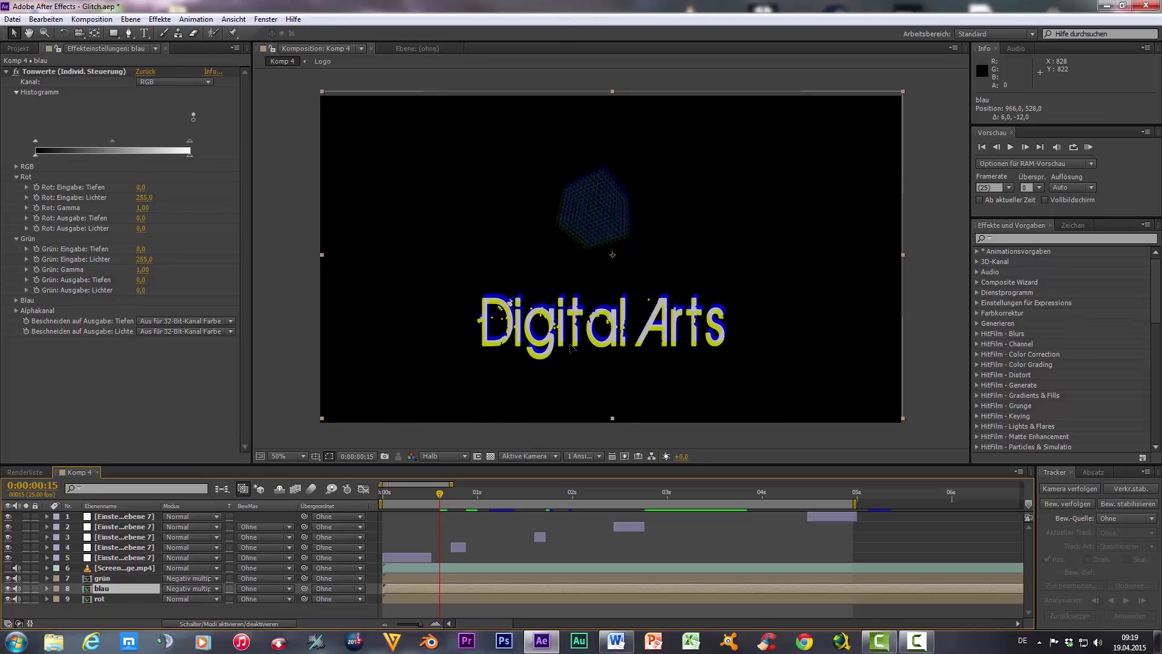
pyautogui.click(398, 463)
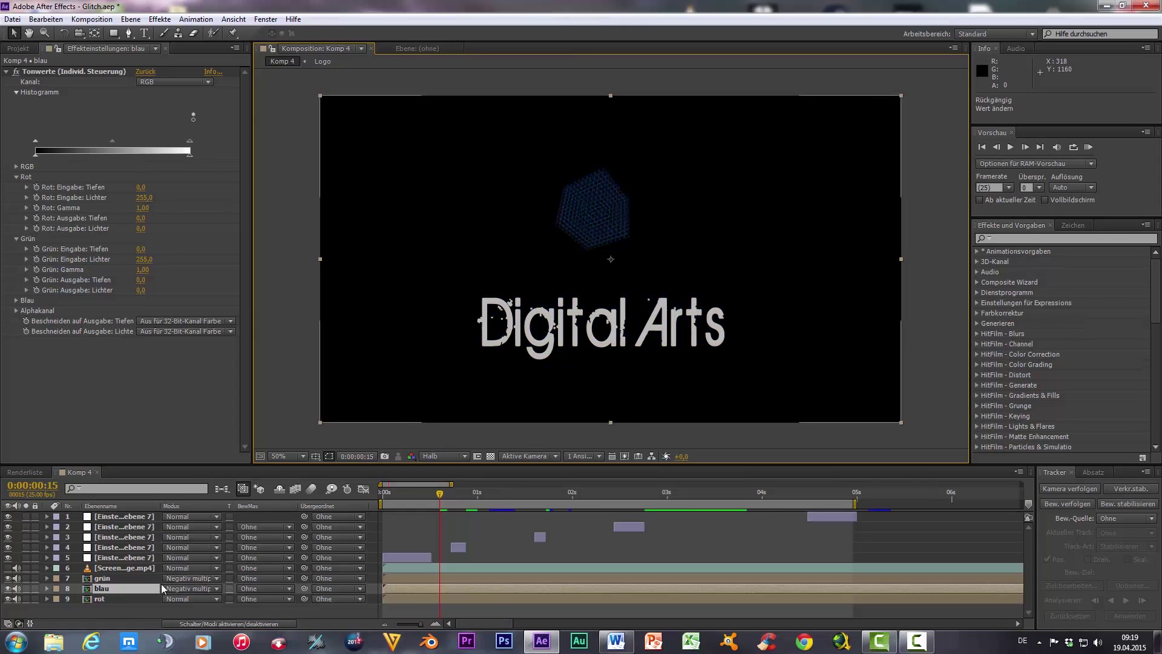
pyautogui.click(102, 579)
pyautogui.moveTo(526, 359); pyautogui.dragTo(539, 351)
pyautogui.hotkey('ctrl', 'z')
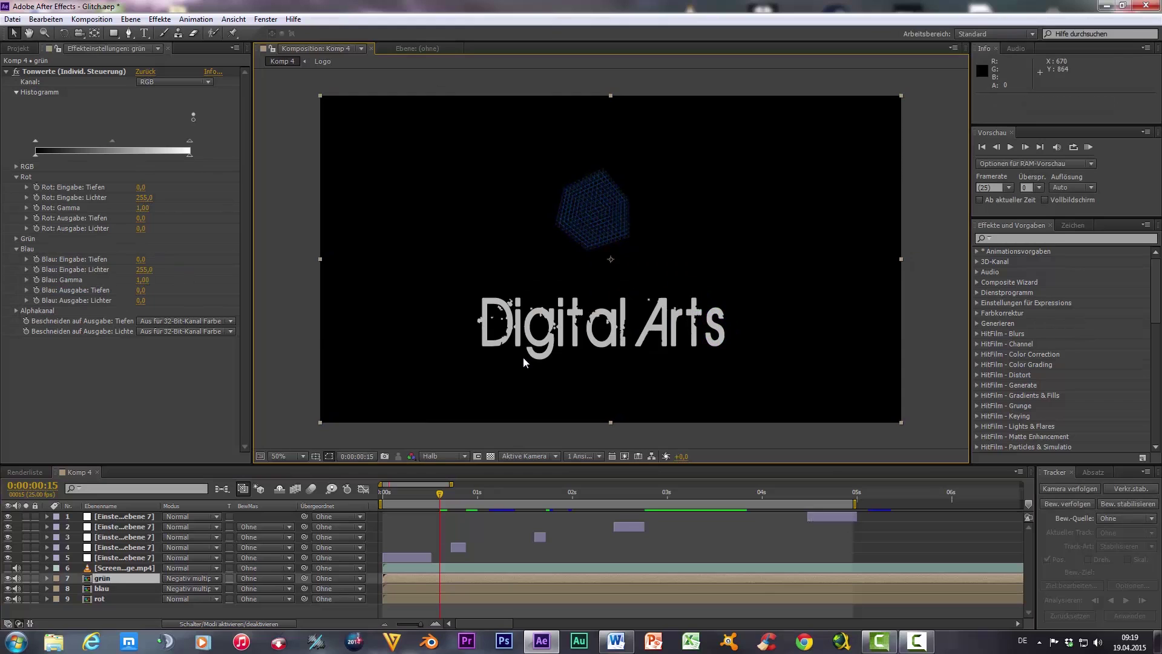
pyautogui.click(99, 600)
pyautogui.hotkey('ctrl', 'z')
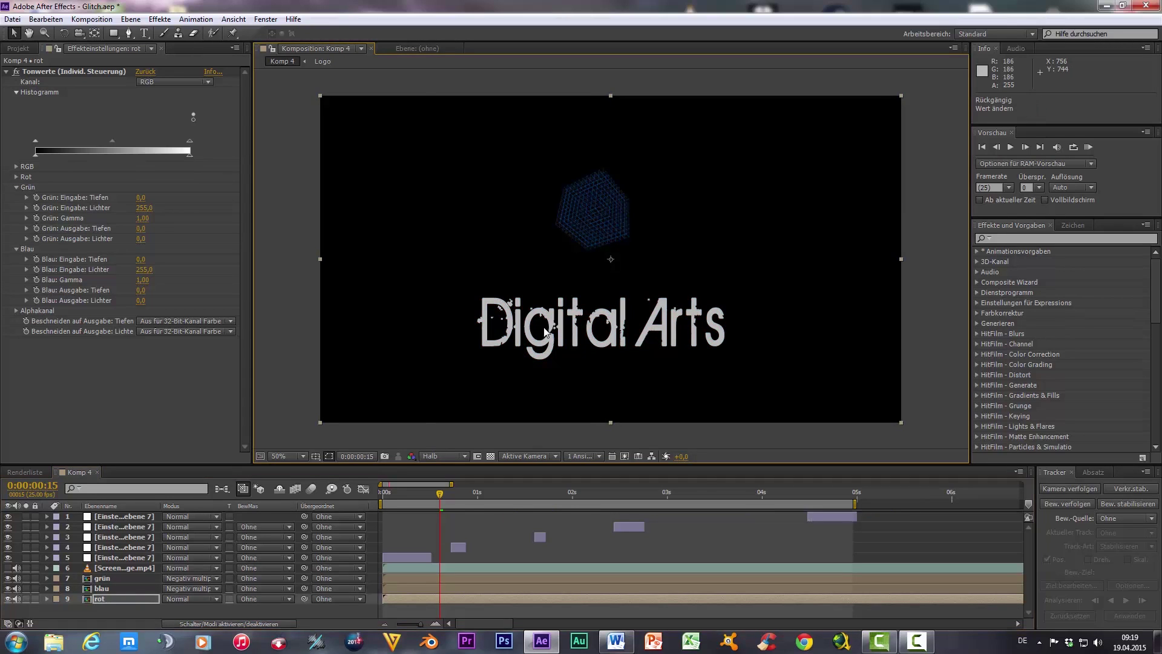
# Add a new null object to Komp 4 and rename it 'rgb split'
pyautogui.rightClick(162, 612)
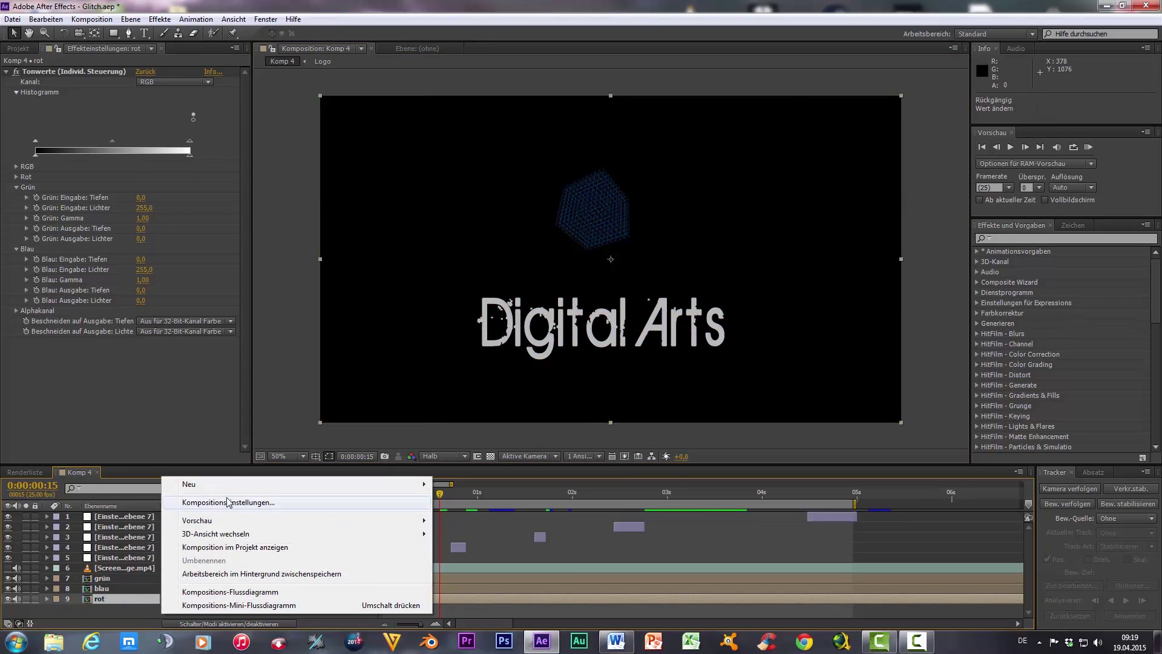
pyautogui.moveTo(235, 484)
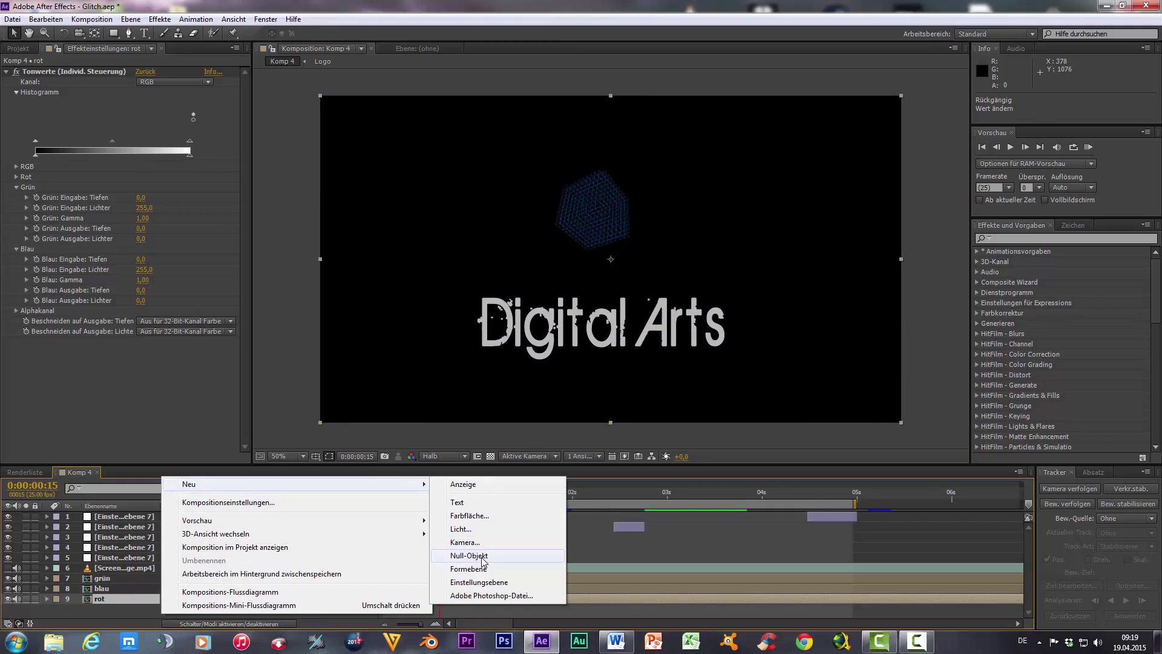
pyautogui.click(484, 557)
pyautogui.rightClick(105, 520)
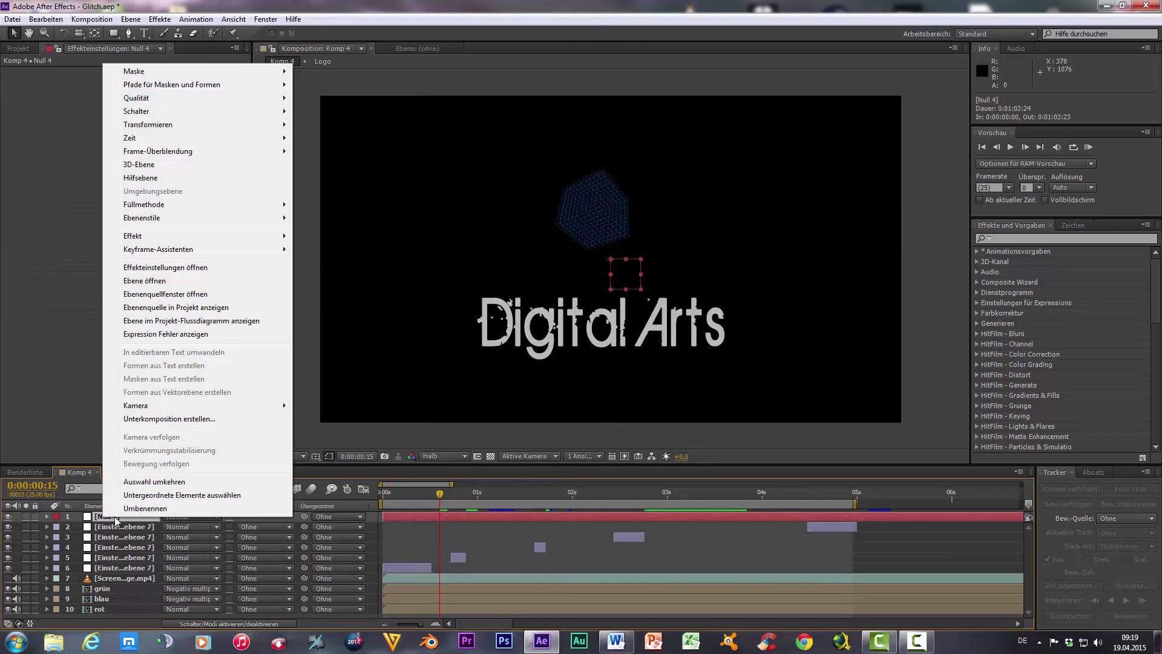
pyautogui.click(137, 515)
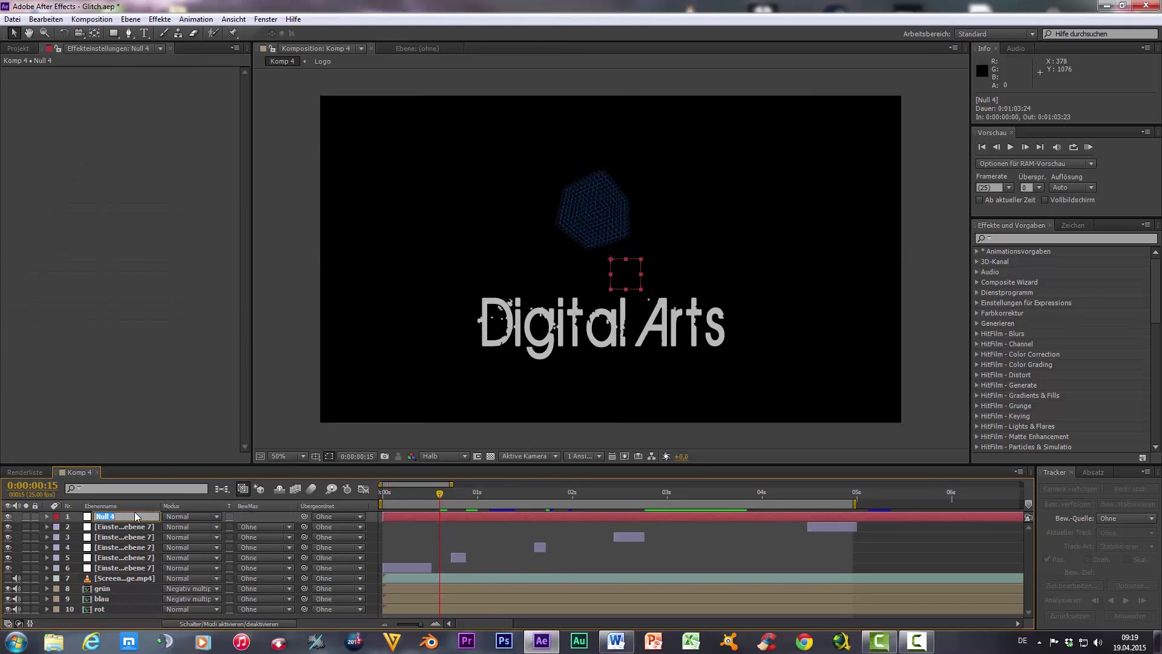
pyautogui.write('rgb split')
pyautogui.press('Return')
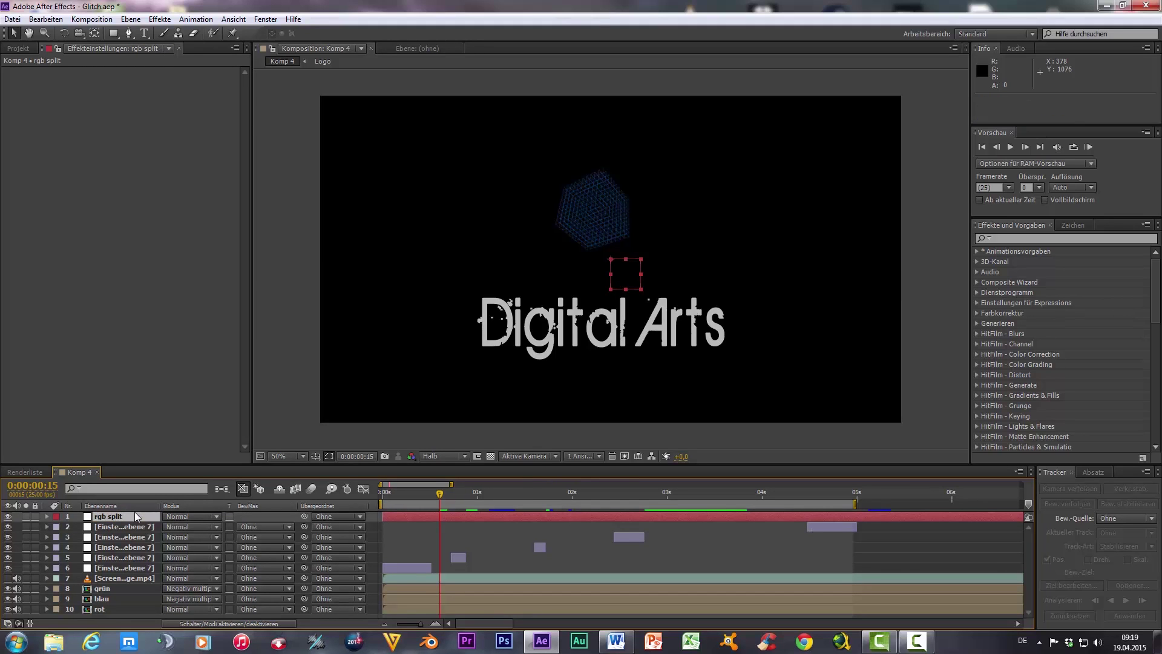
# Give the rgb split null an Einstellungen für Schieberegler slider effect, then select the rot layer
pyautogui.rightClick(66, 167)
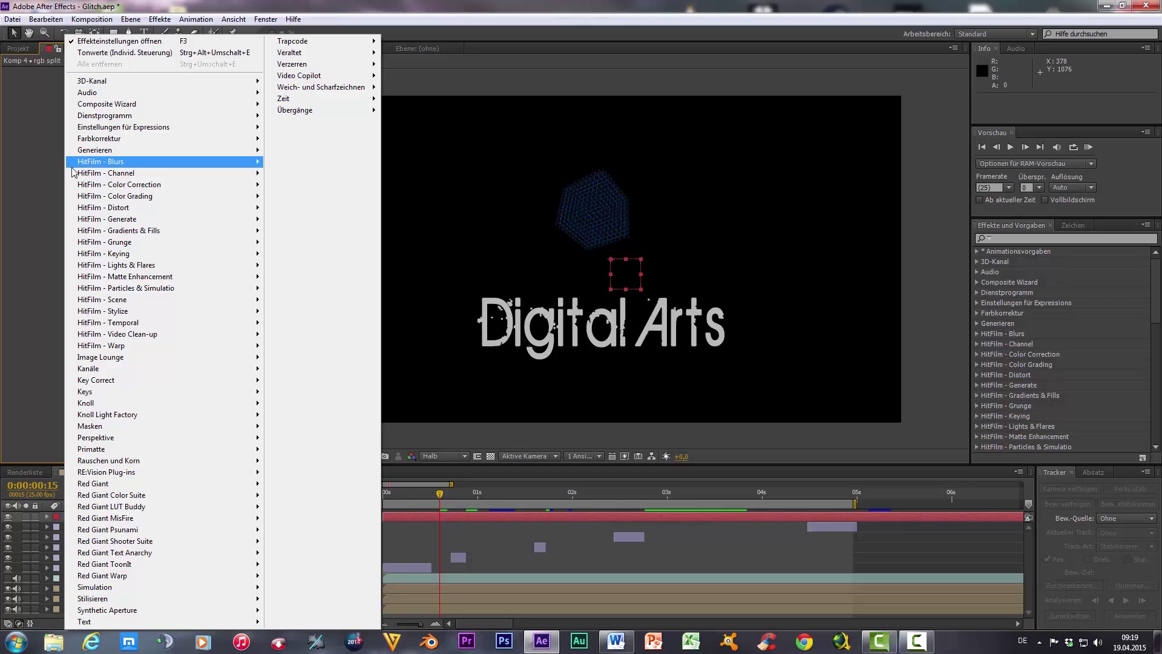
pyautogui.moveTo(107, 128)
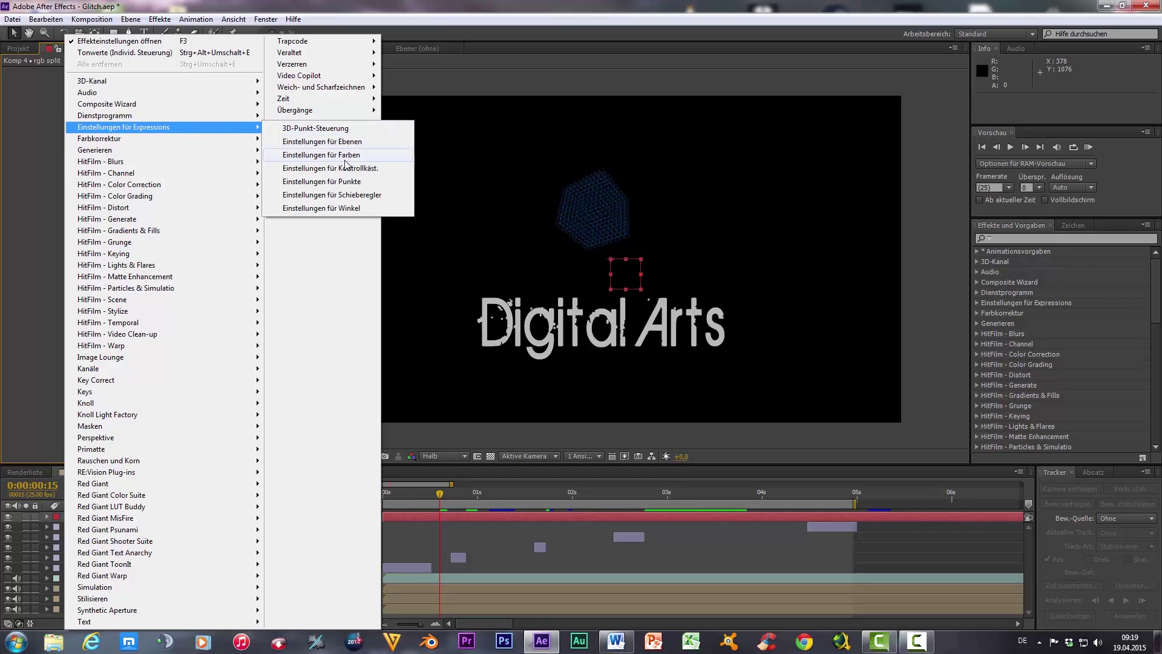
pyautogui.click(351, 195)
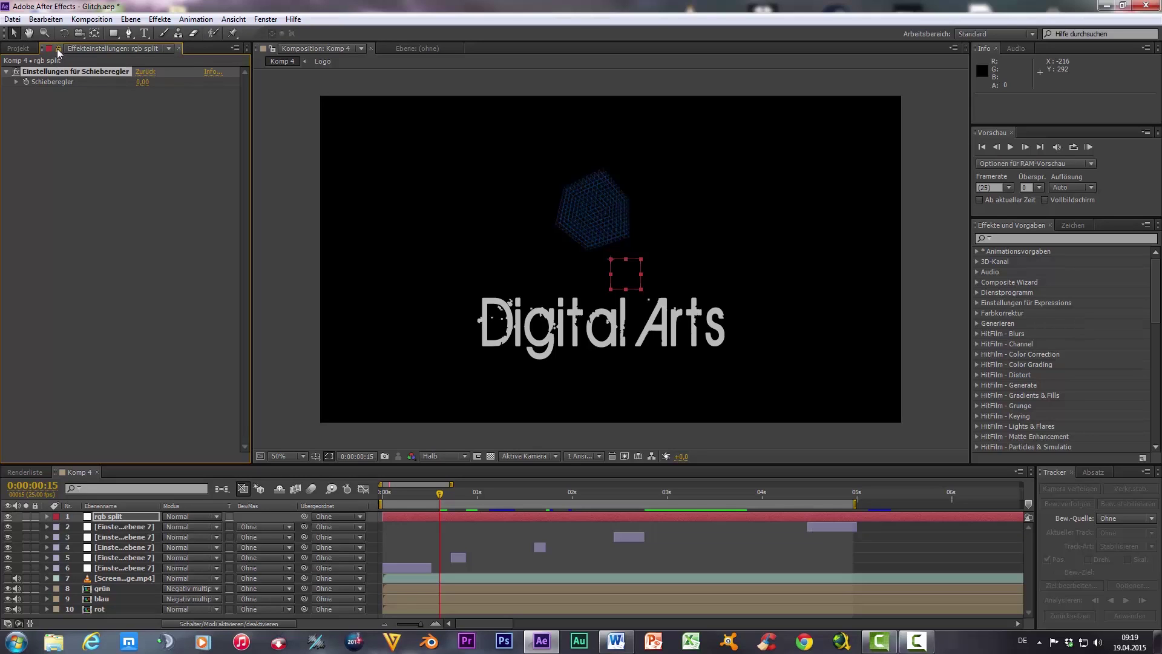
pyautogui.click(86, 609)
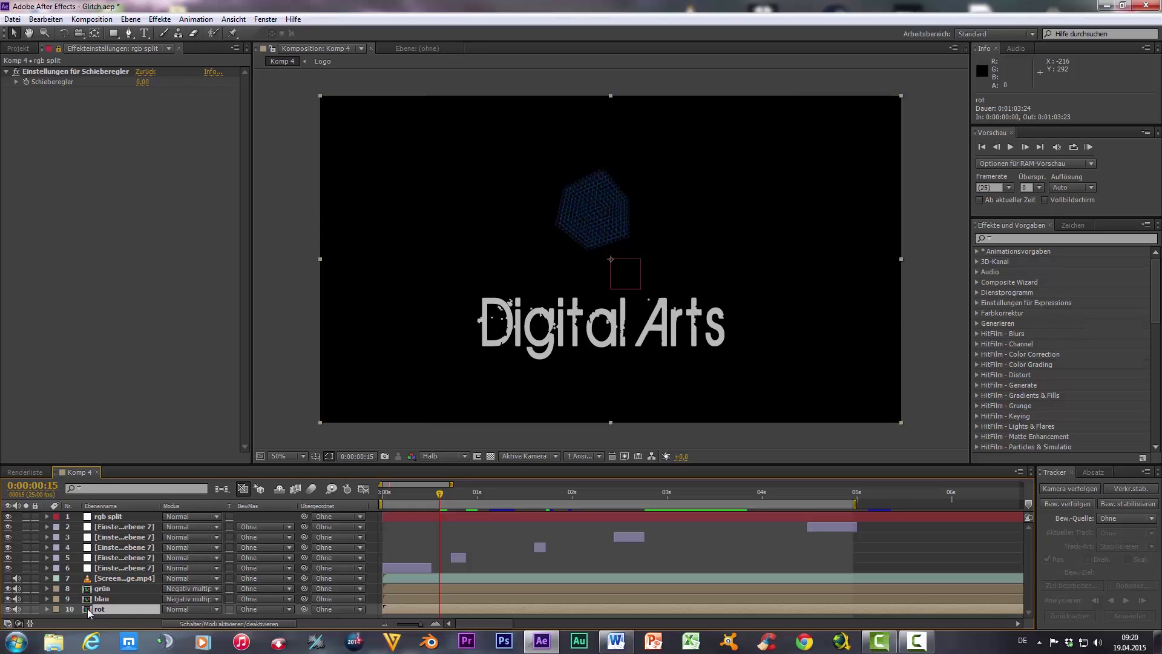
# Add a wiggle(10, …) Position expression to rot, its amount pickwhipped to the Schieberegler slider
pyautogui.press('p')
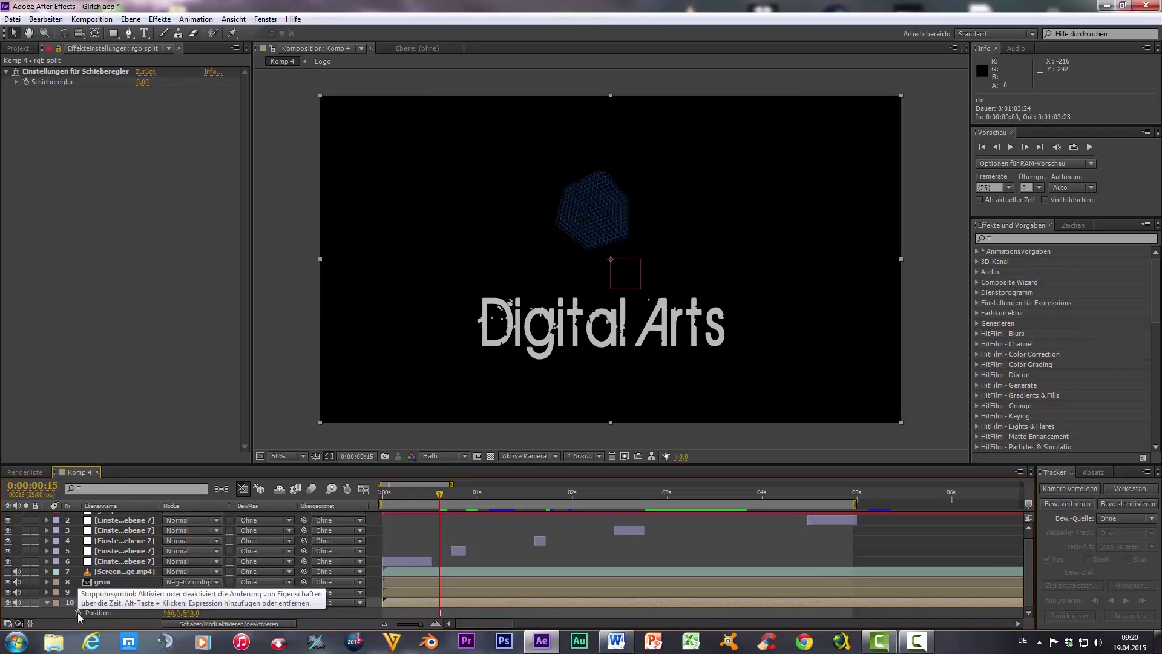
pyautogui.keyDown('alt'); pyautogui.click(77, 612); pyautogui.keyUp('alt')
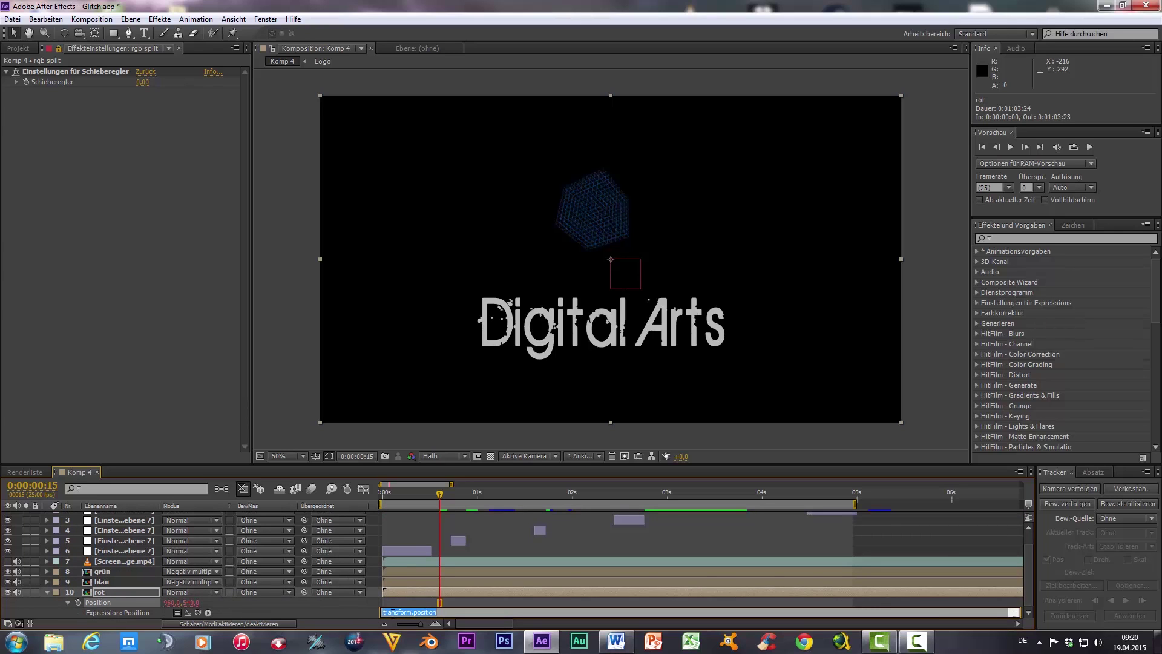
pyautogui.write('wiggle(10,')
pyautogui.moveTo(198, 614); pyautogui.dragTo(96, 256)
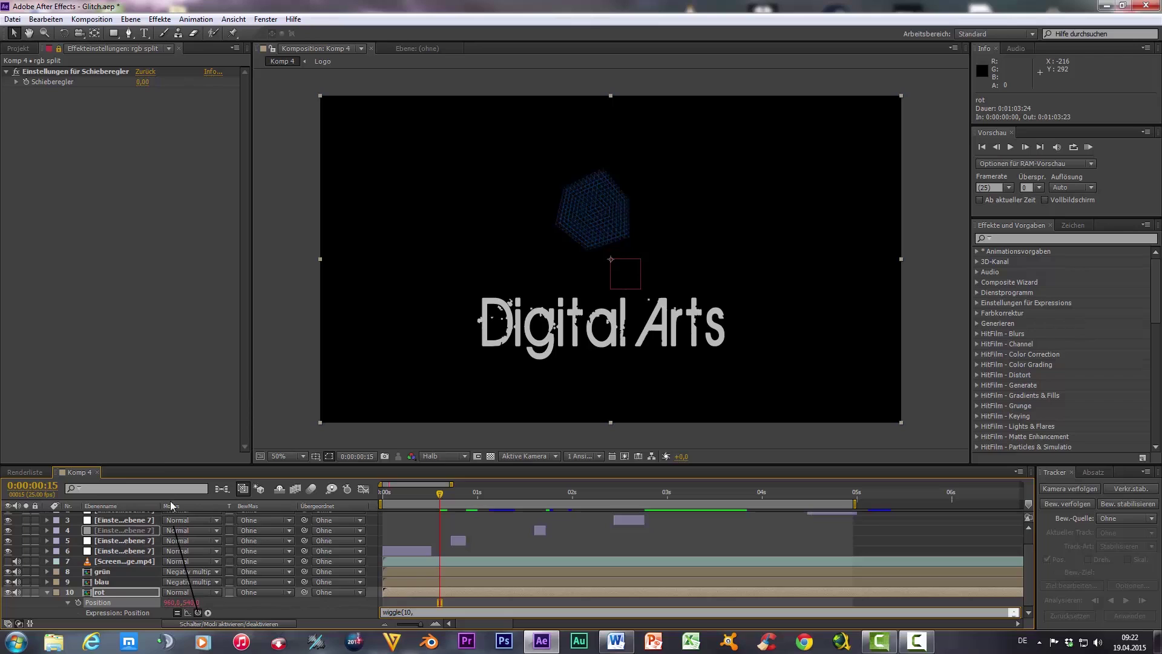
pyautogui.moveTo(96, 253); pyautogui.dragTo(37, 81)
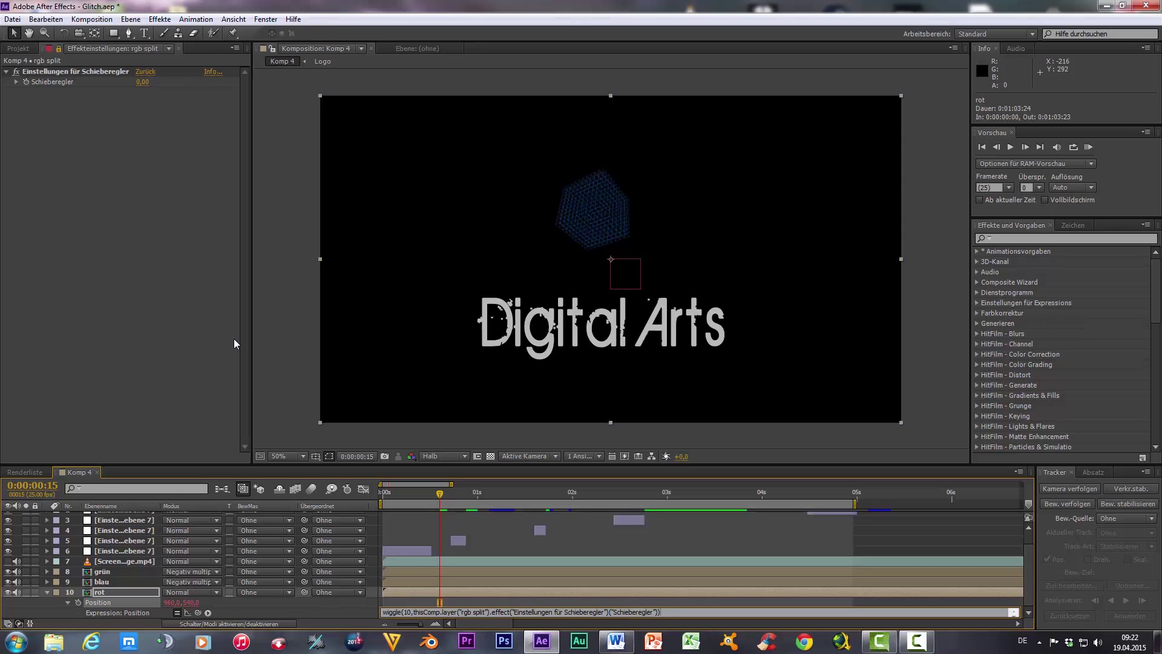
pyautogui.click(257, 320)
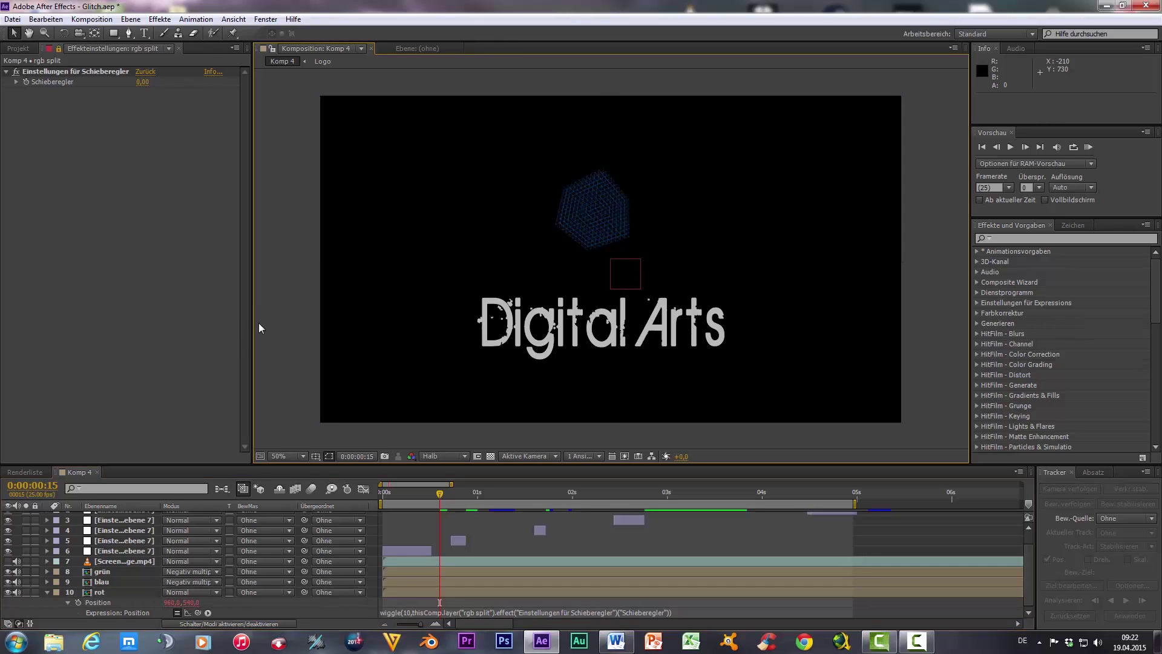
# Test the split by raising the slider to 39, previewing, and returning to the start
pyautogui.moveTo(437, 497); pyautogui.dragTo(402, 504)
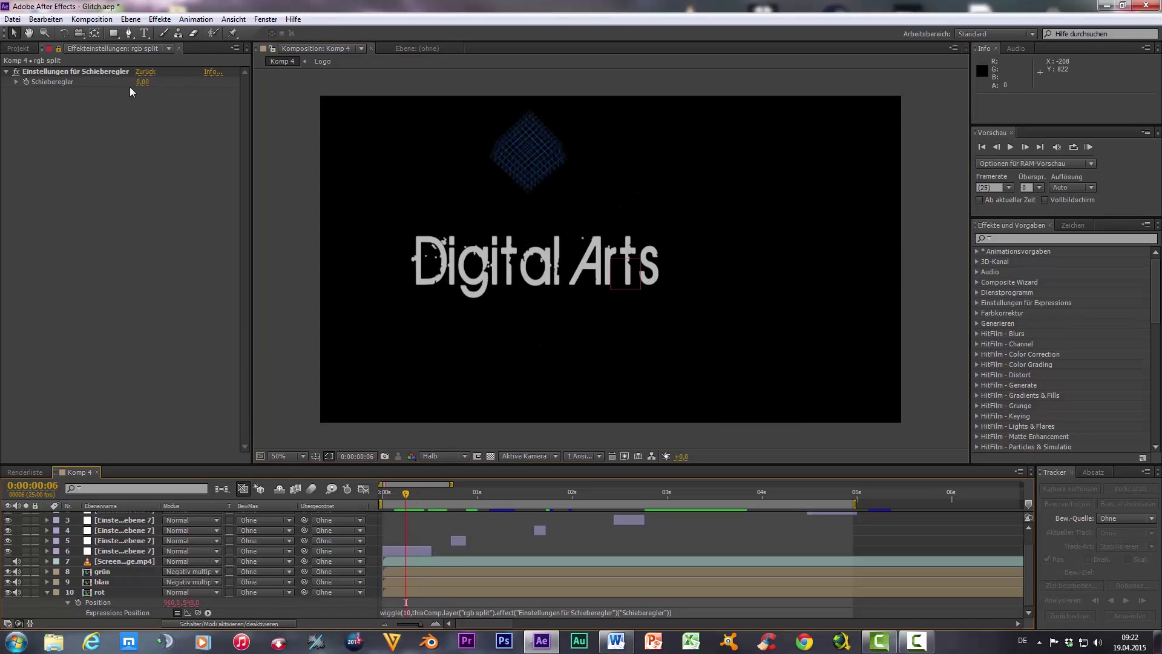
pyautogui.moveTo(141, 84); pyautogui.dragTo(175, 88)
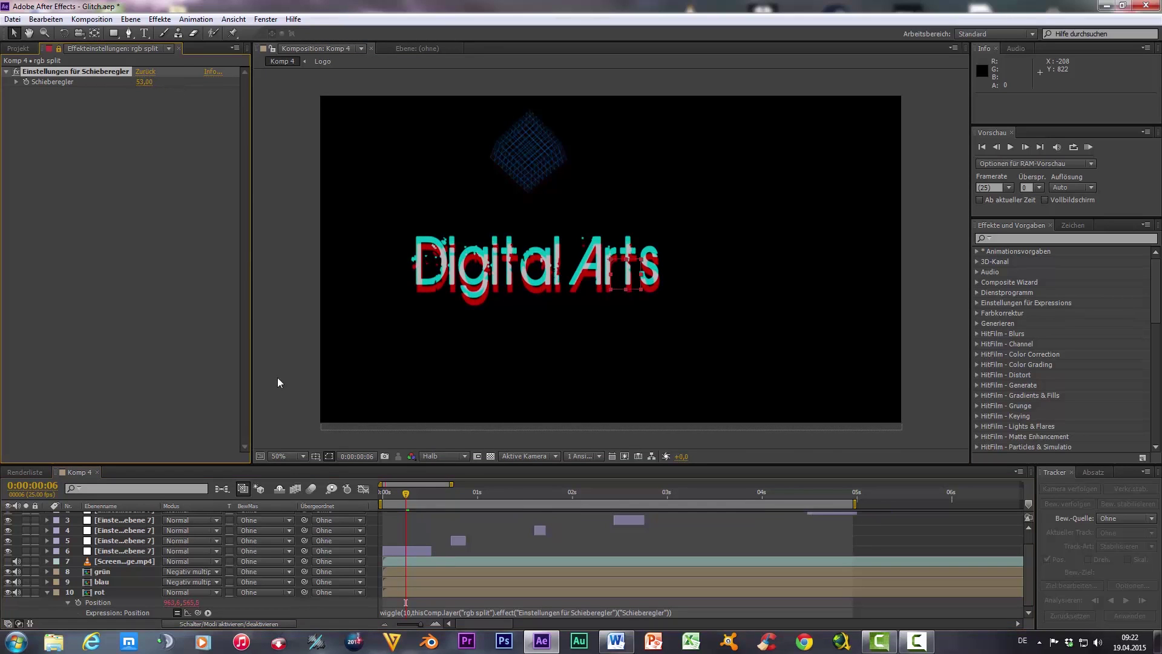
pyautogui.press('space')
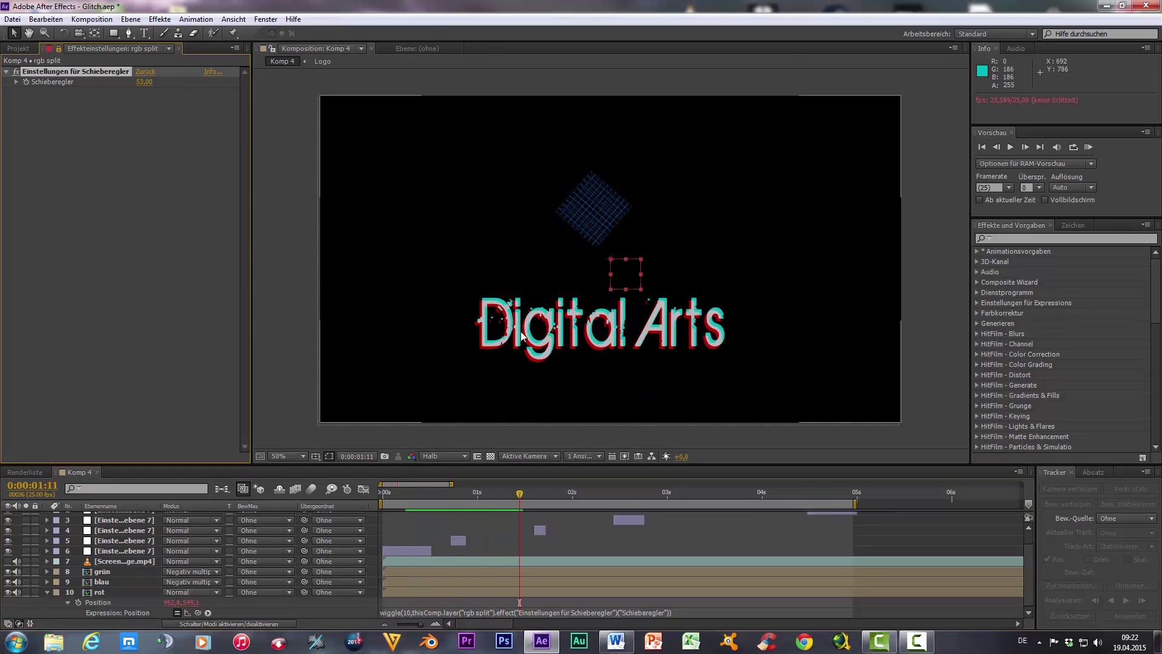
pyautogui.click(519, 494)
pyautogui.moveTo(521, 493); pyautogui.dragTo(347, 493)
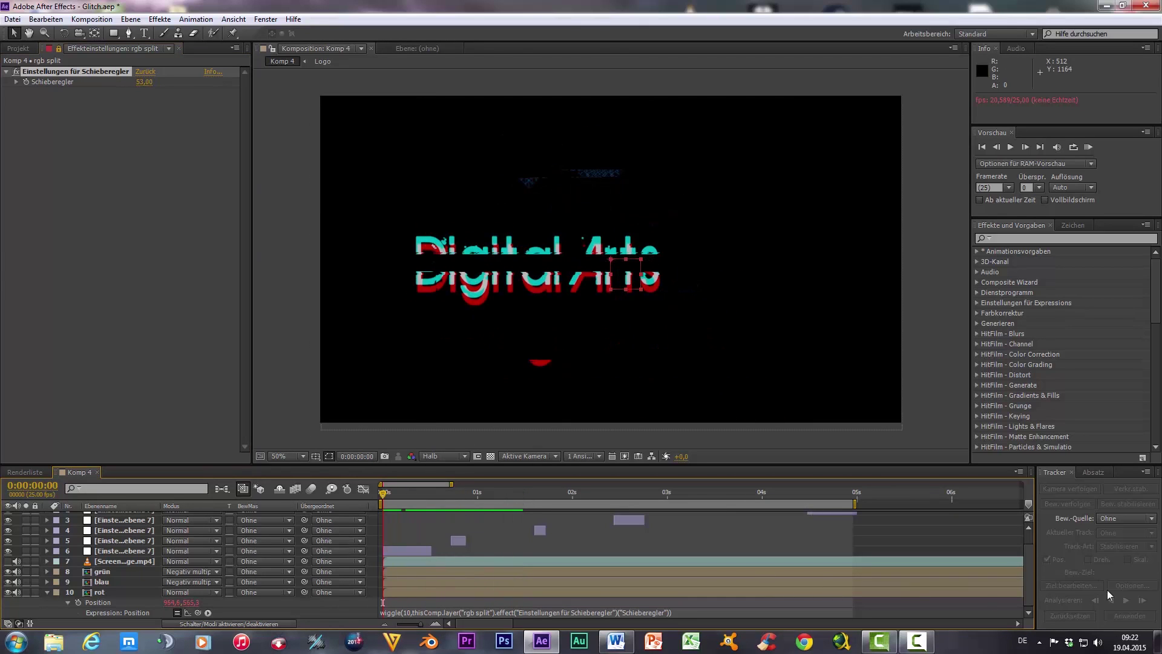
pyautogui.moveTo(1026, 563); pyautogui.dragTo(1025, 554)
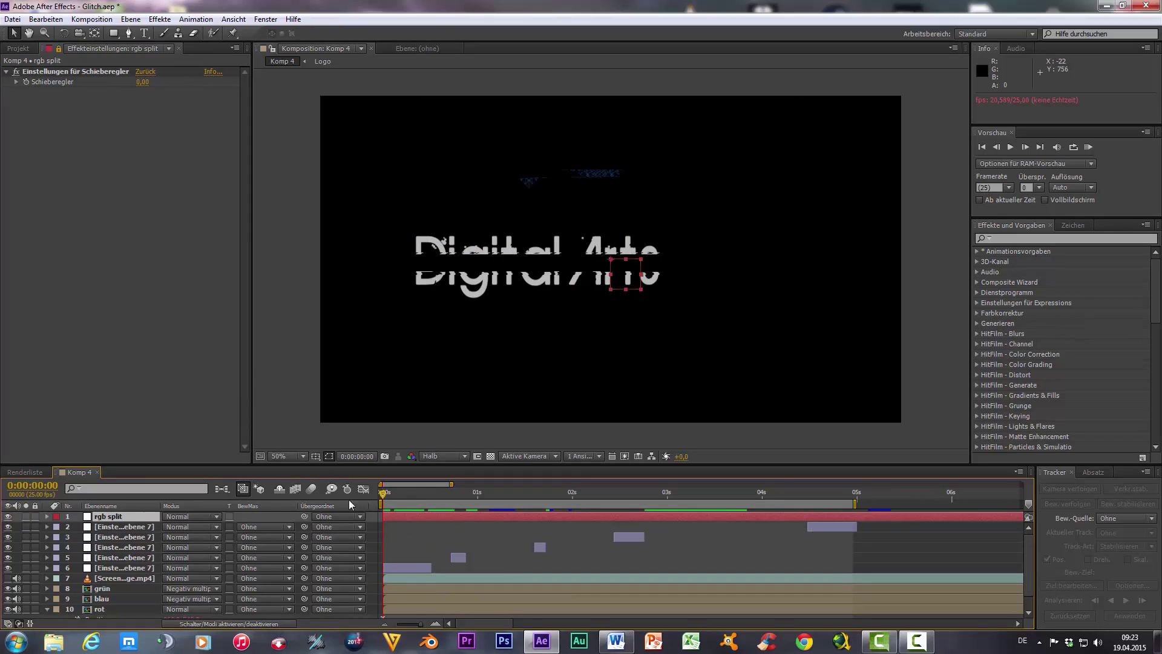
# Keyframe the rgb split slider to 10 at 0:00:00:12 and 0 at 0:00:00:17
pyautogui.moveTo(143, 81); pyautogui.dragTo(197, 87)
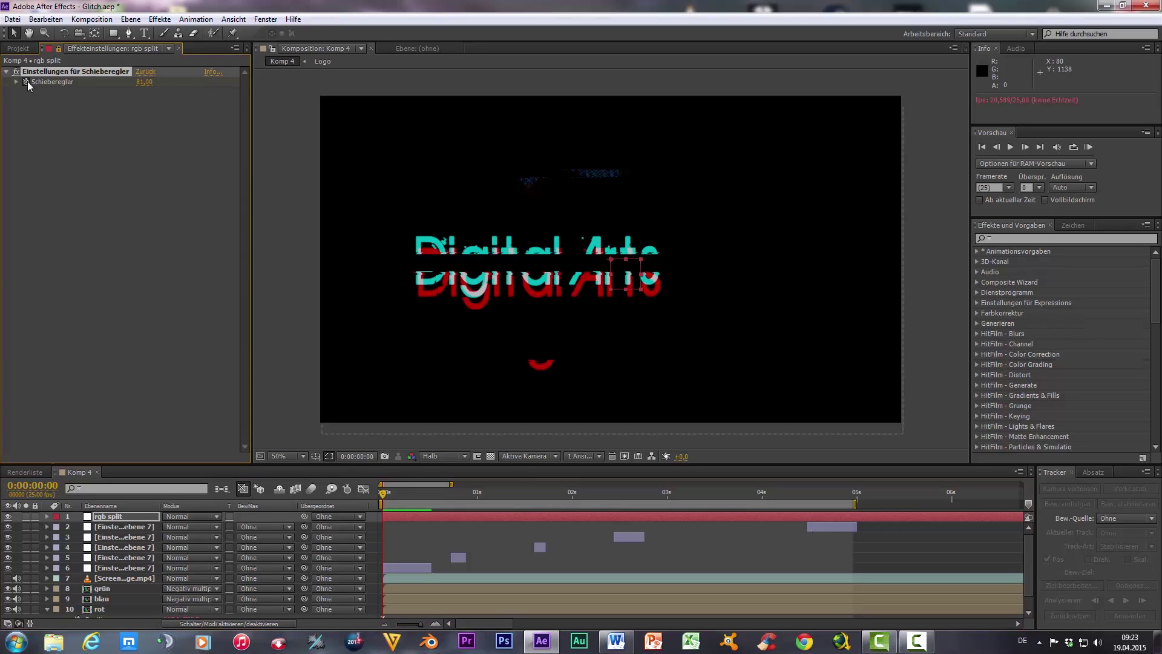
pyautogui.moveTo(381, 493); pyautogui.dragTo(429, 504)
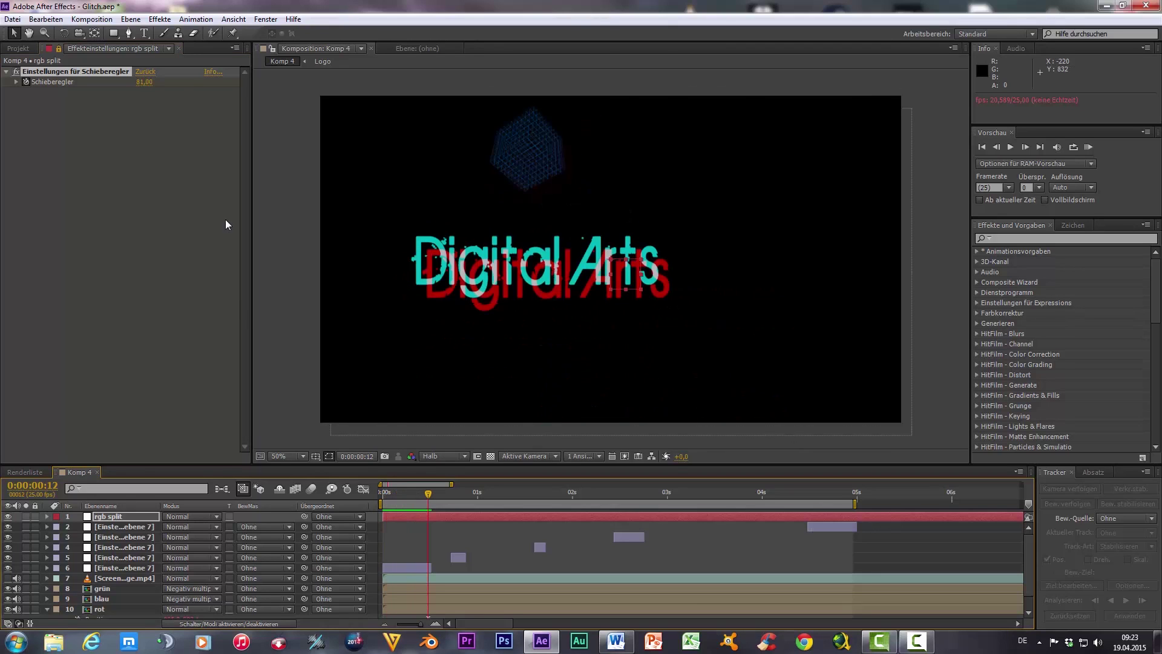
pyautogui.click(145, 83)
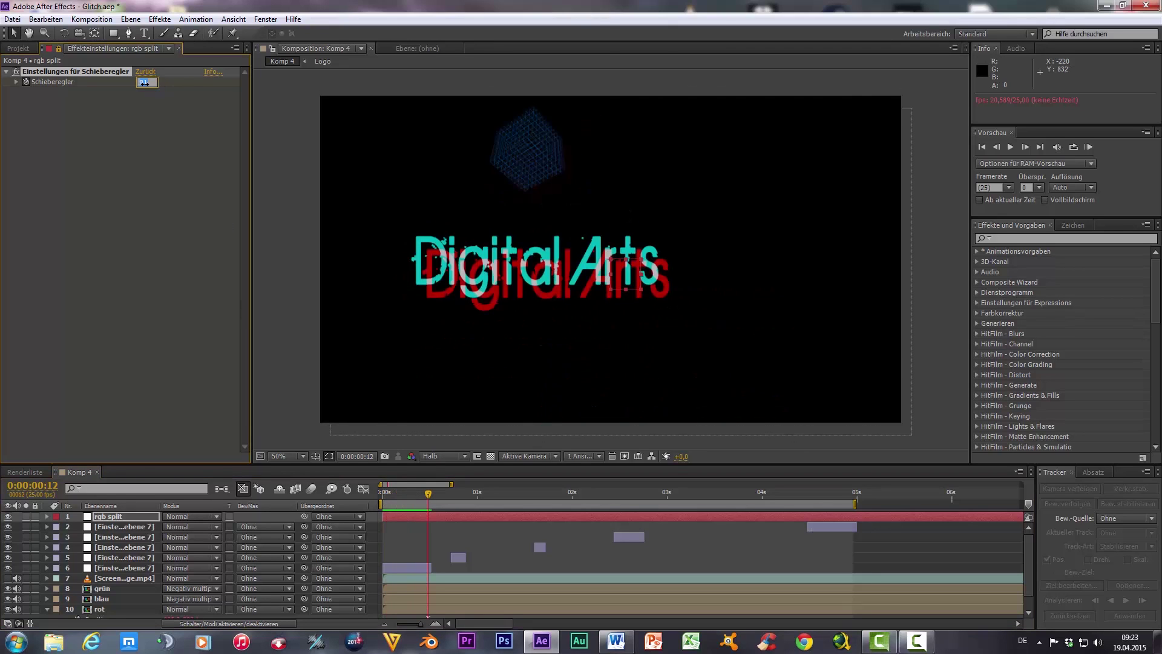
pyautogui.write('10')
pyautogui.press('Return')
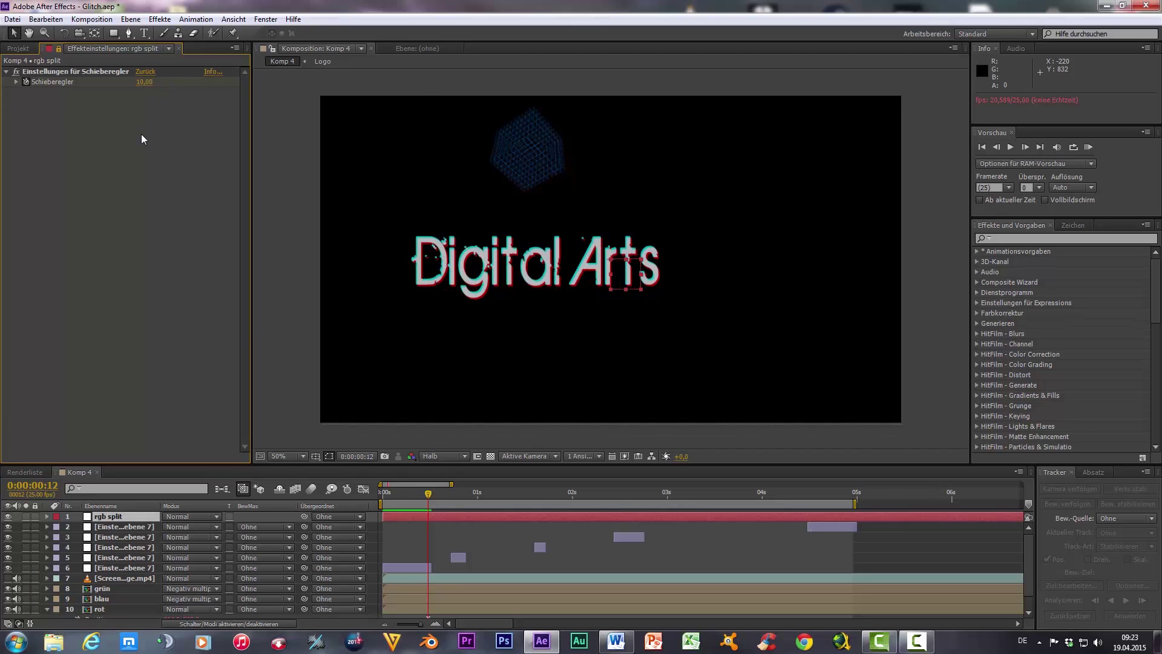
pyautogui.moveTo(432, 500); pyautogui.dragTo(449, 510)
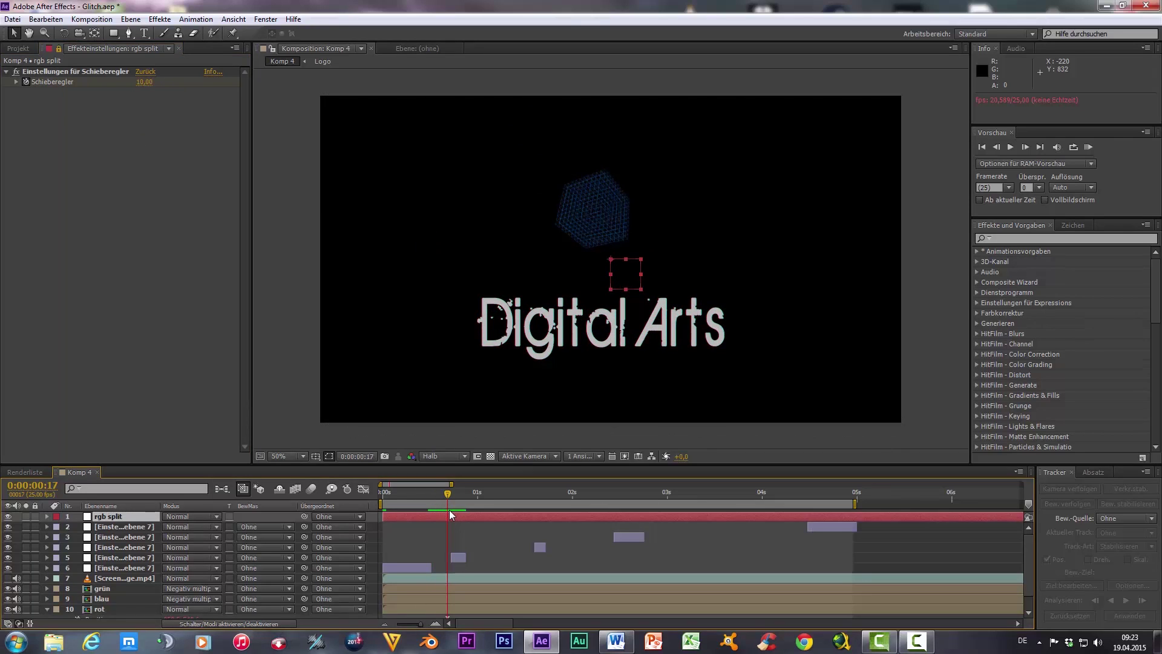
pyautogui.click(147, 86)
pyautogui.write('0')
pyautogui.press('Return')
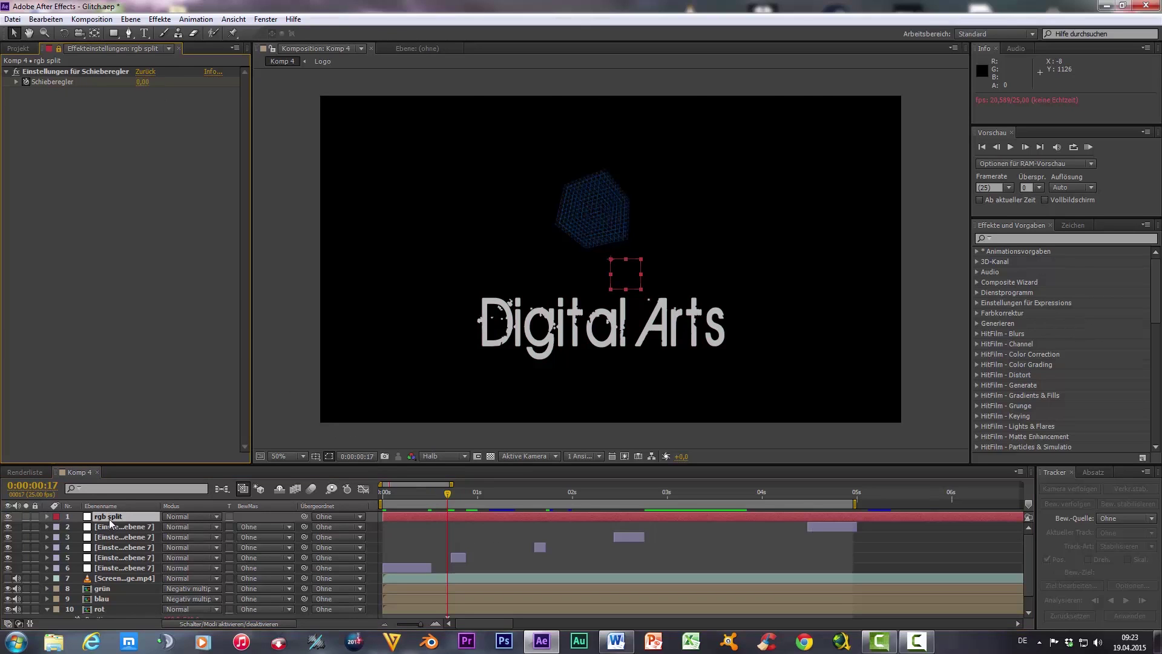
# Key a slider burst of 41 near 1:03, dropping to 0 at 1:13 and holding 0 at 1:23
pyautogui.press('u')
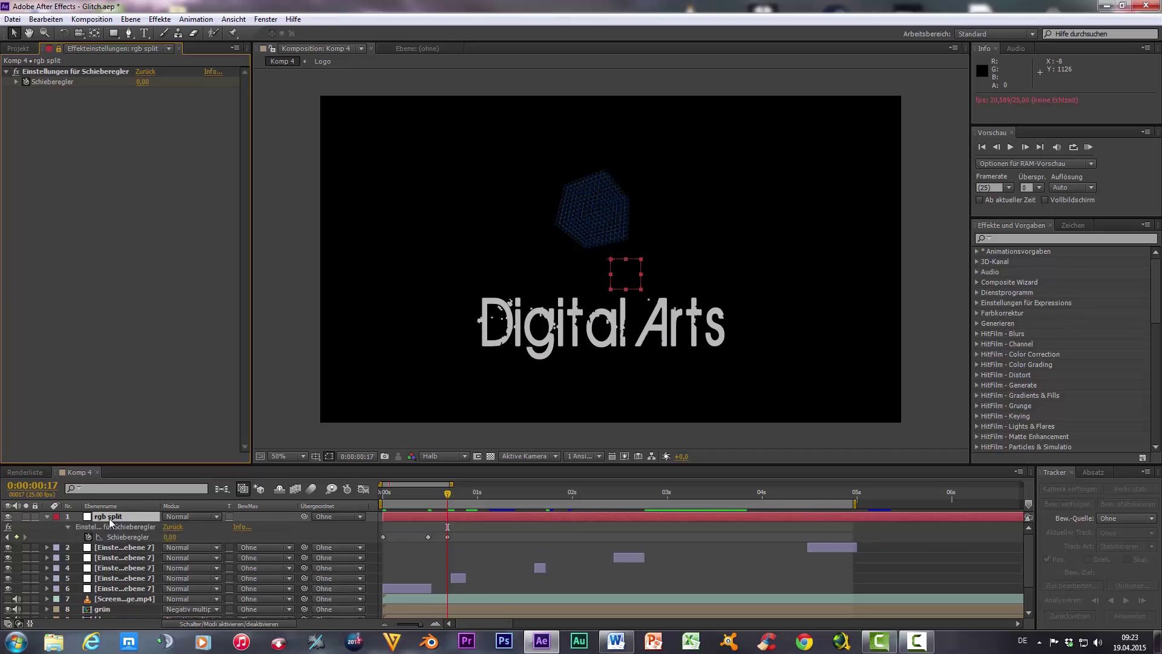
pyautogui.moveTo(447, 498); pyautogui.dragTo(470, 499)
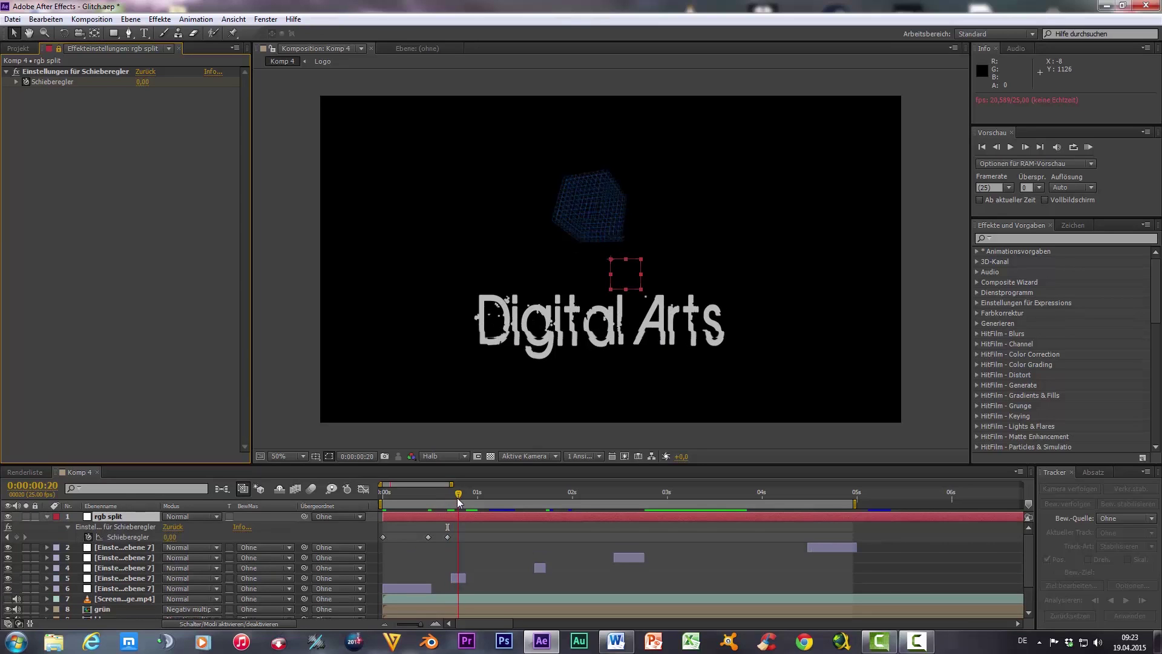
pyautogui.click(17, 537)
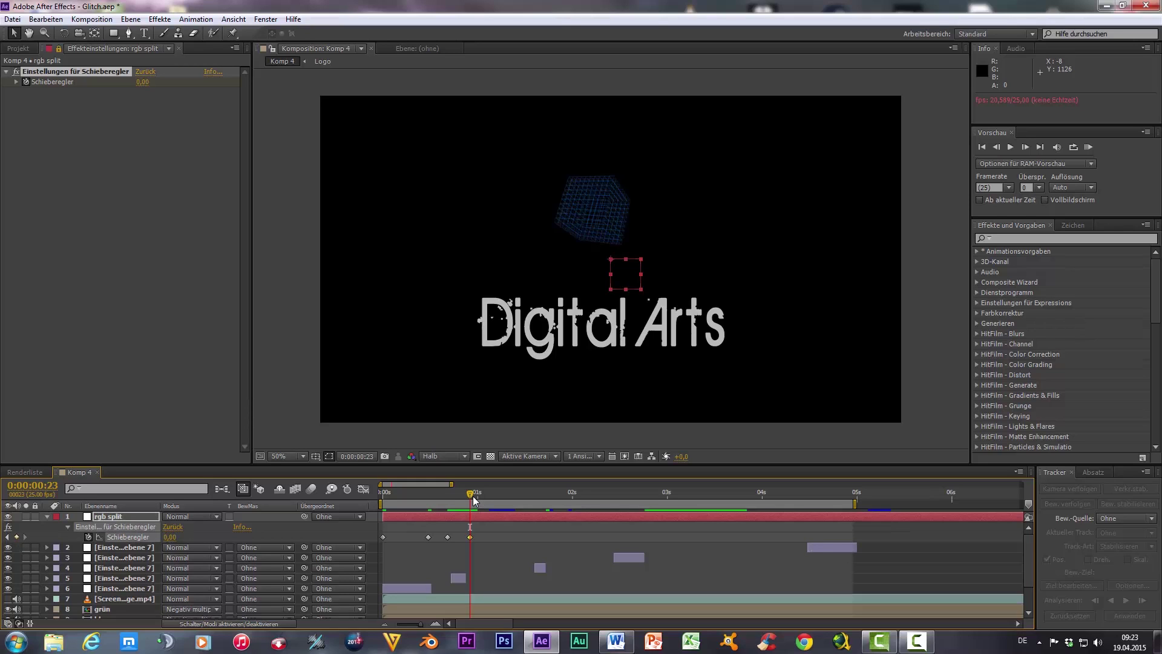
pyautogui.moveTo(474, 497); pyautogui.dragTo(493, 501)
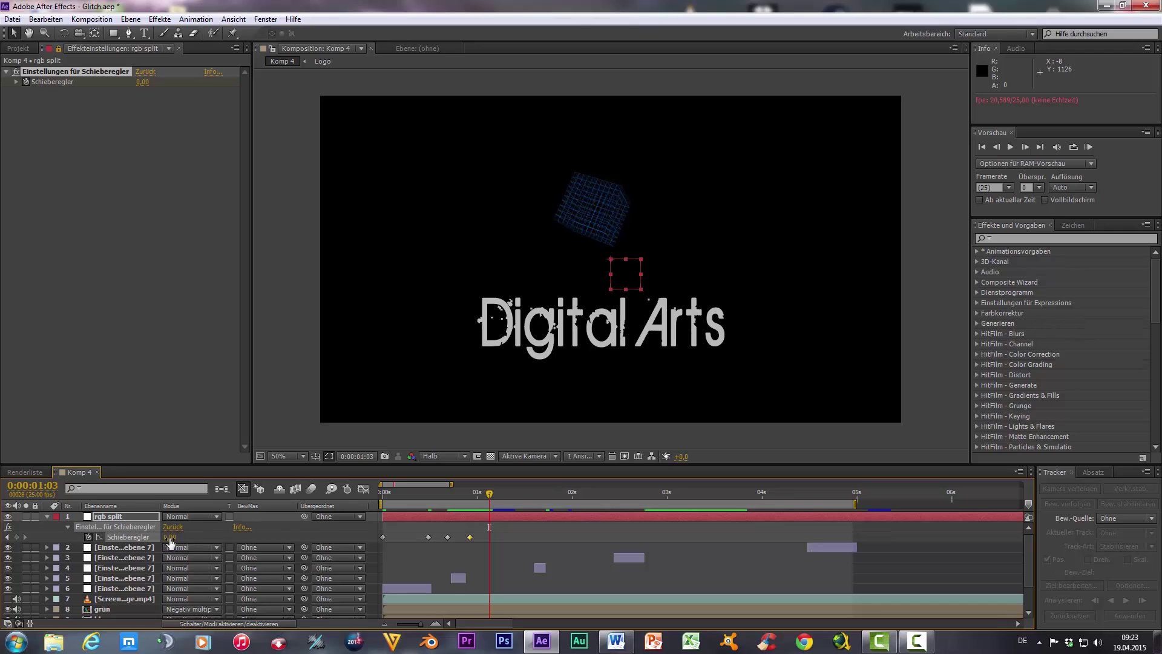
pyautogui.moveTo(170, 538); pyautogui.dragTo(194, 536)
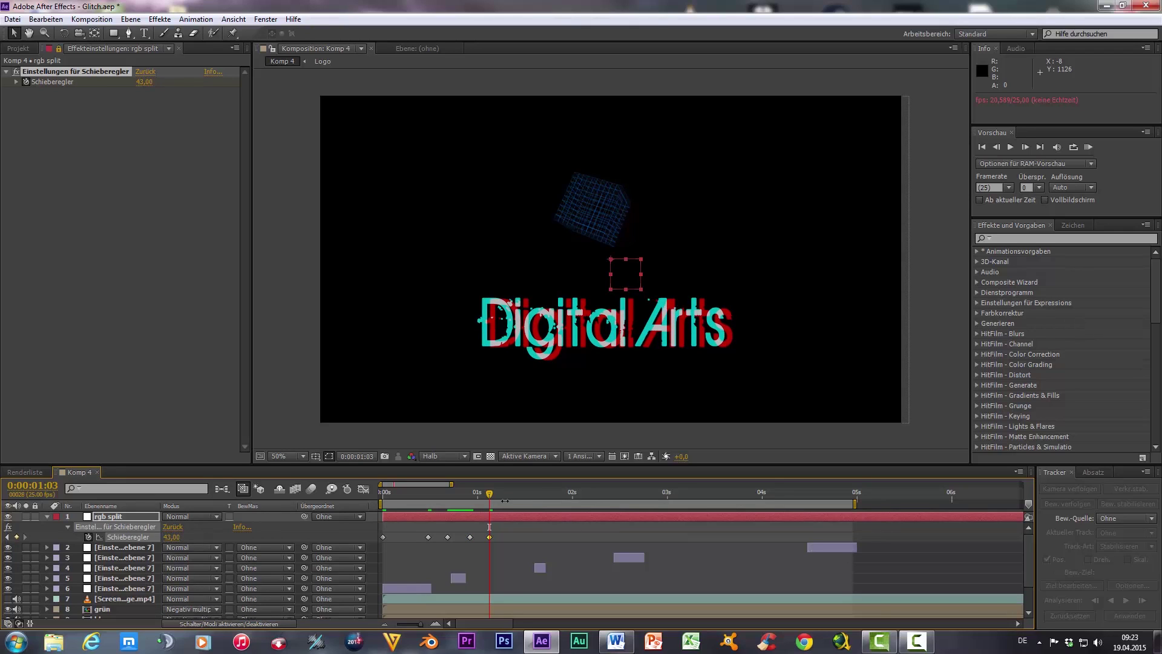
pyautogui.moveTo(493, 500); pyautogui.dragTo(513, 505)
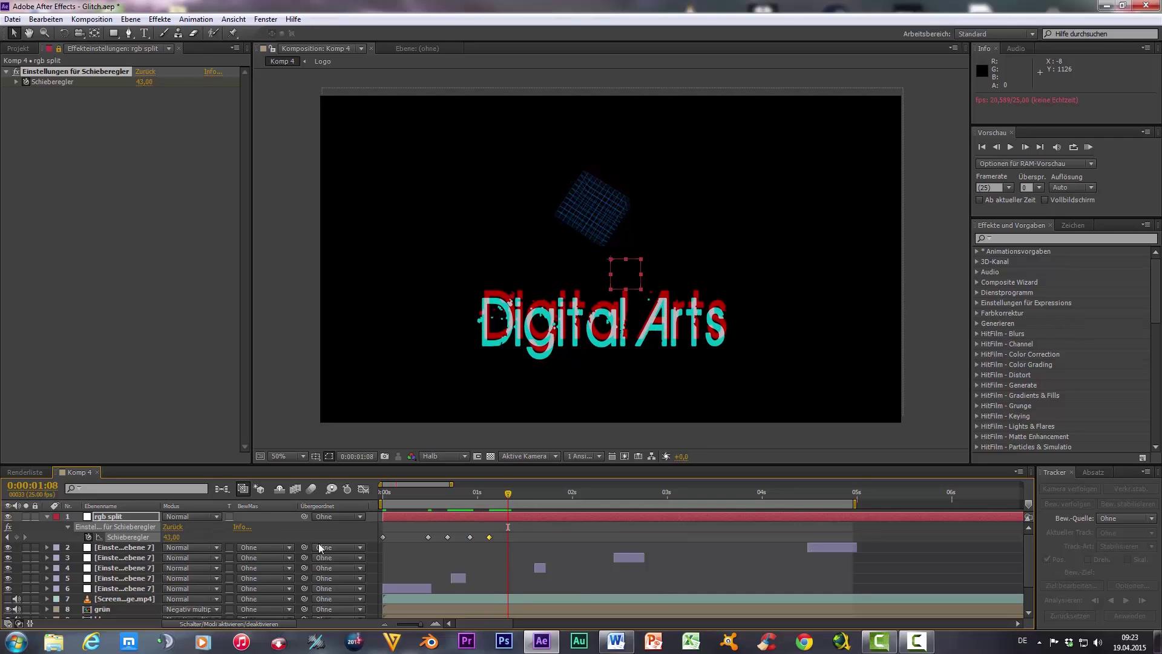
pyautogui.moveTo(517, 494); pyautogui.dragTo(529, 496)
pyautogui.click(171, 537)
pyautogui.write('0')
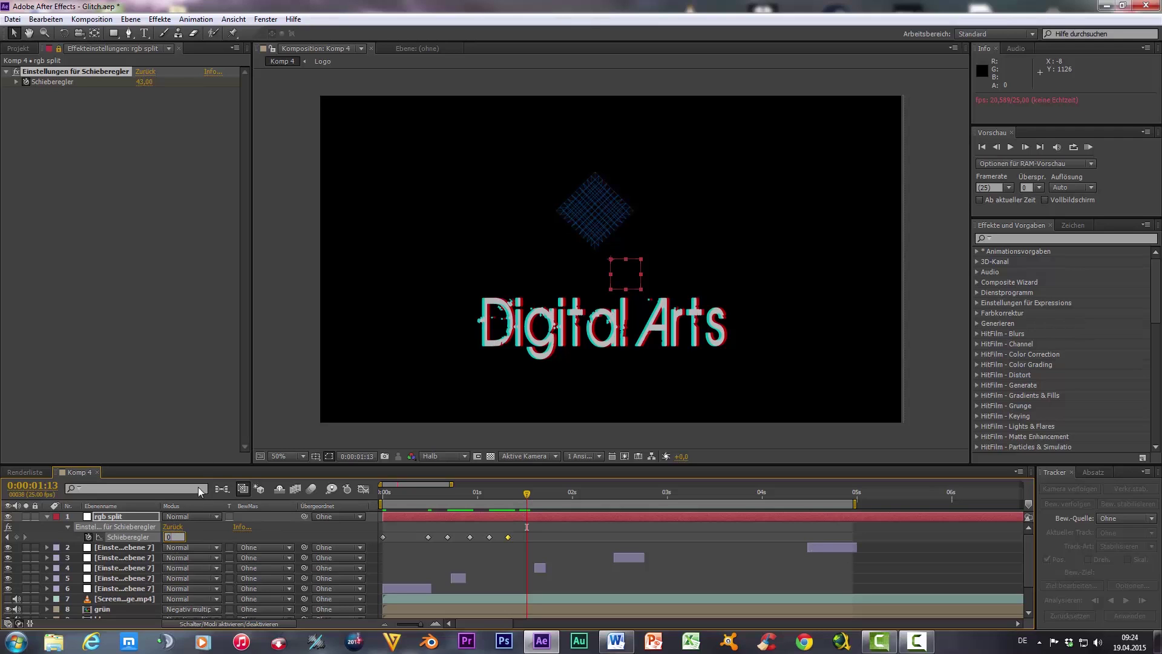
pyautogui.click(205, 429)
pyautogui.moveTo(527, 495); pyautogui.dragTo(781, 517)
pyautogui.click(16, 537)
# Key the slider to 29 at 0:00:02:07 and back to 0 at 0:00:02:10
pyautogui.click(169, 537)
pyautogui.write('29')
pyautogui.press('Return')
pyautogui.click(169, 537)
pyautogui.write('0')
pyautogui.press('Return')
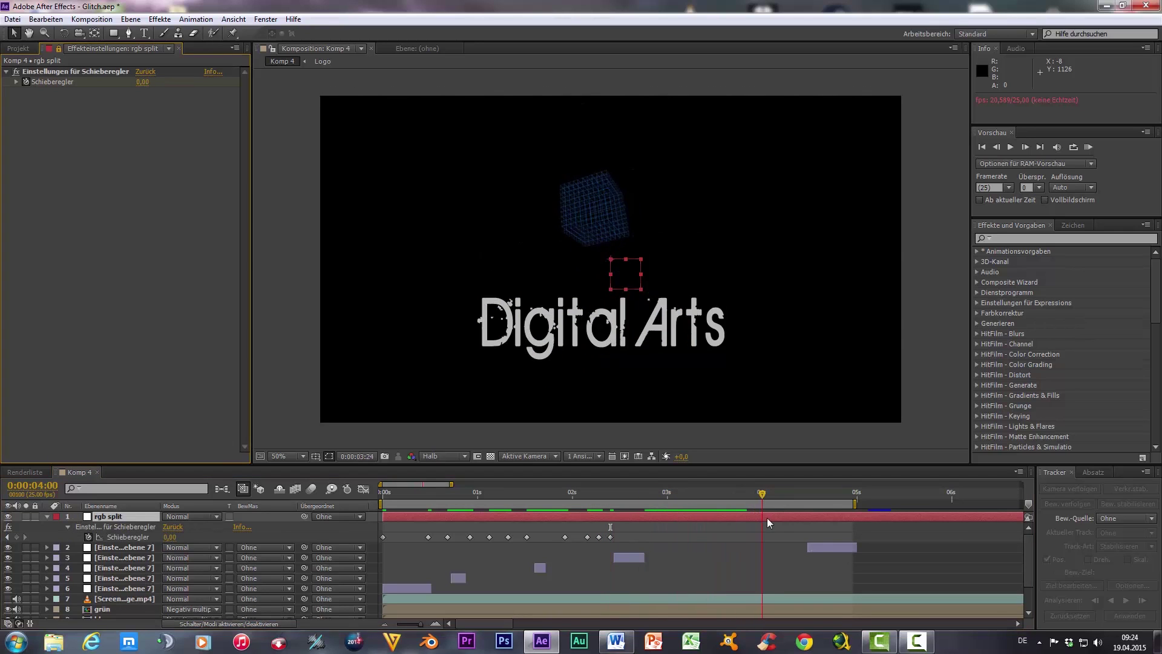
# Key a spike of 107 at 0:00:04:12, returning to 0 at 0:00:04:16
pyautogui.click(170, 536)
pyautogui.press('Return')
pyautogui.press('pagedown')
pyautogui.press('pagedown')
pyautogui.press('pagedown')
pyautogui.click(169, 537)
pyautogui.write('107')
pyautogui.press('Return')
pyautogui.press('pagedown')
pyautogui.press('pagedown')
pyautogui.press('pagedown')
pyautogui.moveTo(811, 498); pyautogui.dragTo(823, 498)
pyautogui.click(170, 537)
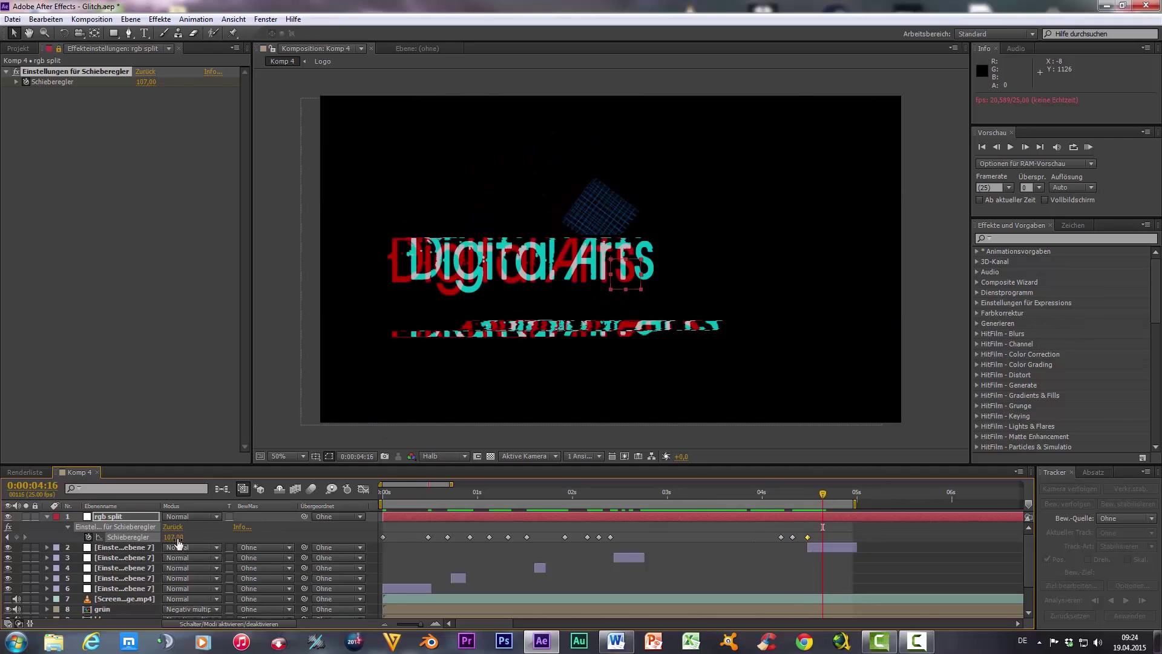
pyautogui.write('0')
pyautogui.press('Return')
# Expand the rgb split layer and marquee-select all its slider keyframes
pyautogui.click(44, 518)
pyautogui.click(46, 519)
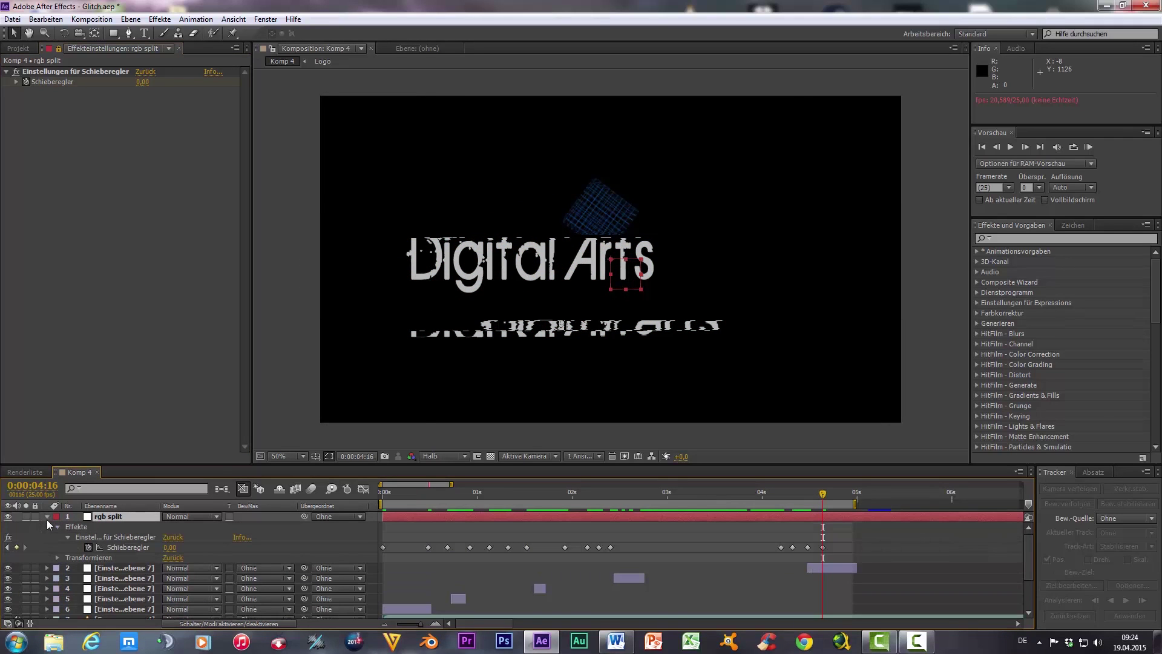
pyautogui.moveTo(840, 551); pyautogui.dragTo(379, 542)
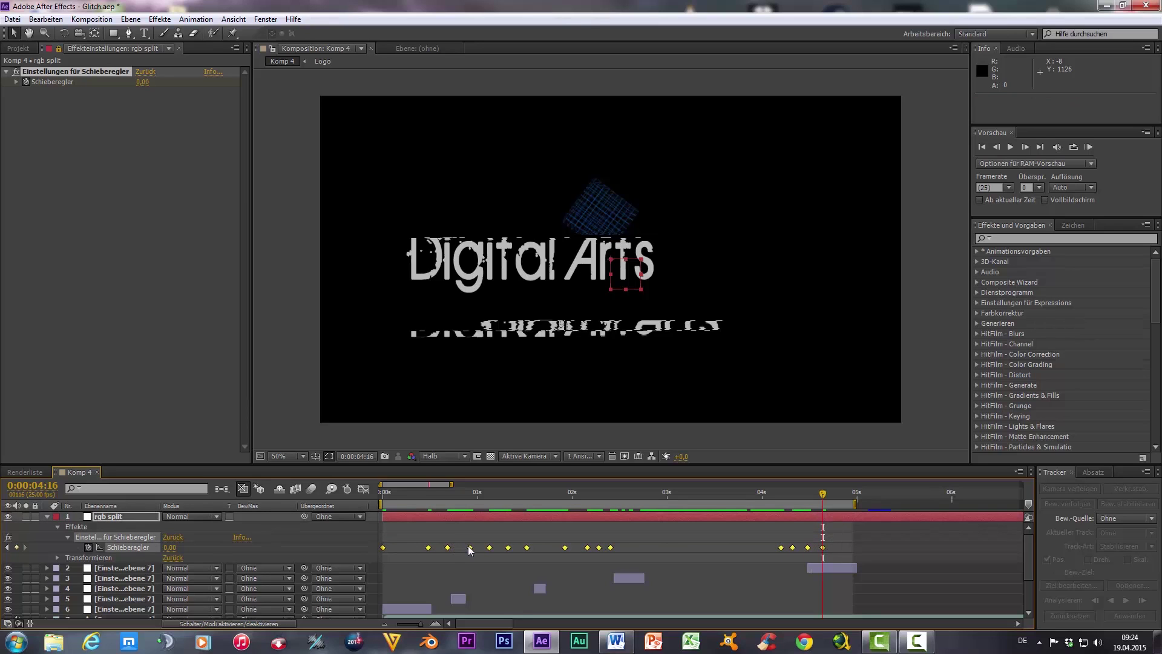
# Change the selected slider keyframes' Zeitliche Interpolation from Linear to Bézier
pyautogui.rightClick(472, 549)
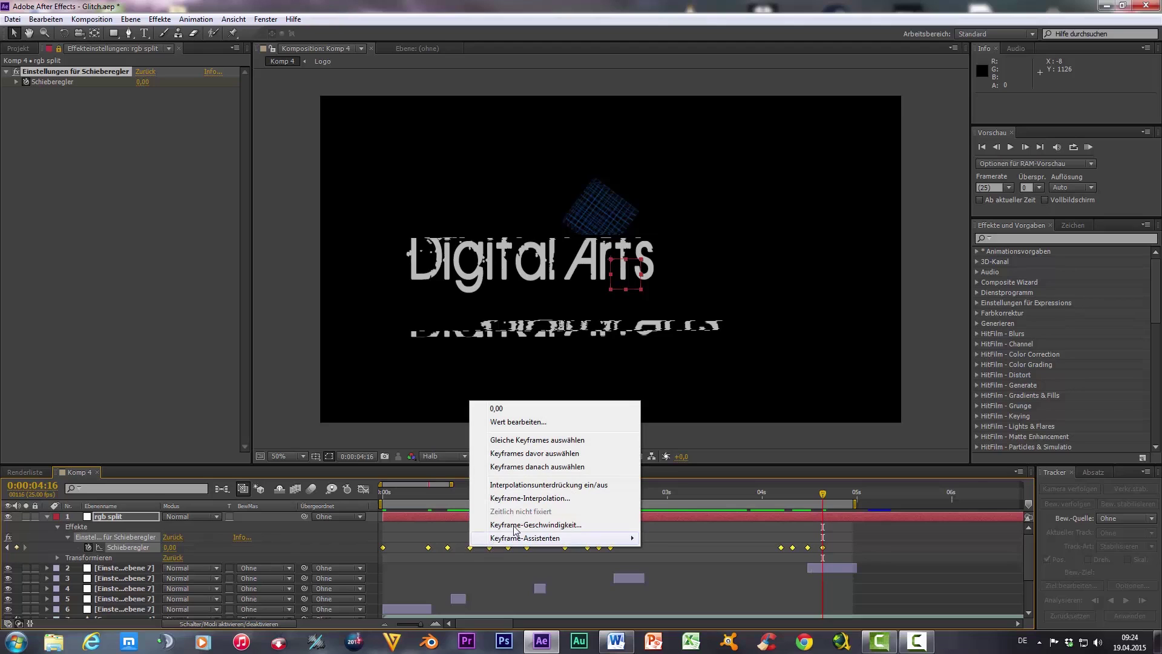
pyautogui.click(524, 500)
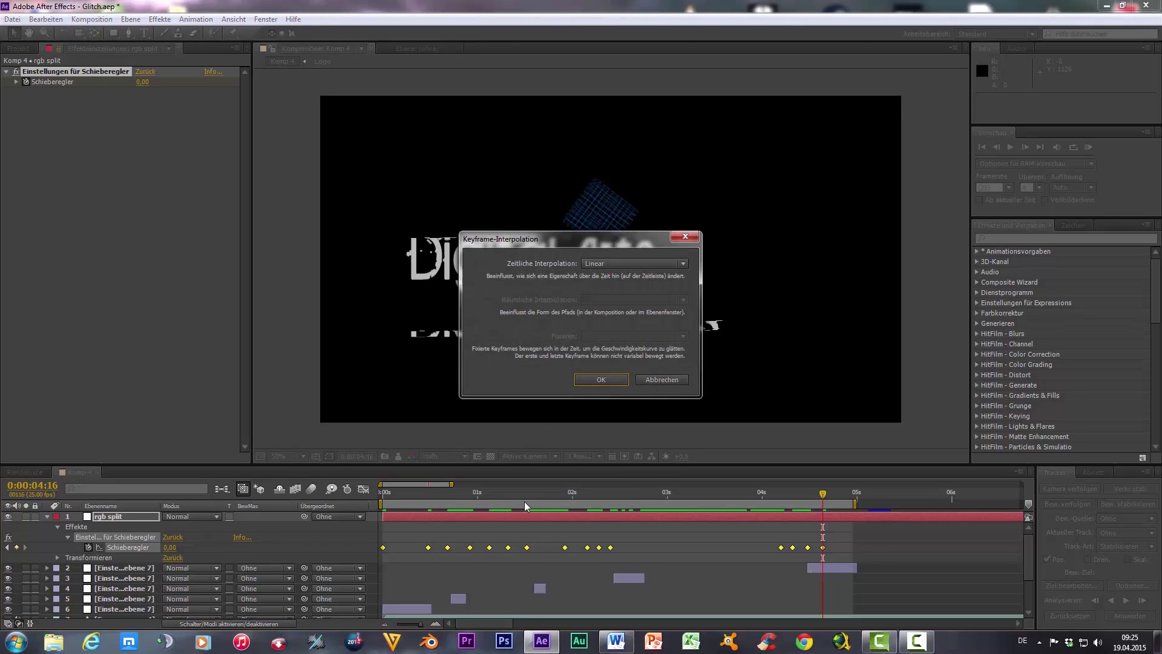
pyautogui.click(619, 262)
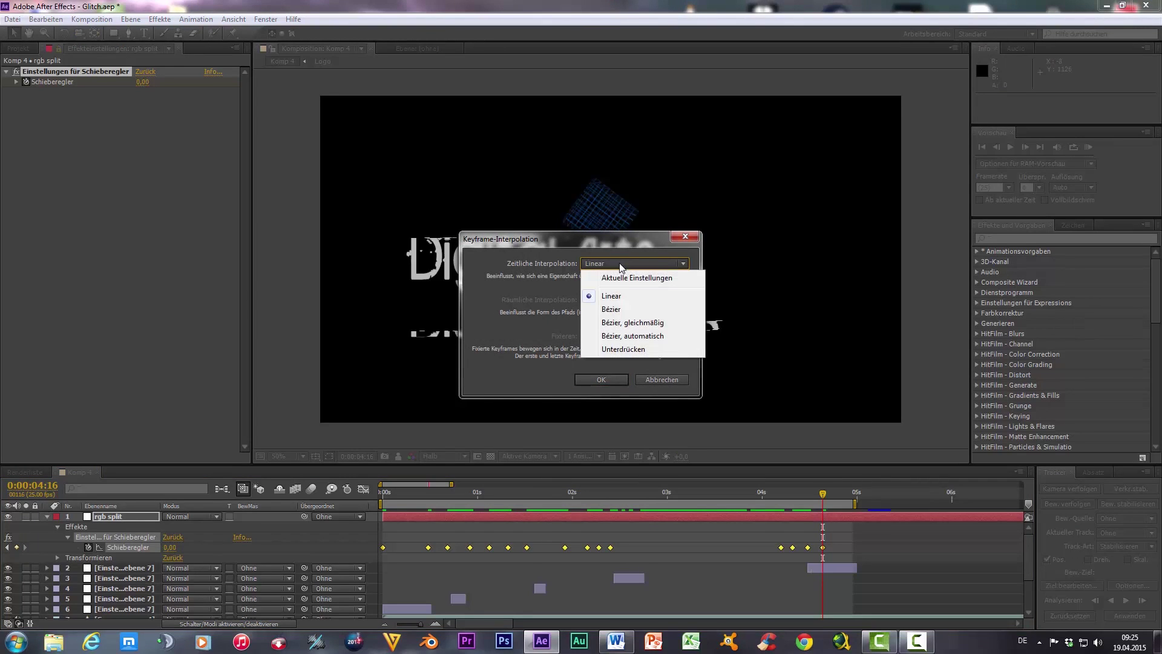
pyautogui.click(611, 310)
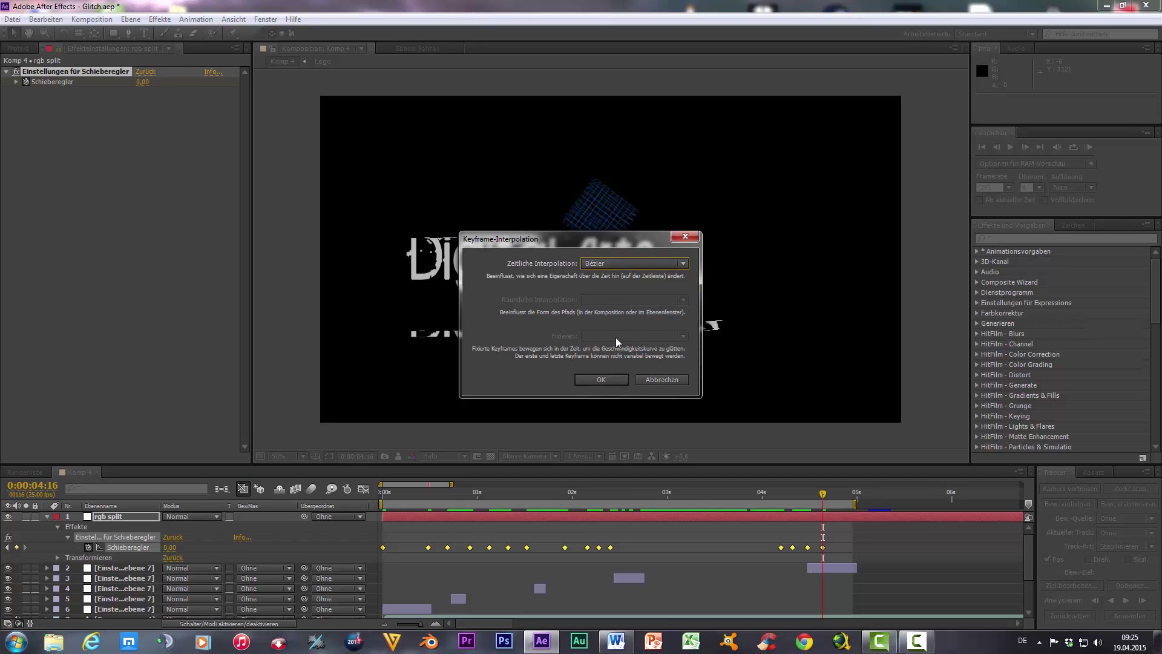
pyautogui.click(584, 379)
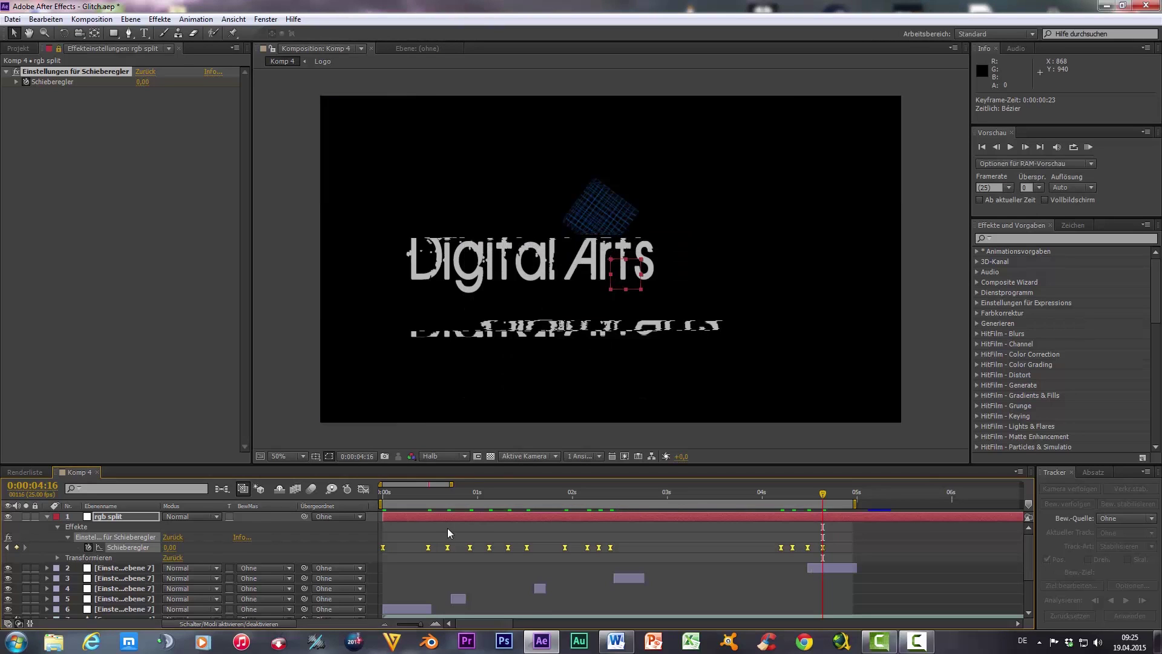
# Check the split at 0:00:03:08, collapse rgb split, preview, and return to frame 0
pyautogui.moveTo(823, 495); pyautogui.dragTo(367, 516)
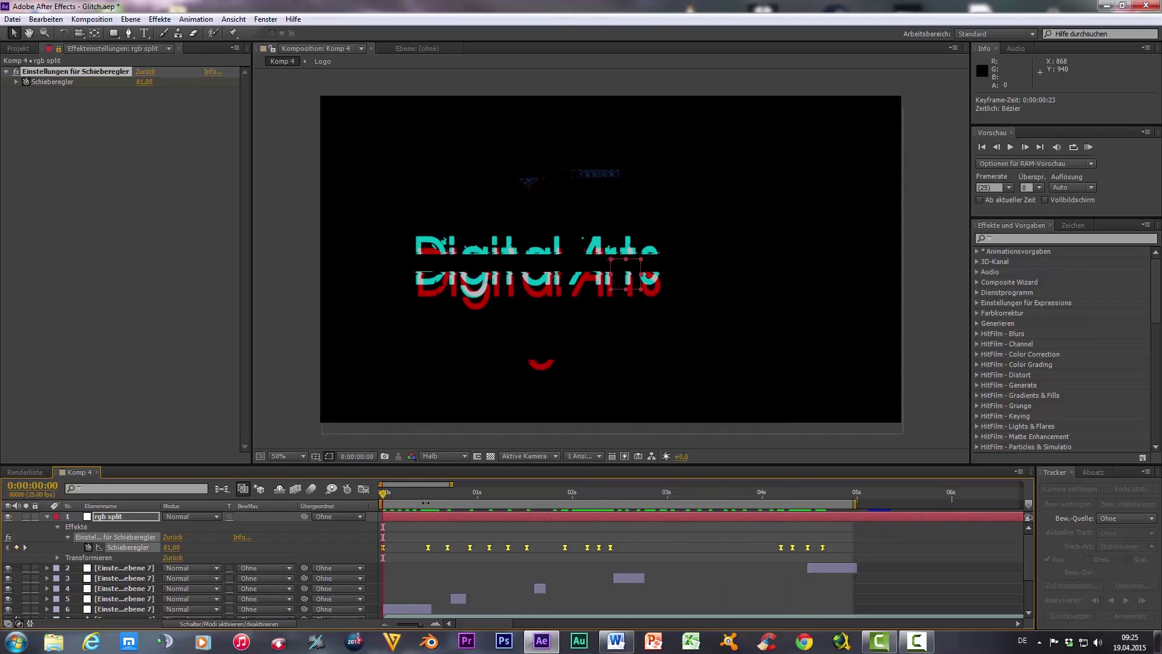
pyautogui.click(46, 517)
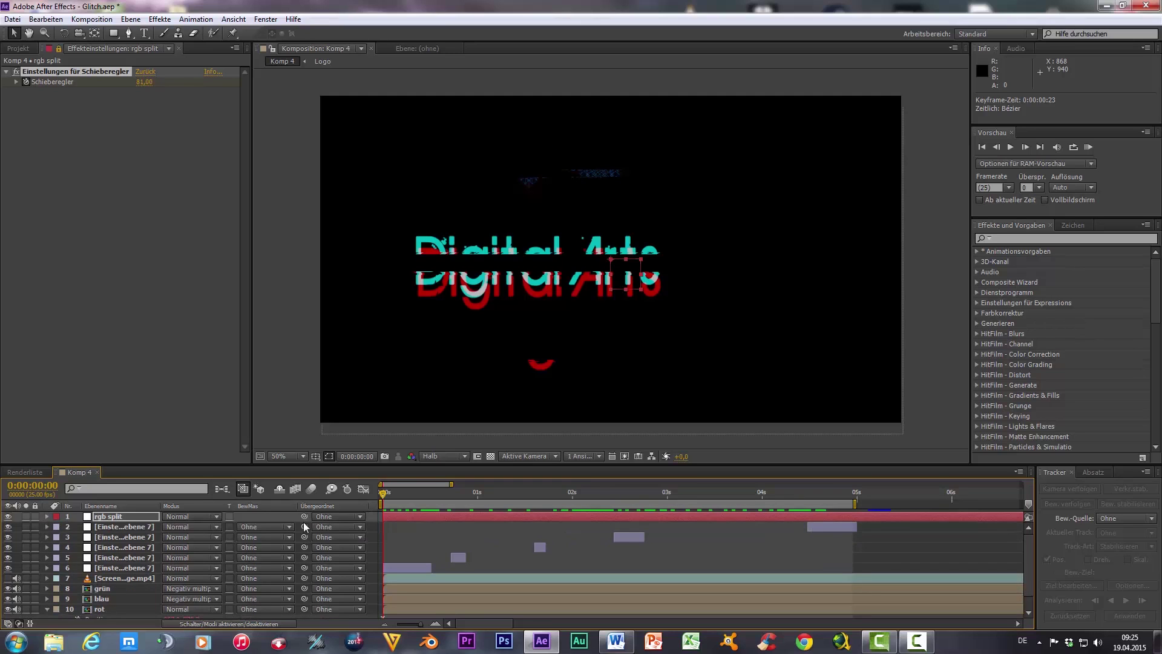
pyautogui.press('space')
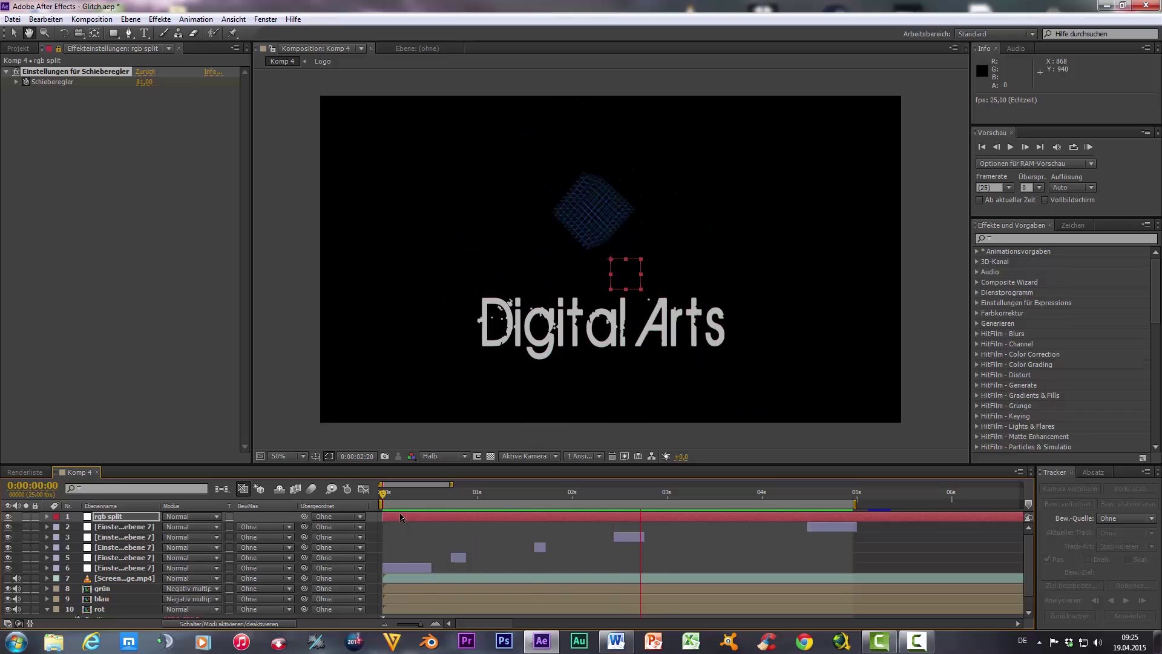
pyautogui.press('space')
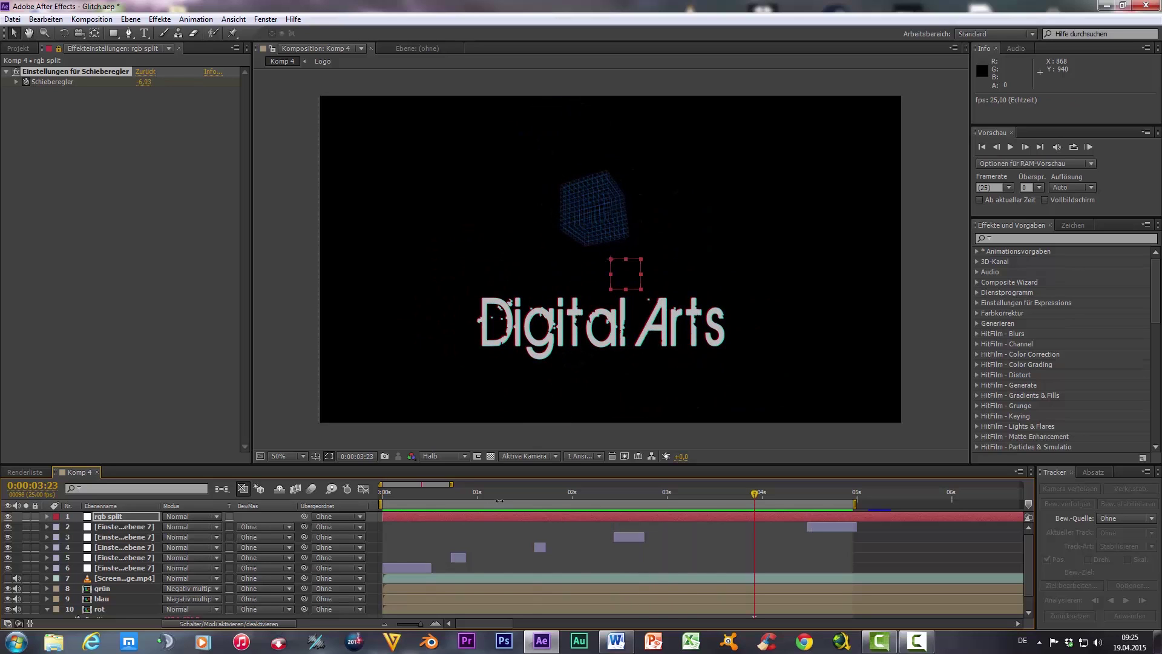
pyautogui.moveTo(498, 501); pyautogui.dragTo(173, 506)
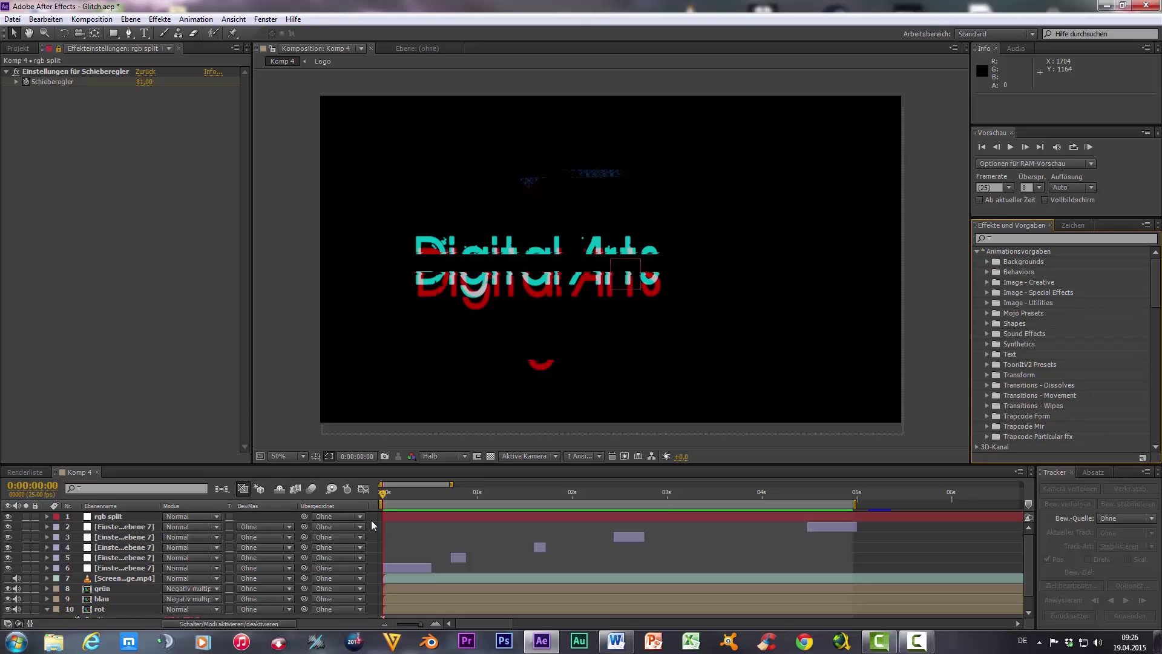
pyautogui.click(59, 48)
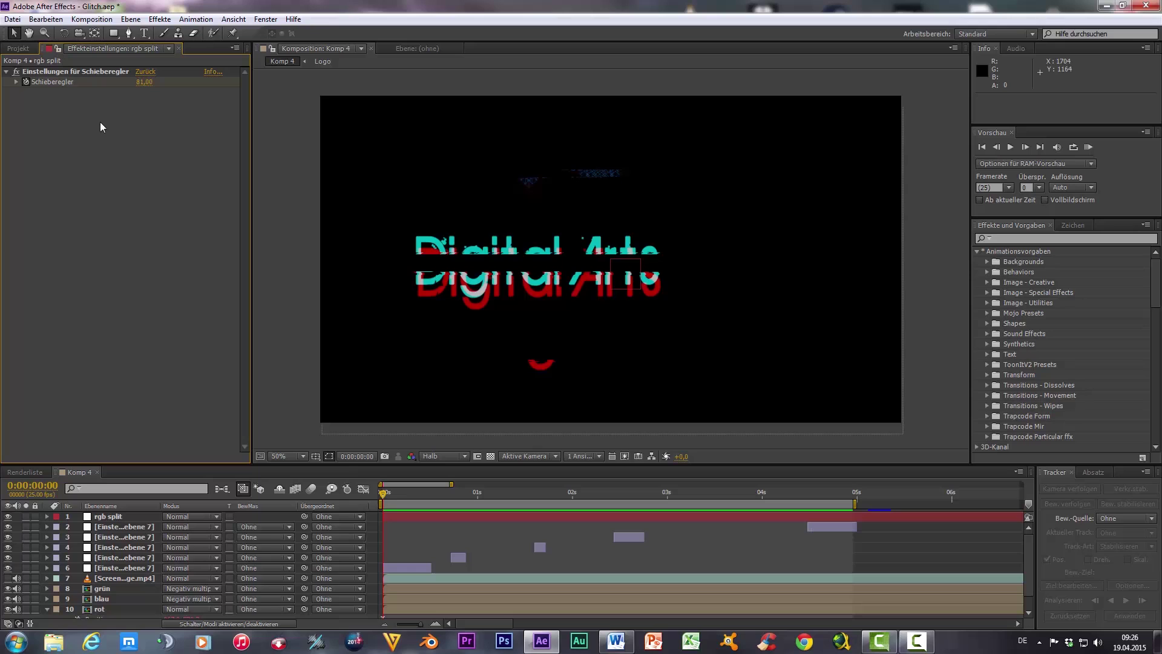
# Create a new adjustment layer, Einstellungsebene 9, at the top of Komp 4
pyautogui.rightClick(371, 518)
pyautogui.moveTo(430, 387)
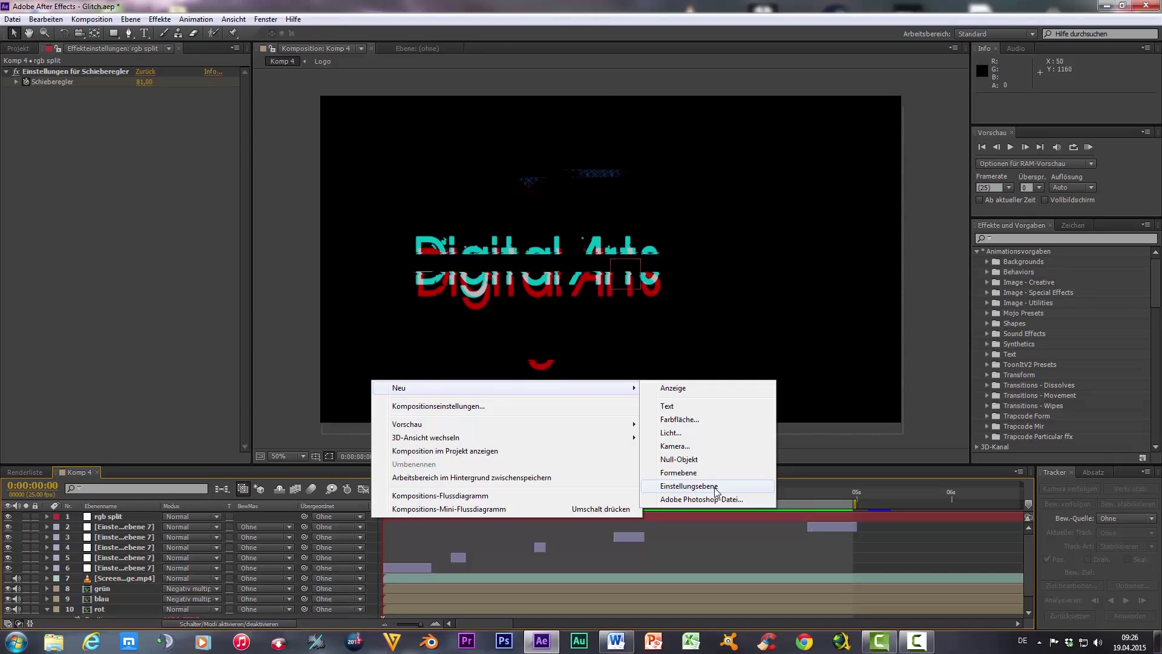
pyautogui.click(726, 486)
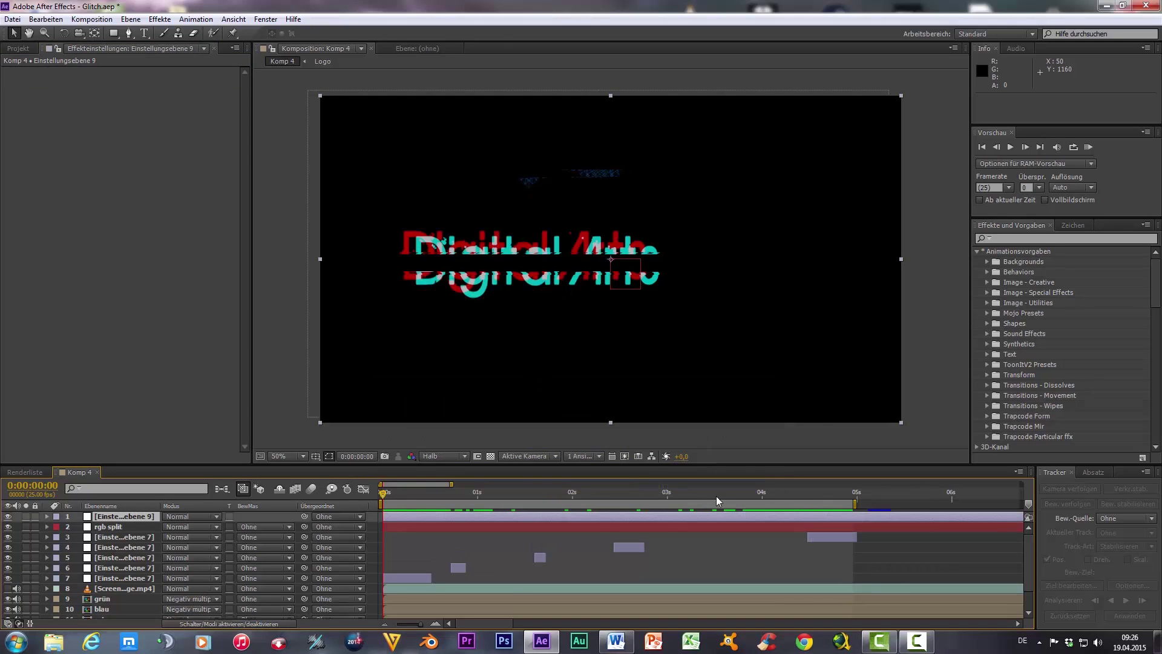
# Apply the Image - Special Effects preset Schlechter Ferns. 1 - schwach to the adjustment layer
pyautogui.click(976, 252)
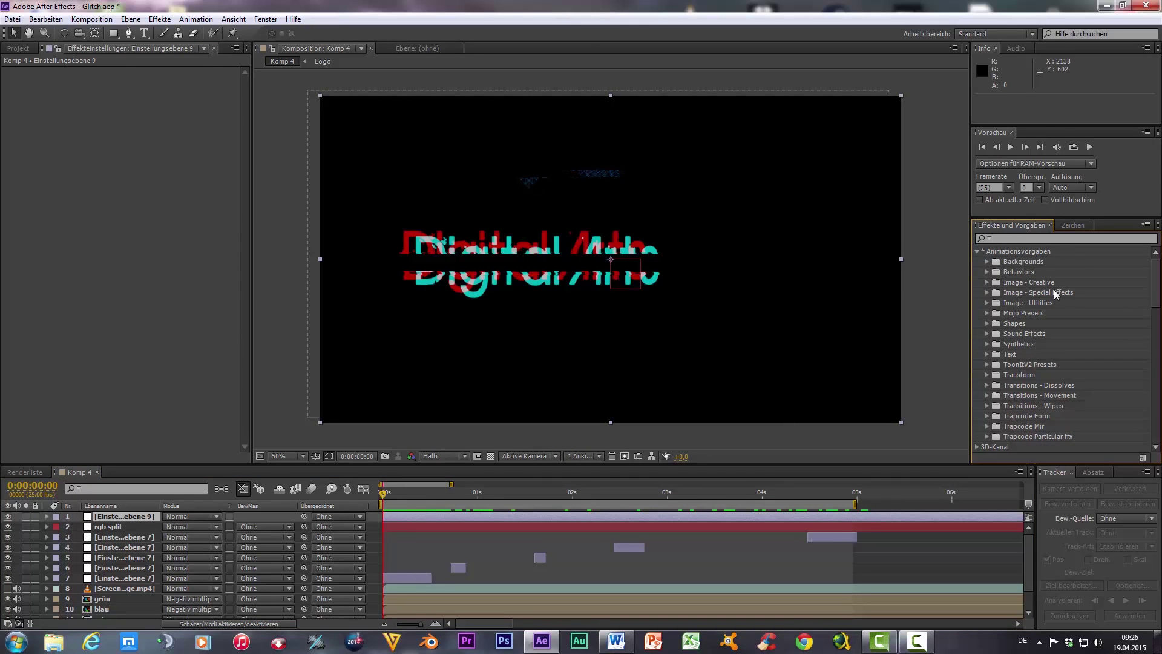
pyautogui.click(988, 293)
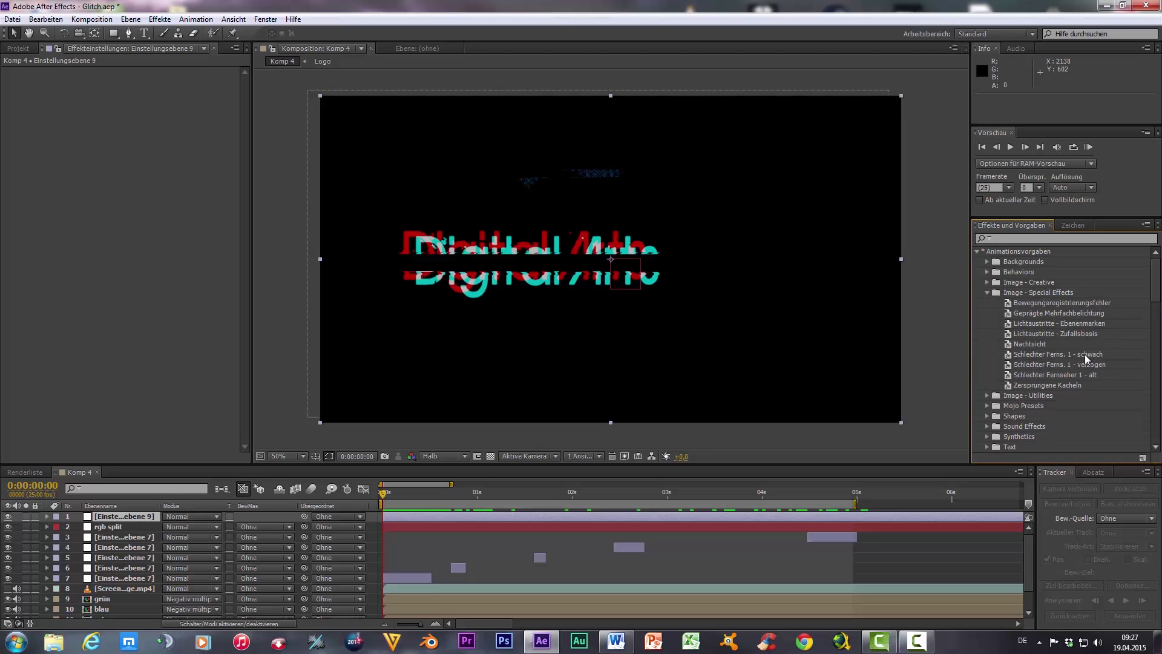
pyautogui.moveTo(1037, 354); pyautogui.dragTo(130, 235)
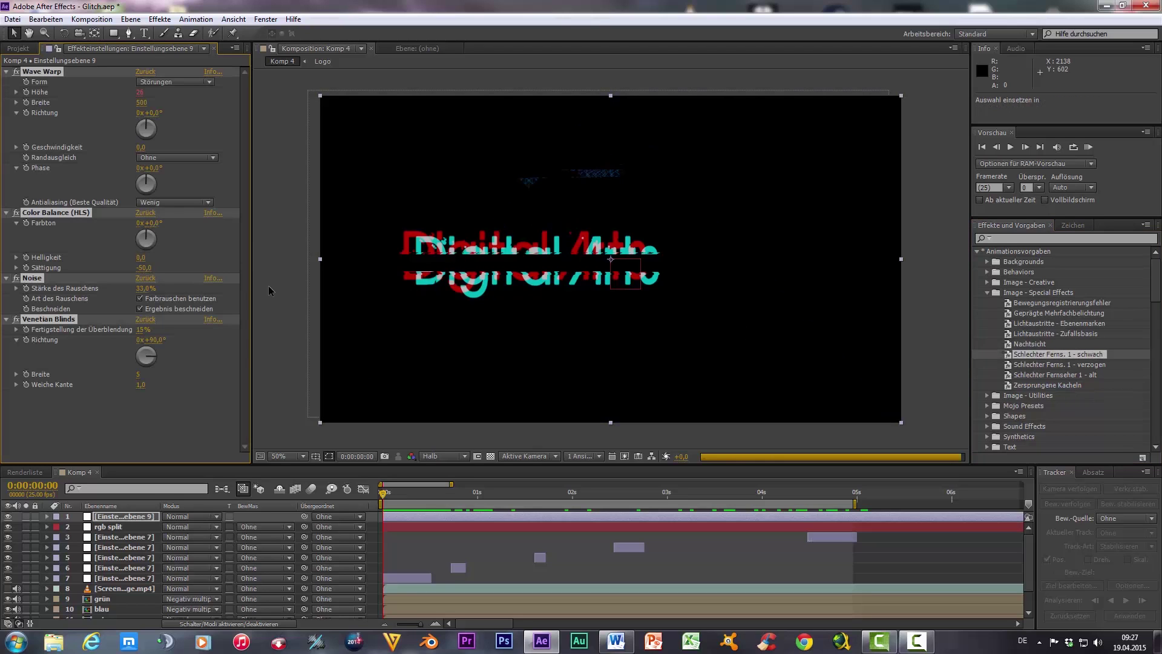
# At 0:00:00:15, draw a closed three-point triangle mask over the logo's left part
pyautogui.press('space')
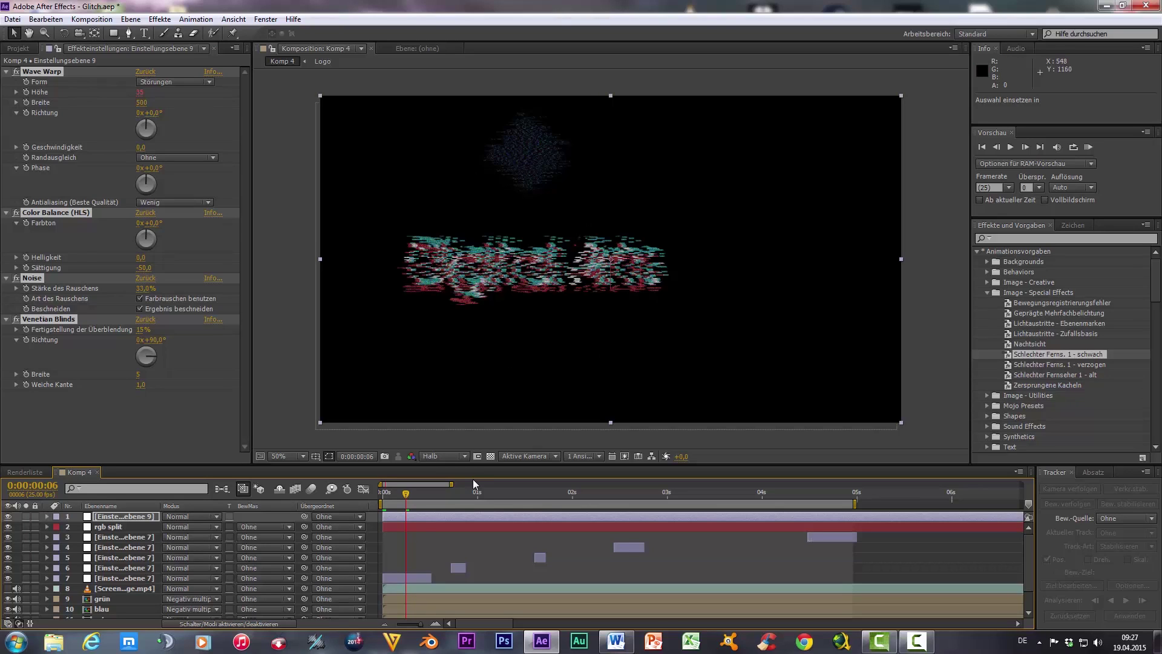
pyautogui.click(440, 498)
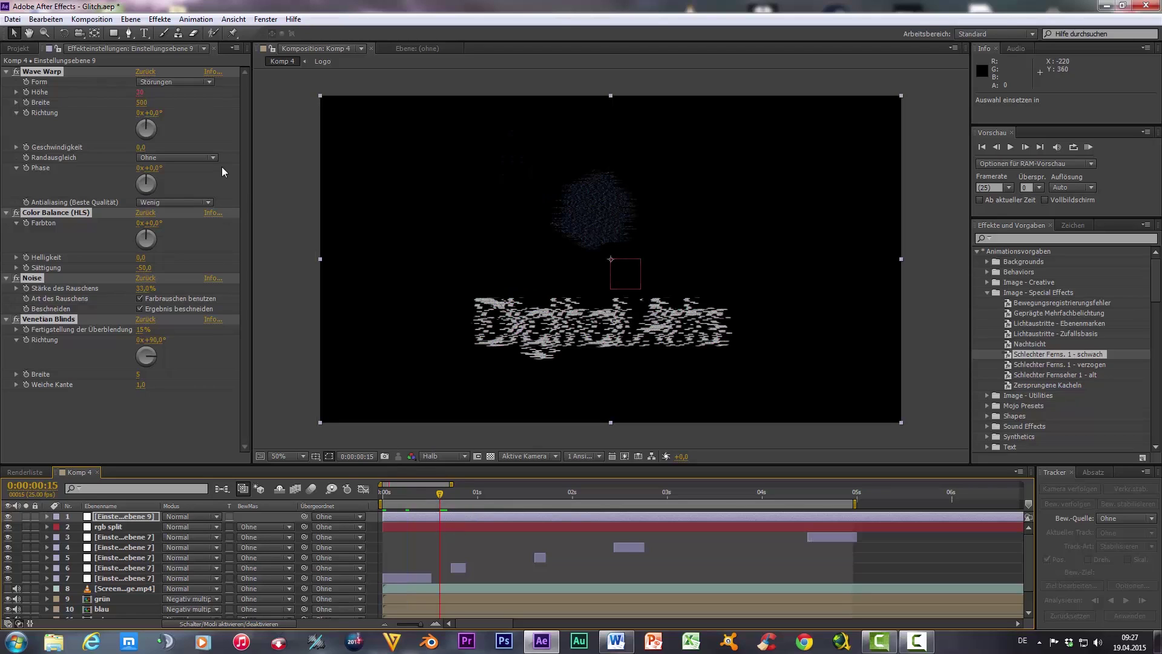
pyautogui.click(128, 33)
pyautogui.click(376, 142)
pyautogui.click(380, 403)
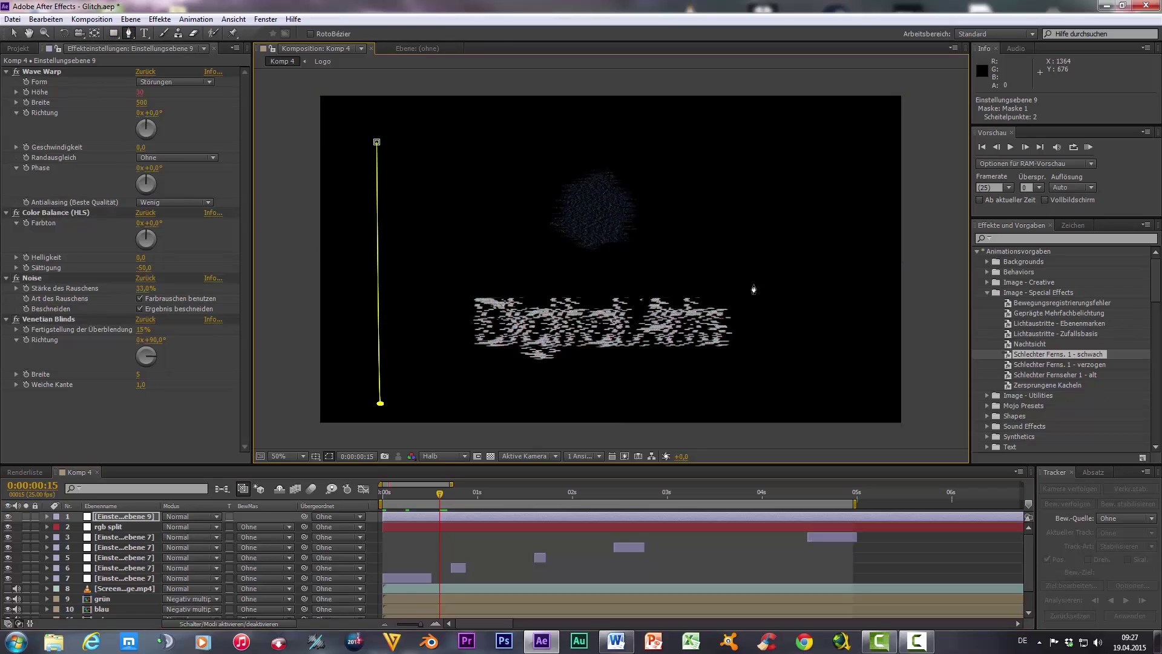
pyautogui.click(788, 263)
pyautogui.click(377, 142)
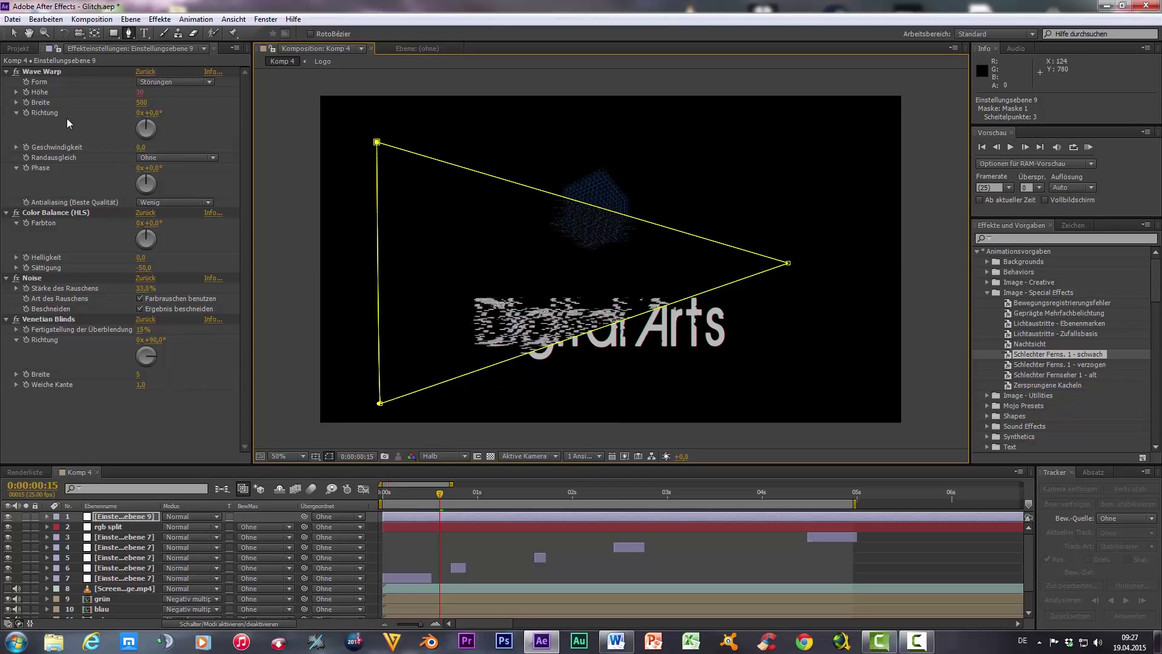
# Return to the Selection tool and reselect Einstellungsebene 9 to check Maske 1
pyautogui.click(14, 33)
pyautogui.click(281, 339)
pyautogui.click(948, 401)
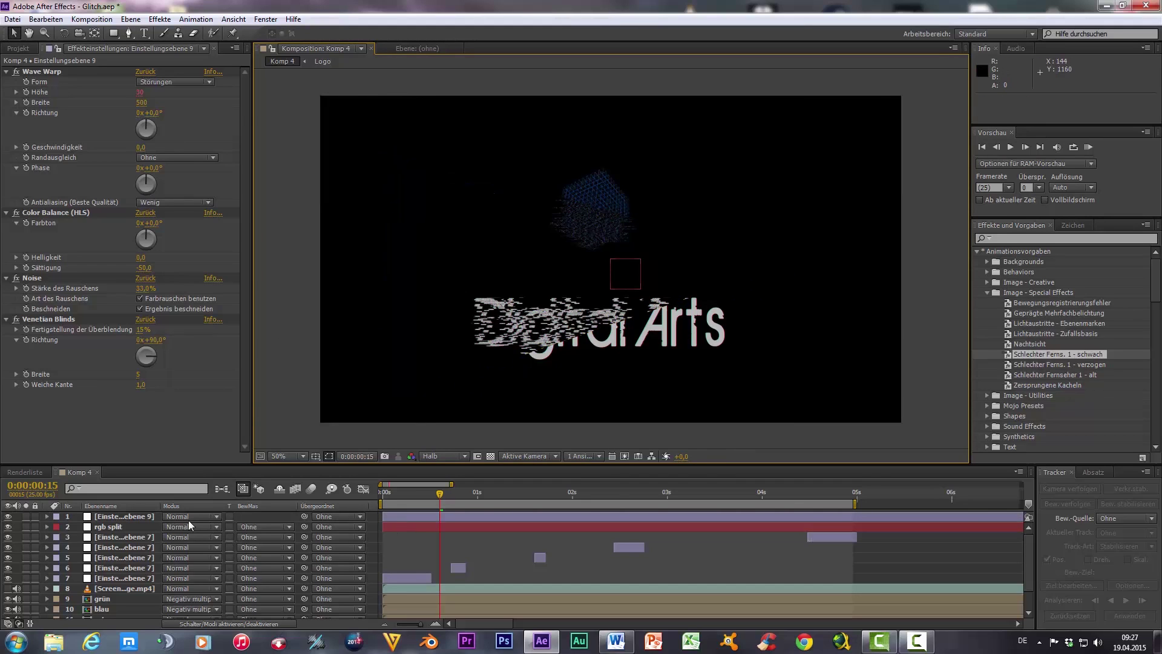
pyautogui.click(121, 516)
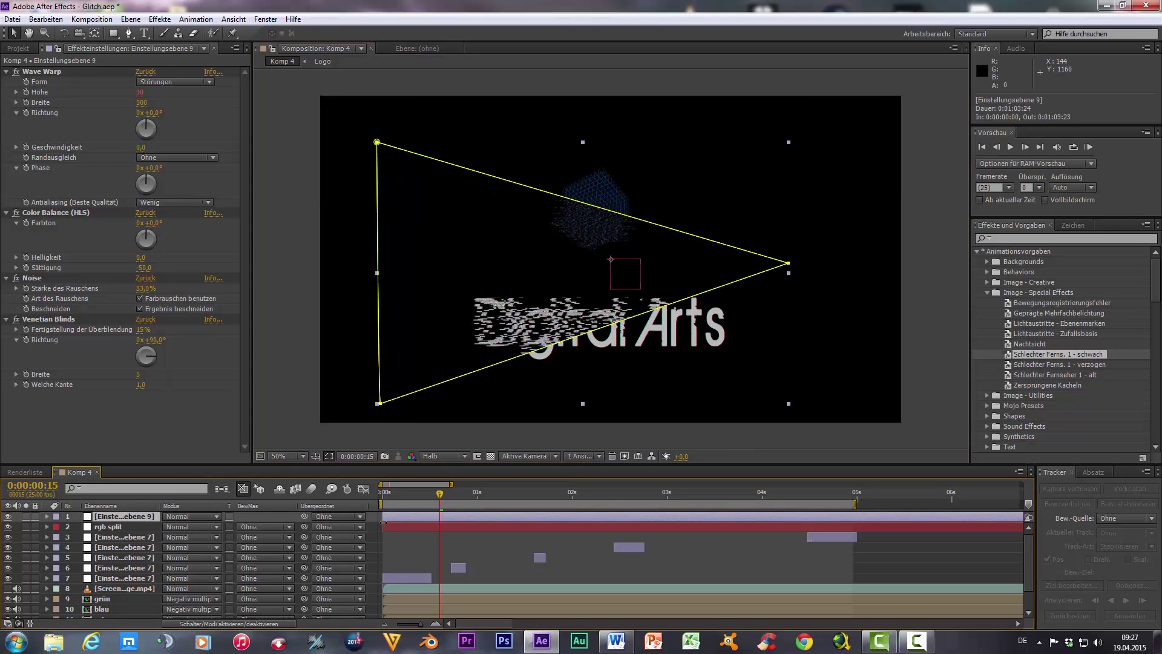
# Trim the bad-TV adjustment layer down to just a few frames
pyautogui.moveTo(384, 519); pyautogui.dragTo(431, 519)
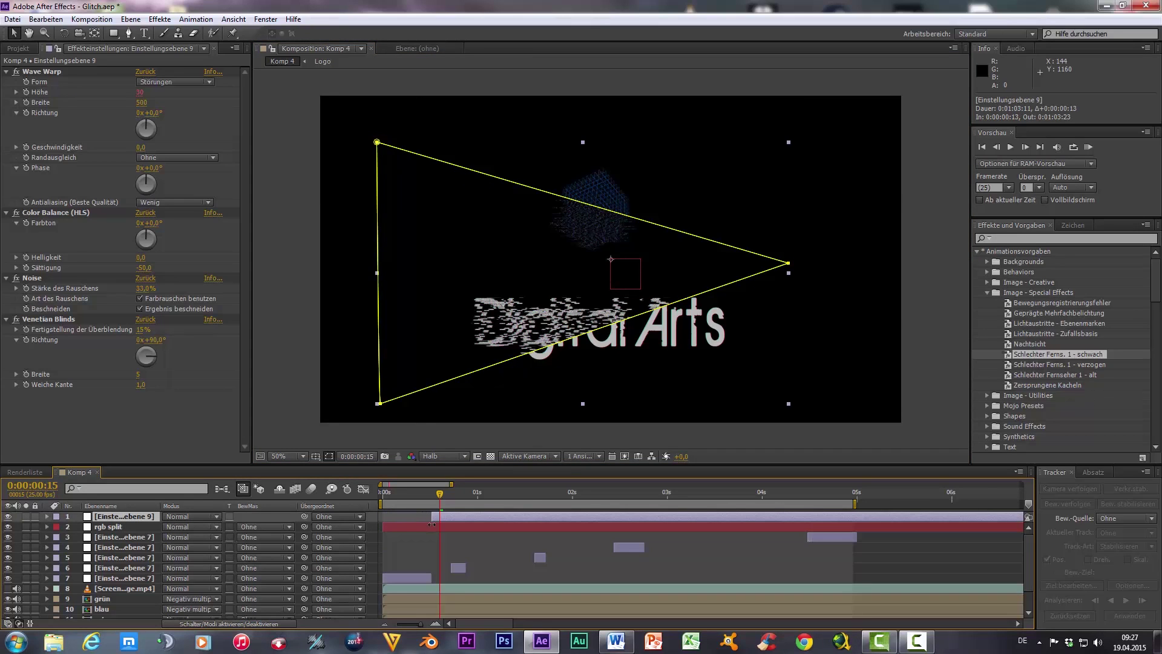
pyautogui.moveTo(420, 624); pyautogui.dragTo(405, 631)
pyautogui.moveTo(1023, 519); pyautogui.dragTo(420, 519)
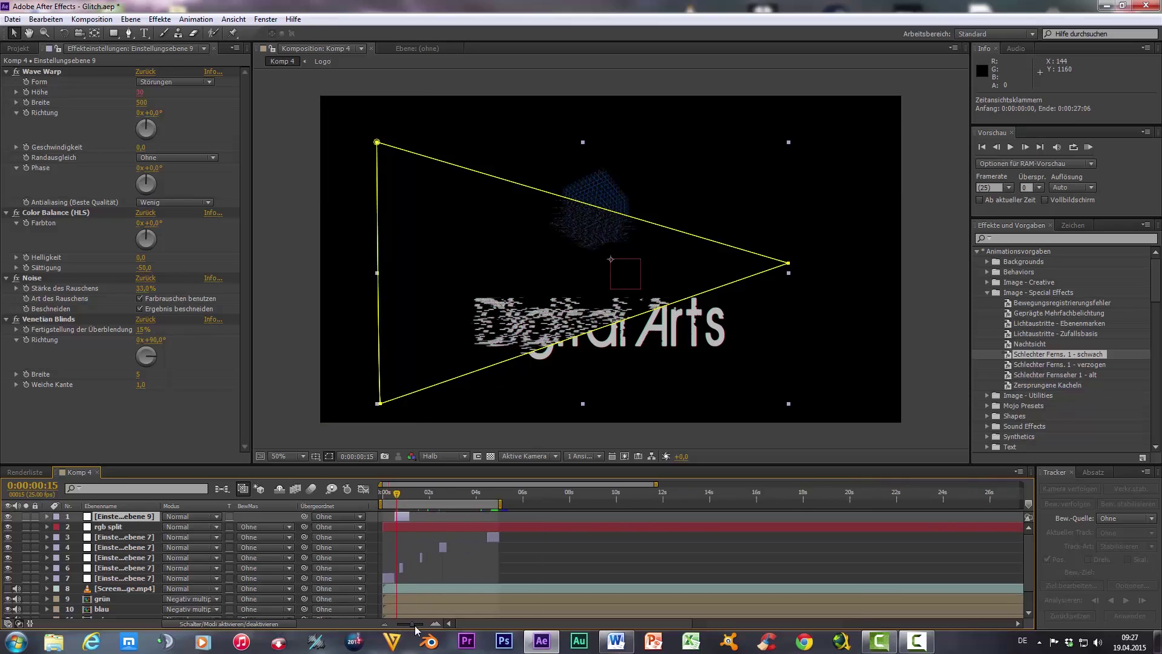
pyautogui.scroll(5, 528, 522)
pyautogui.moveTo(577, 517); pyautogui.dragTo(488, 520)
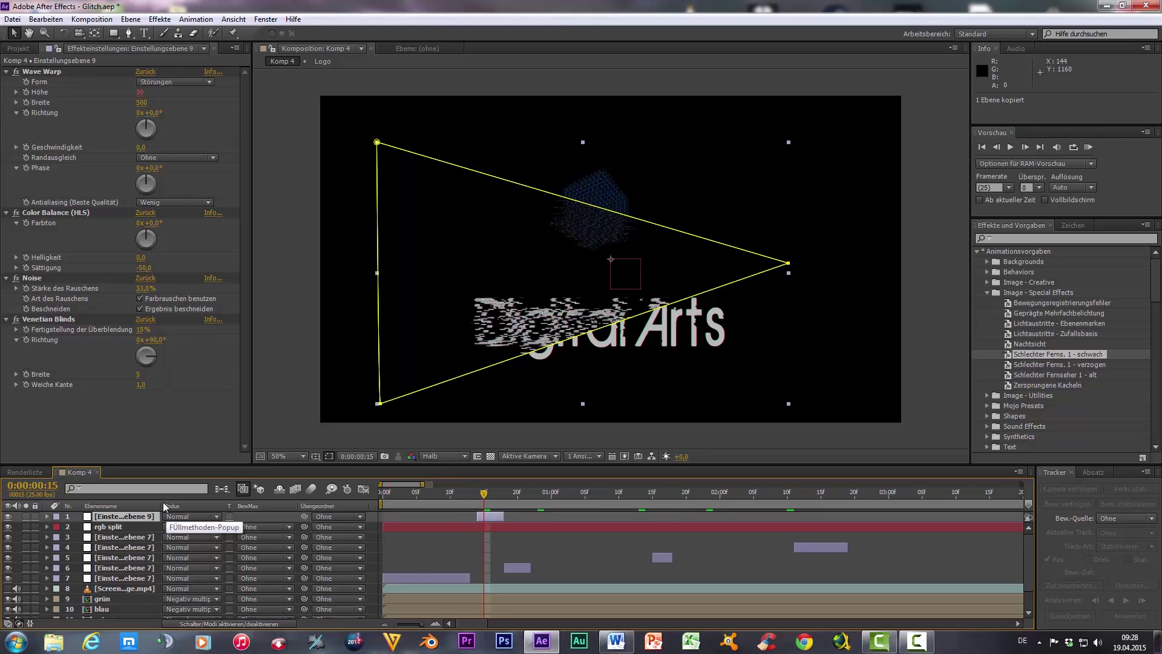
# Duplicate it, move the copy to frames 20–23, and reshape the copy's triangle mask
pyautogui.hotkey('ctrl', 'v')
pyautogui.moveTo(488, 515); pyautogui.dragTo(534, 514)
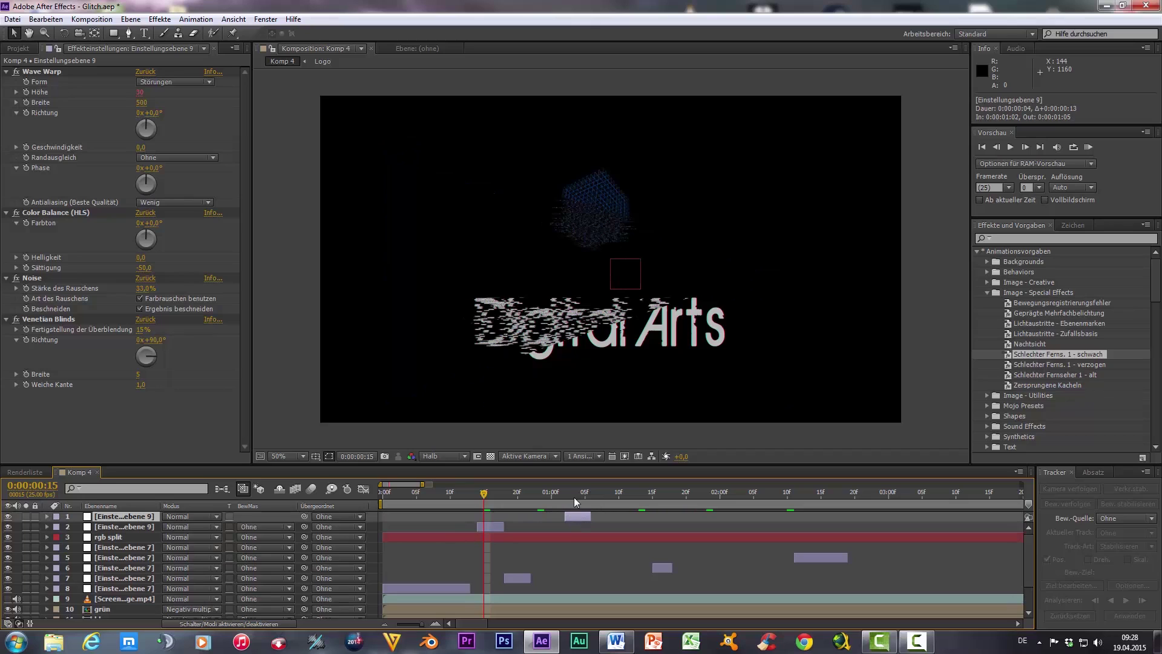
pyautogui.moveTo(489, 529); pyautogui.dragTo(481, 529)
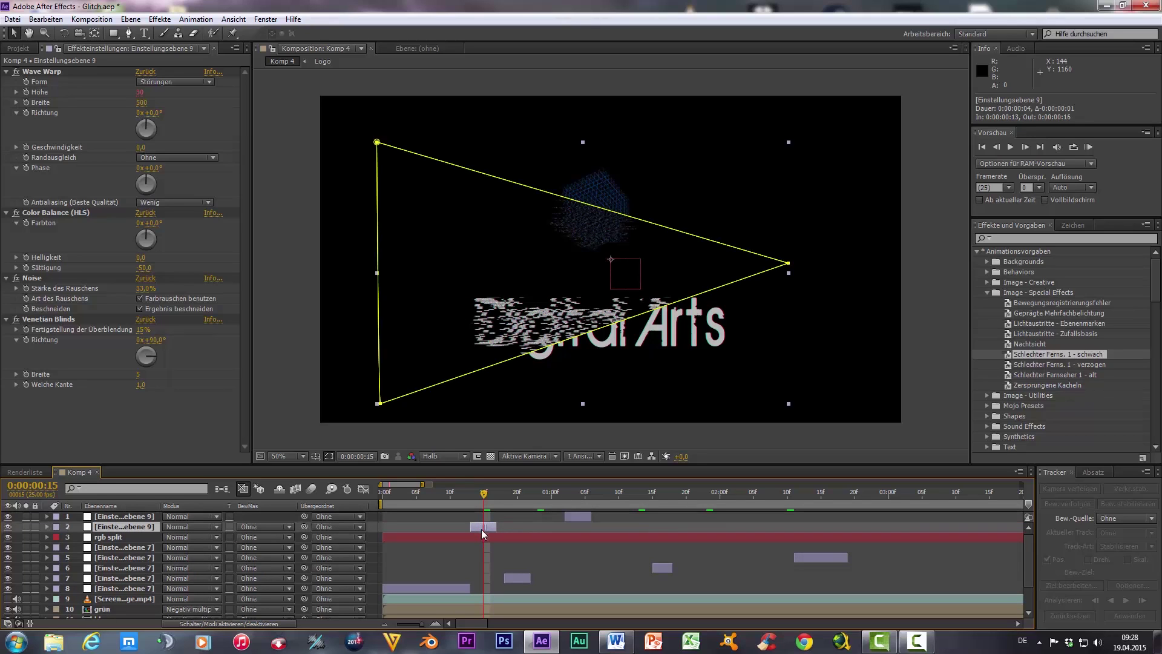
pyautogui.click(572, 495)
pyautogui.click(570, 521)
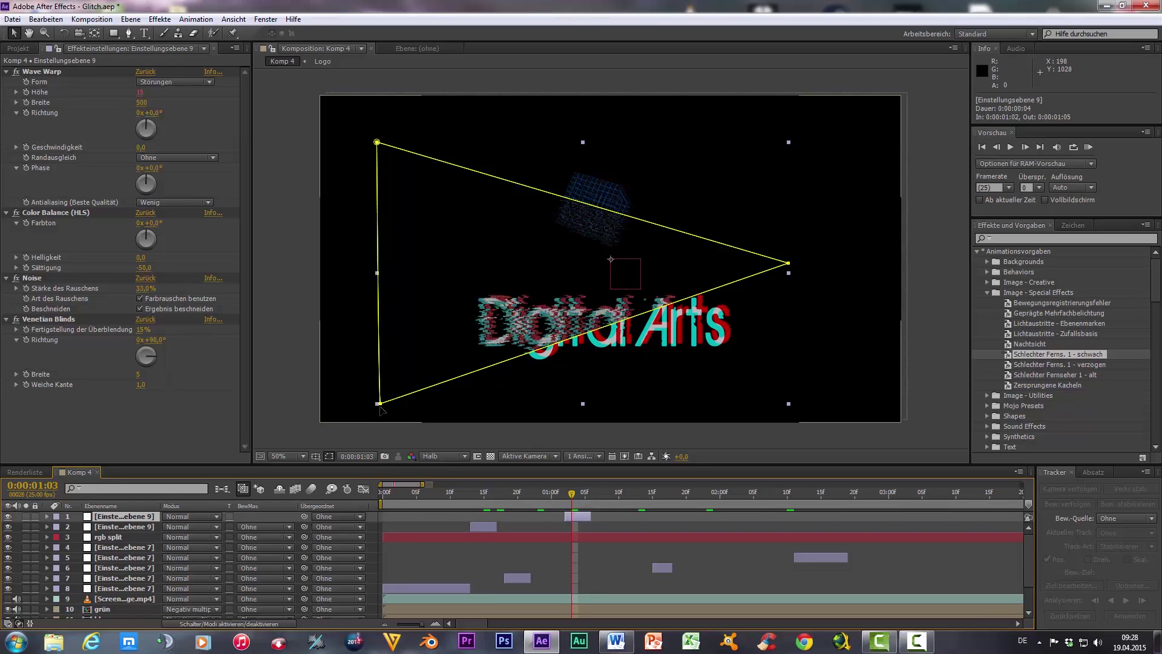
pyautogui.moveTo(379, 403); pyautogui.dragTo(767, 397)
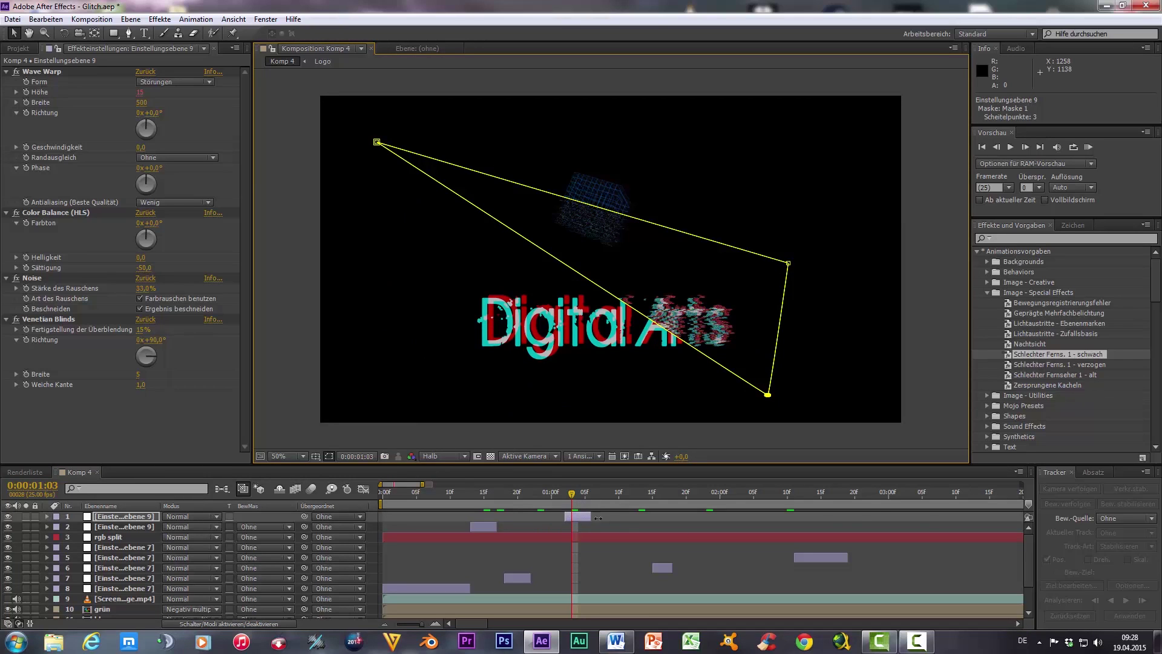
# Add two more copies placed around 2 and 3 seconds, then return to the start
pyautogui.hotkey('ctrl', 'd')
pyautogui.moveTo(581, 520); pyautogui.dragTo(727, 527)
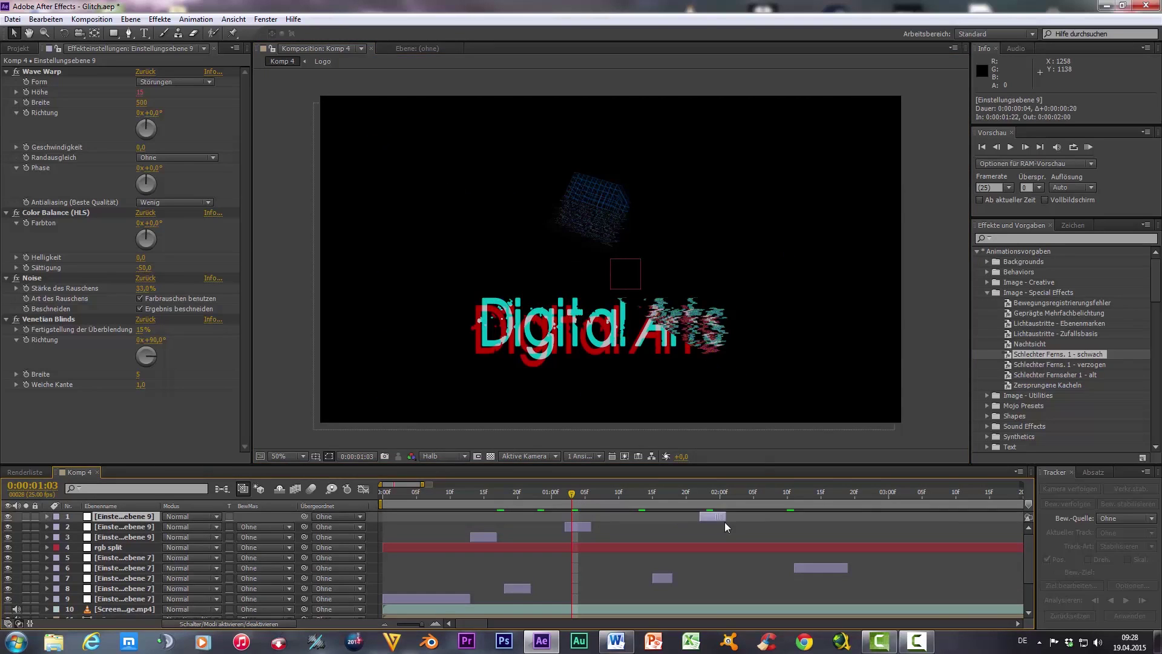
pyautogui.hotkey('ctrl', 'd')
pyautogui.press('-')
pyautogui.moveTo(628, 517); pyautogui.dragTo(938, 520)
pyautogui.press('Home')
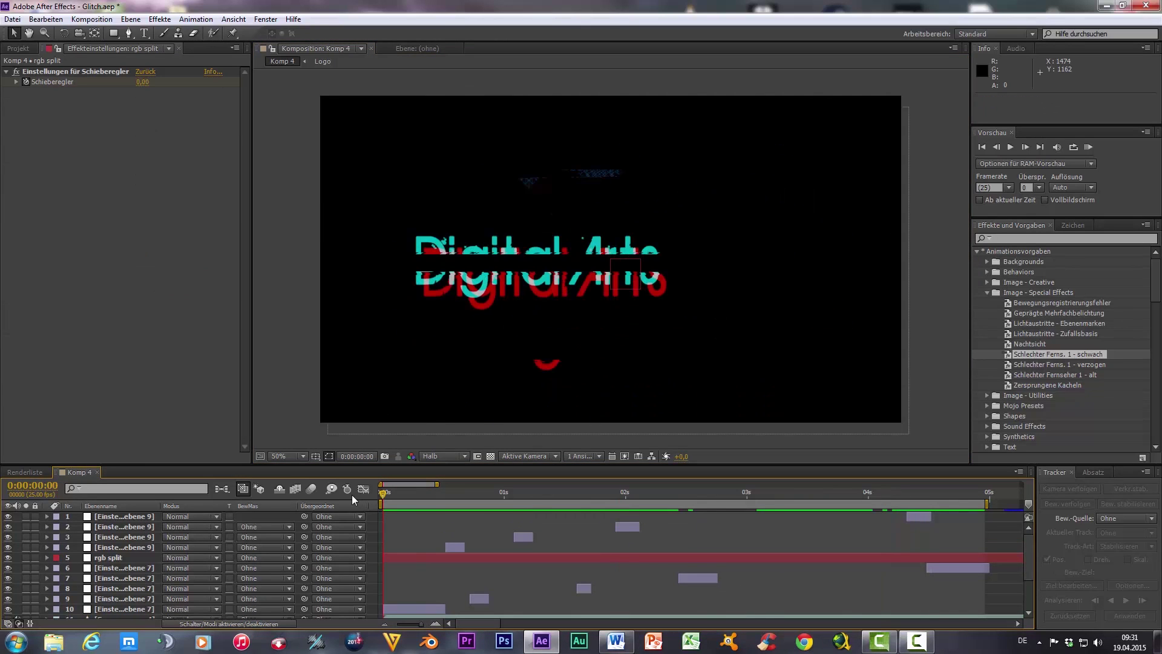
# RAM-preview the glitch animation, then show the project's items: Komp 1–4, Logo and Screen Glitch
pyautogui.press('space')
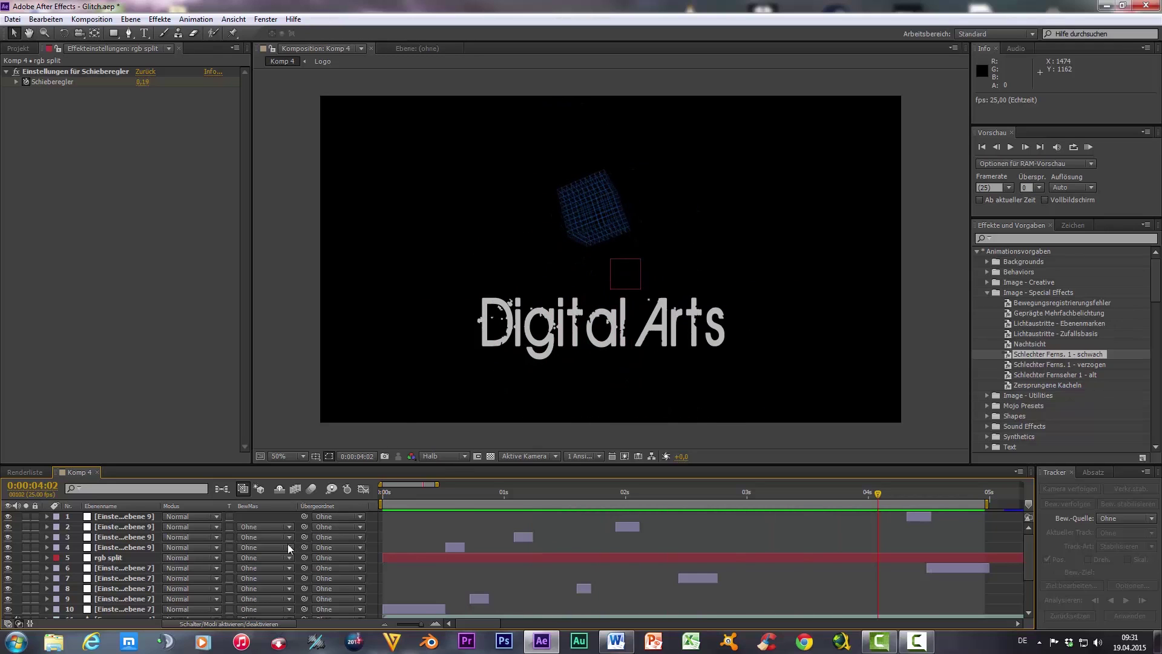
pyautogui.click(12, 49)
pyautogui.click(43, 278)
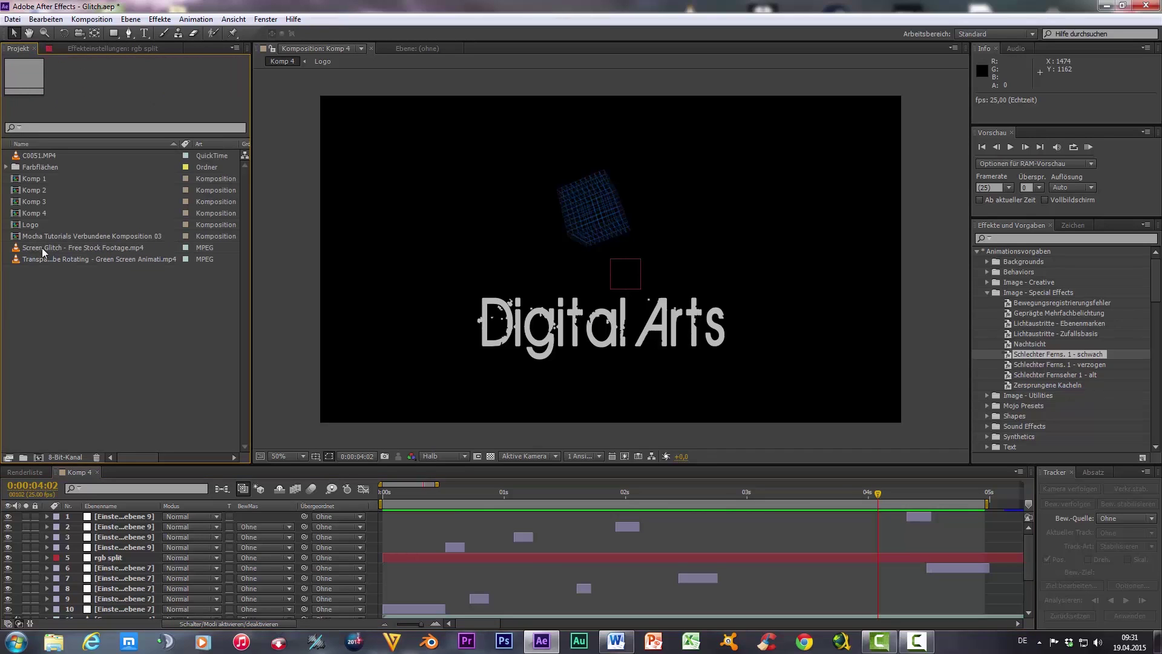
# Place the Screen Glitch footage atop Komp 4 with Multiplizieren blend mode
pyautogui.click(43, 248)
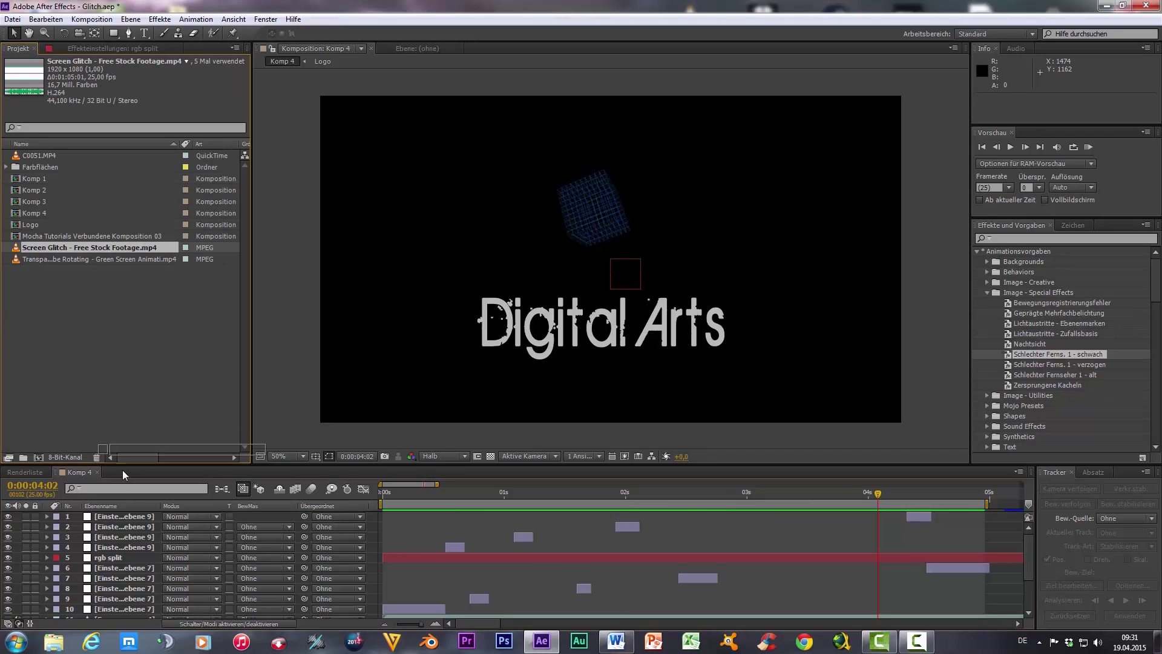
pyautogui.moveTo(123, 474); pyautogui.dragTo(130, 521)
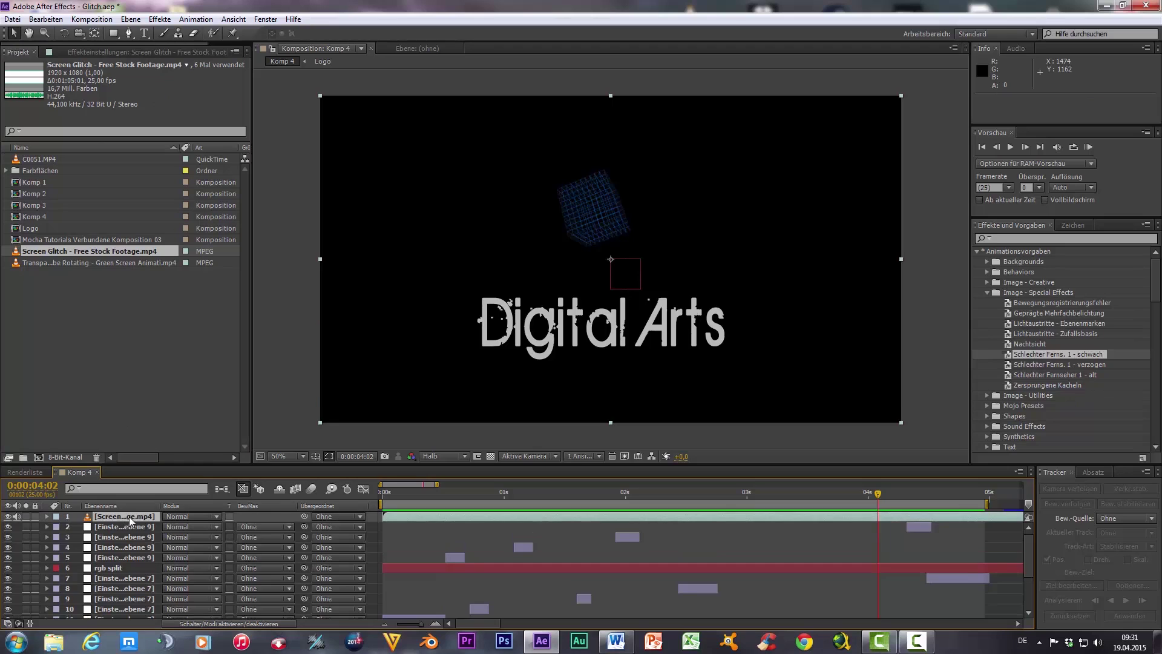
pyautogui.click(202, 519)
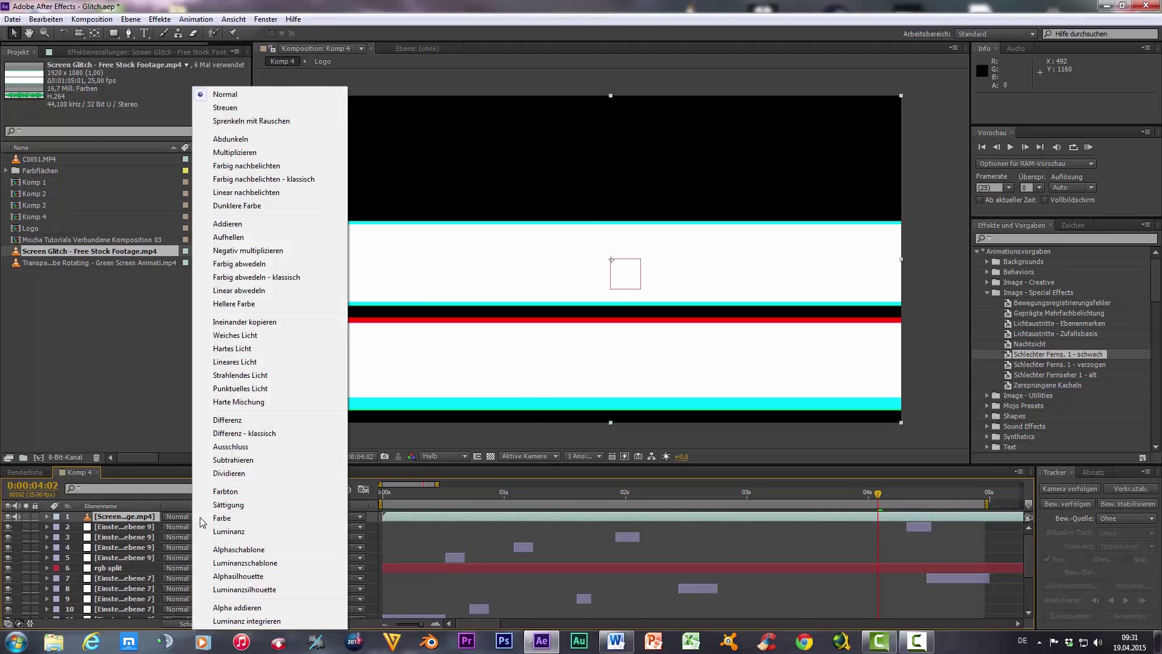
pyautogui.click(267, 159)
pyautogui.scroll(-3, 228, 553)
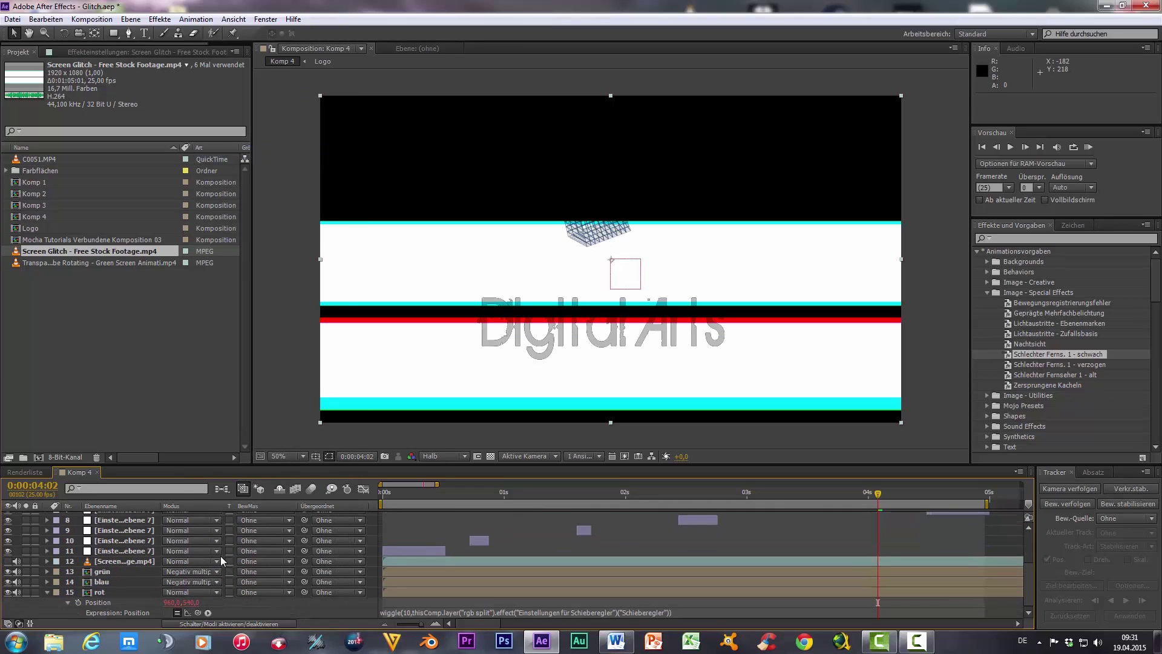
pyautogui.click(48, 594)
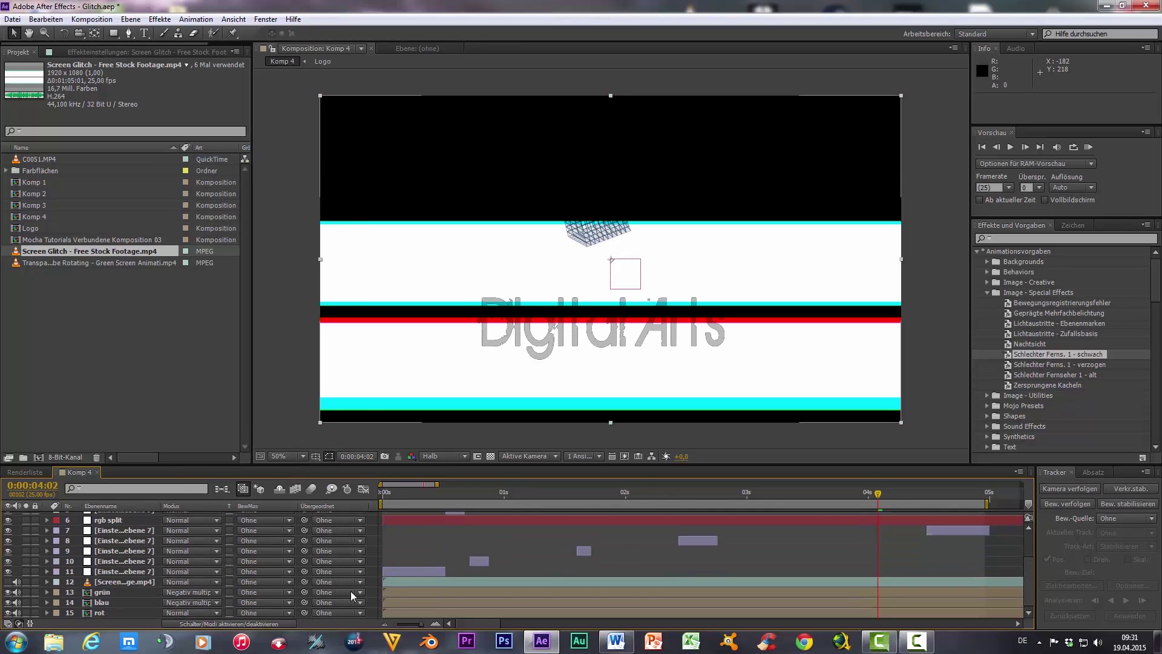
# Add a black solid (Schwarz Farbfläche 2) and send it to the bottom of the stack
pyautogui.rightClick(383, 556)
pyautogui.moveTo(414, 438)
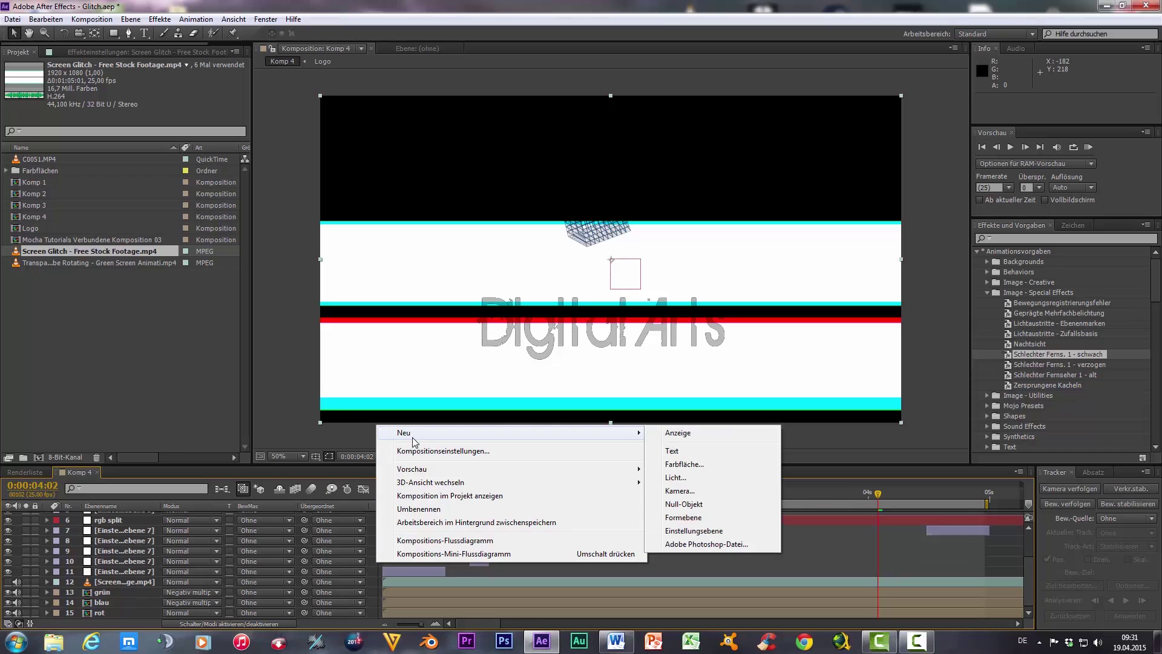
pyautogui.click(683, 464)
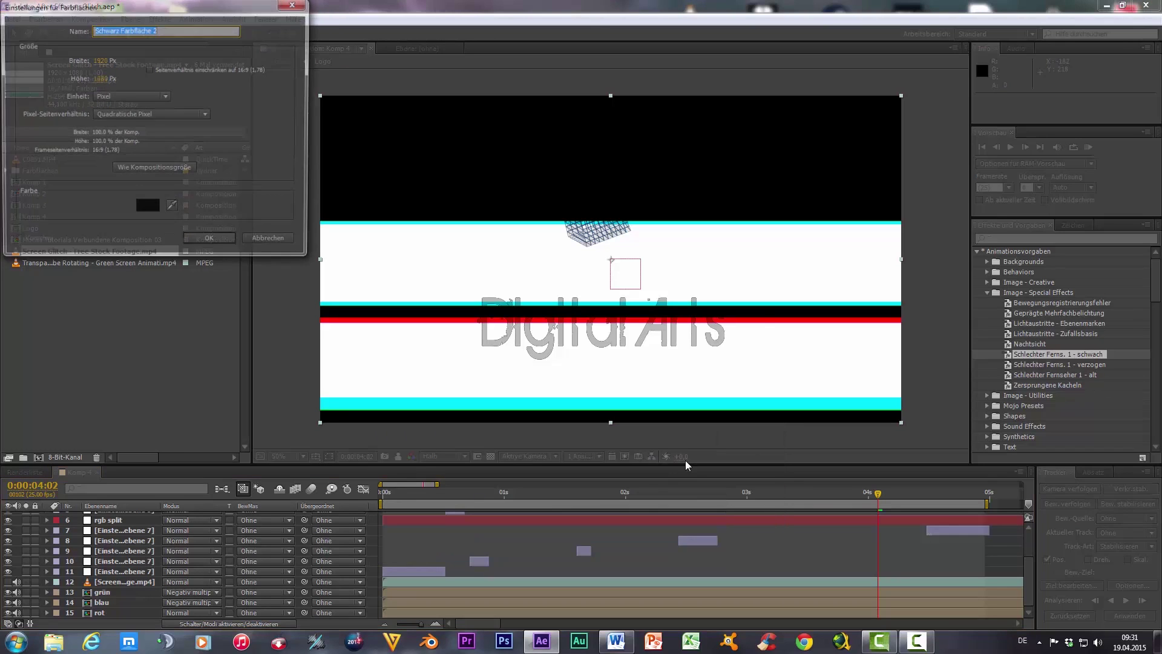
pyautogui.click(208, 242)
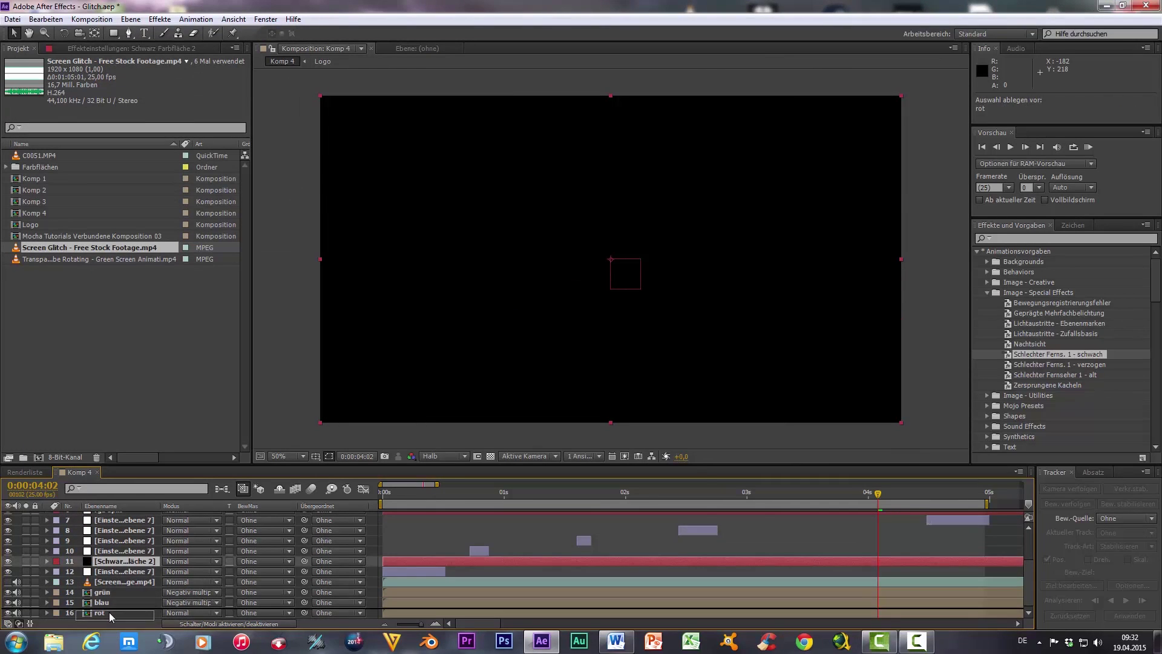
pyautogui.hotkey('ctrl', 'z')
pyautogui.press('Home')
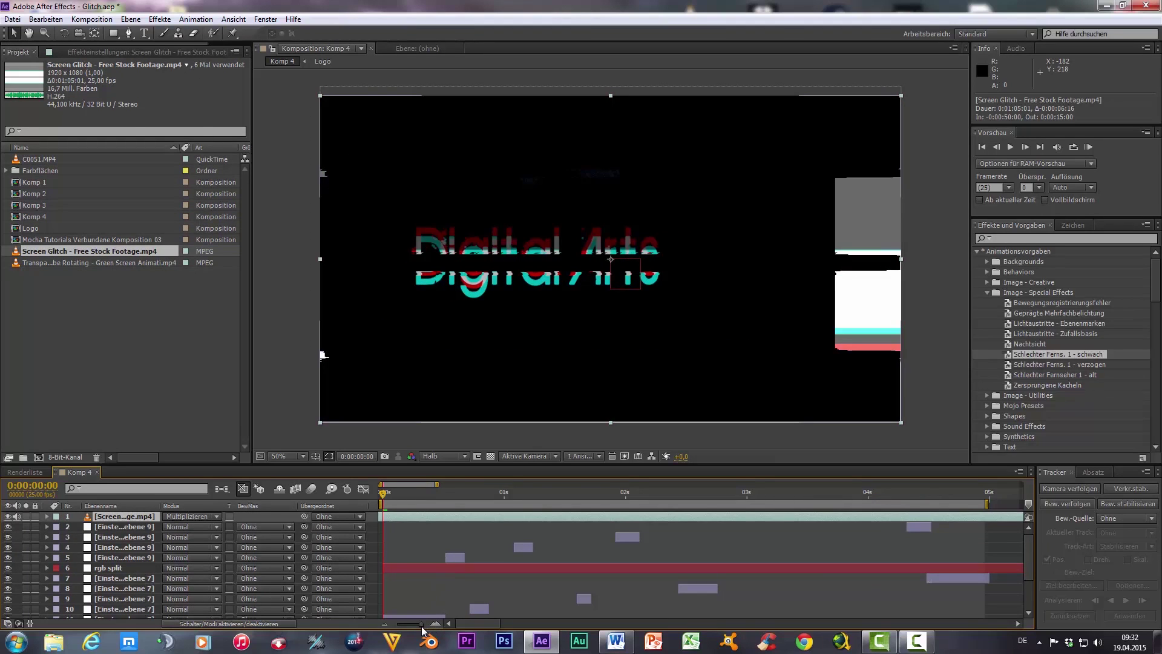
# Zoom the timeline to 5 seconds and select the black solid, then an Einstellungsebene 7 layer
pyautogui.moveTo(422, 625); pyautogui.dragTo(400, 625)
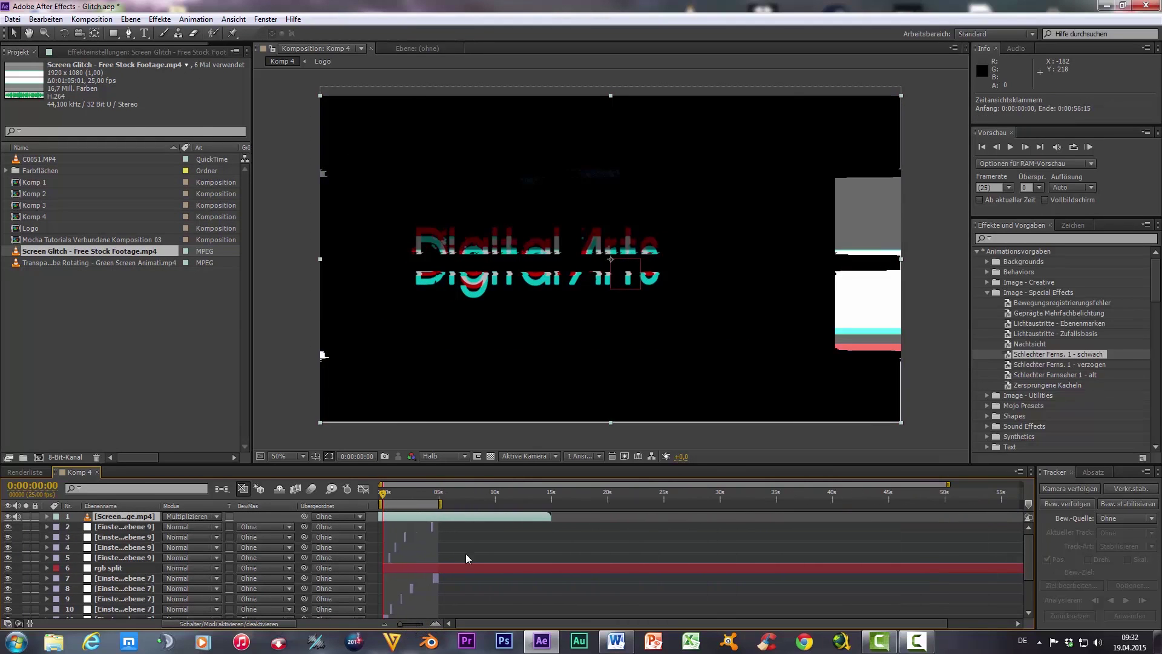
pyautogui.scroll(-3, 531, 544)
pyautogui.click(460, 613)
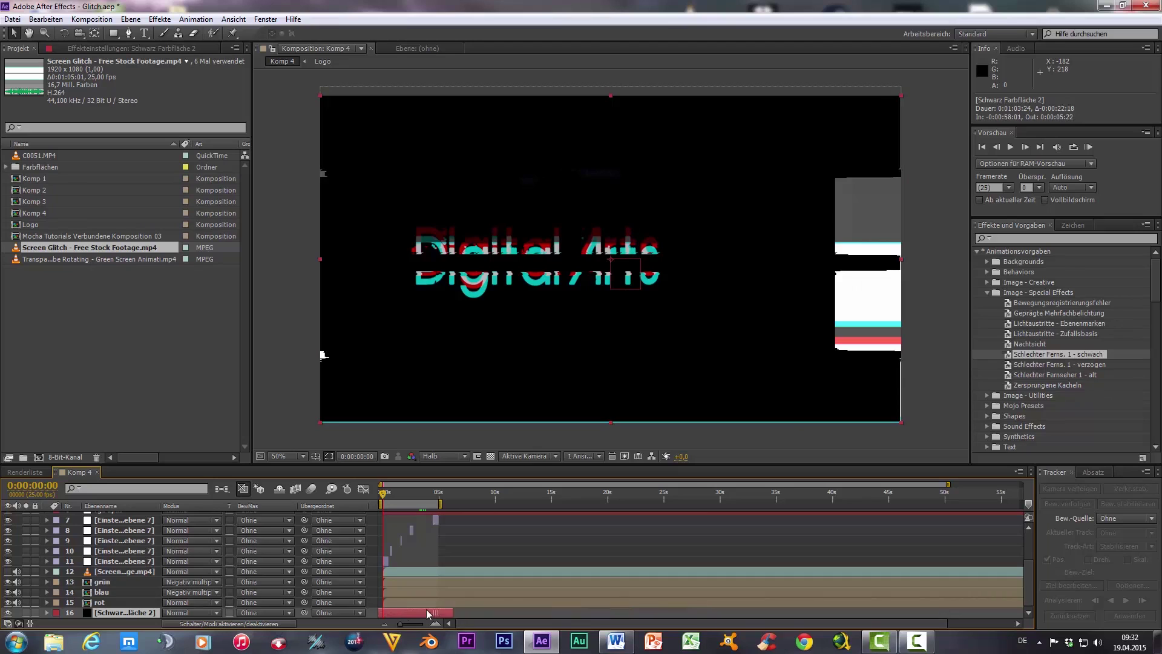
pyautogui.moveTo(400, 624); pyautogui.dragTo(422, 624)
pyautogui.click(435, 624)
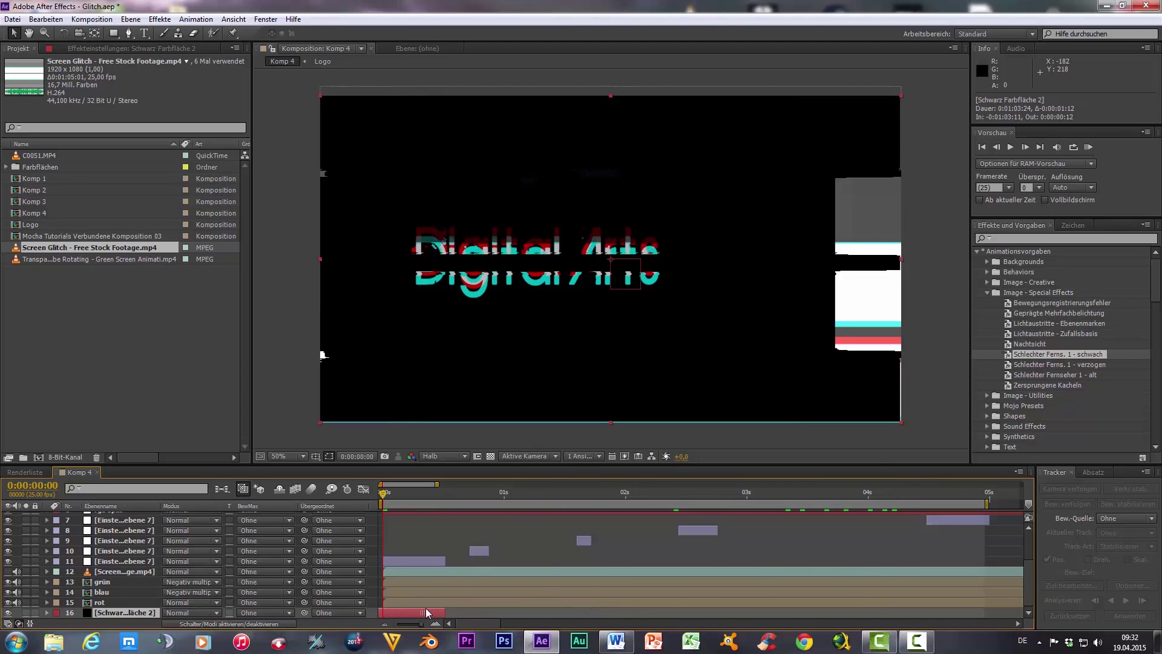
pyautogui.click(423, 562)
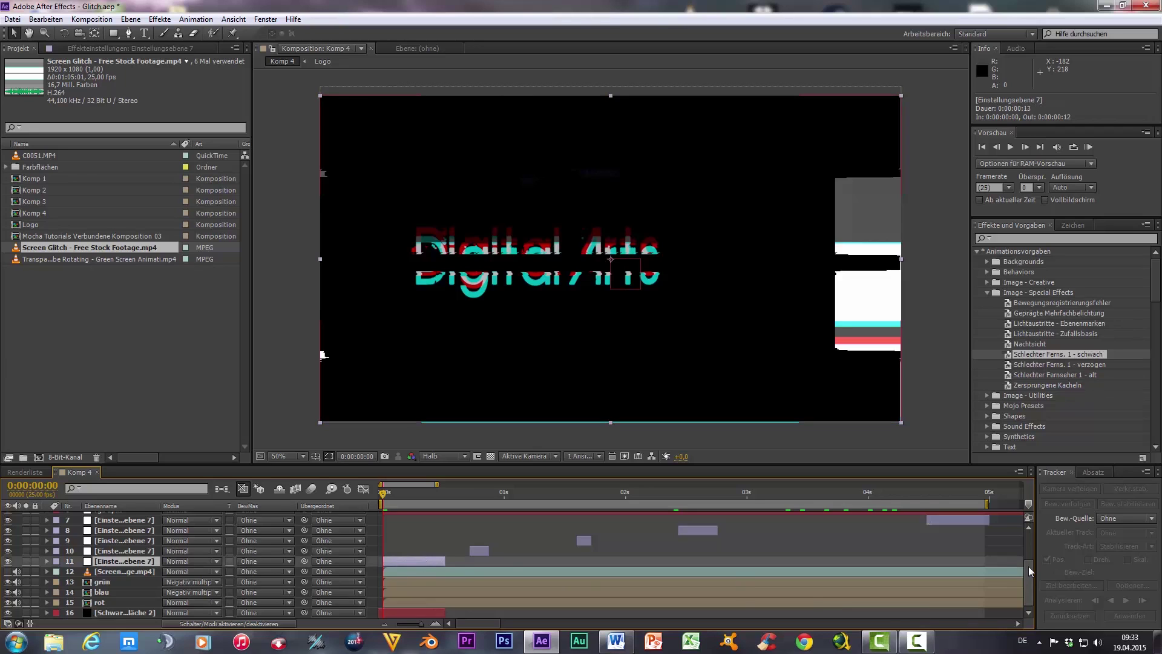
pyautogui.scroll(3, 560, 532)
# Shorten the Screen Glitch layer to end at 0:00:00:12, then preview the finished glitch
pyautogui.moveTo(545, 518)
pyautogui.mouseDown()
pyautogui.moveTo(454, 518)
pyautogui.moveTo(419, 557)
pyautogui.mouseUp()
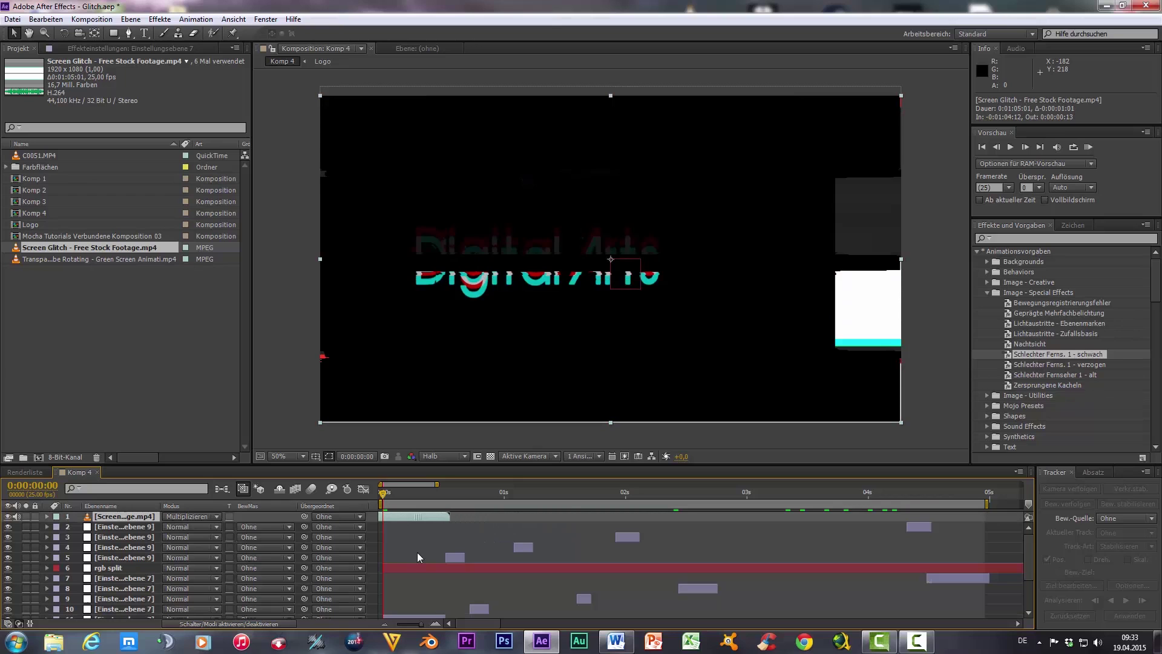
pyautogui.press('space')
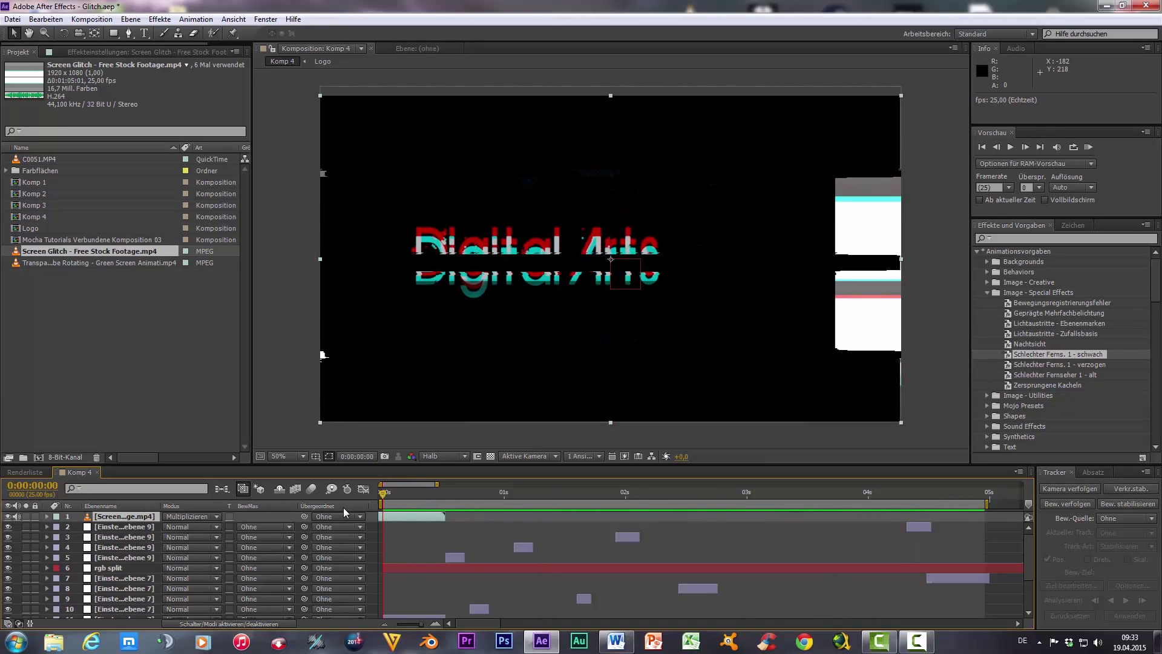